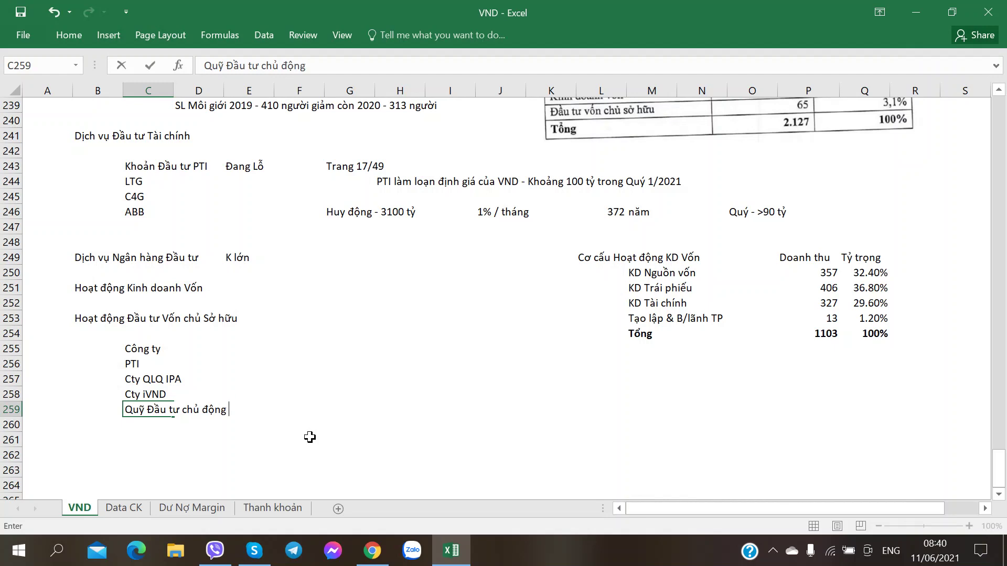
Complete the fund name in C259 as "Quỹ Đầu tư chủ động VND", checking it against the shareholder meeting PDF in Chrome.
{"action": "type", "text": "VND"}
{"action": "key", "text": "alt+Tab"}
{"action": "key", "text": "alt+Tab"}
{"action": "key", "text": "Return"}
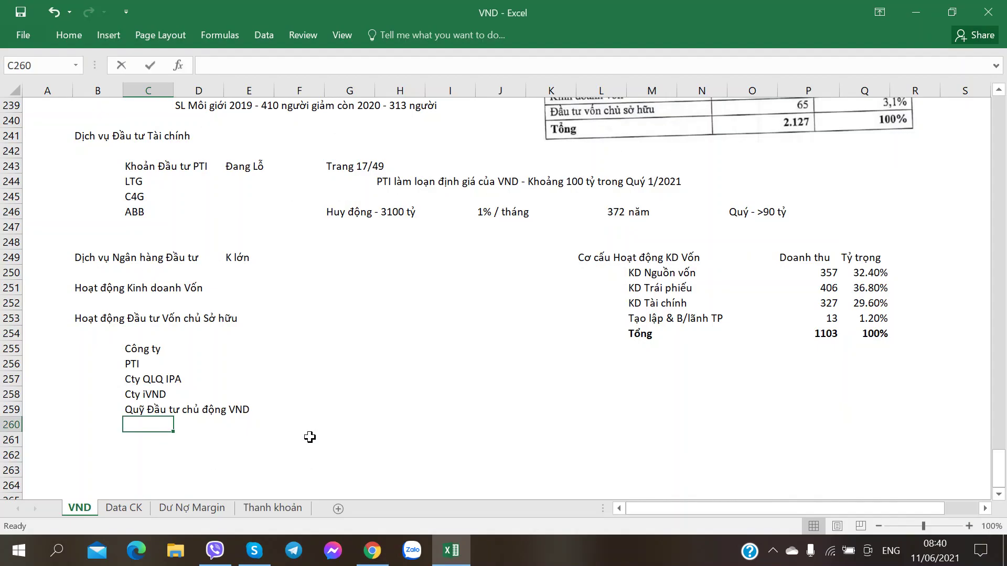
Add "Quỹ Đầu tư Trái phiếu VND" in C260 as the last entry of the company list.
{"action": "type", "text": "Quỹ "}
{"action": "type", "text": "Đầu tư Trái p"}
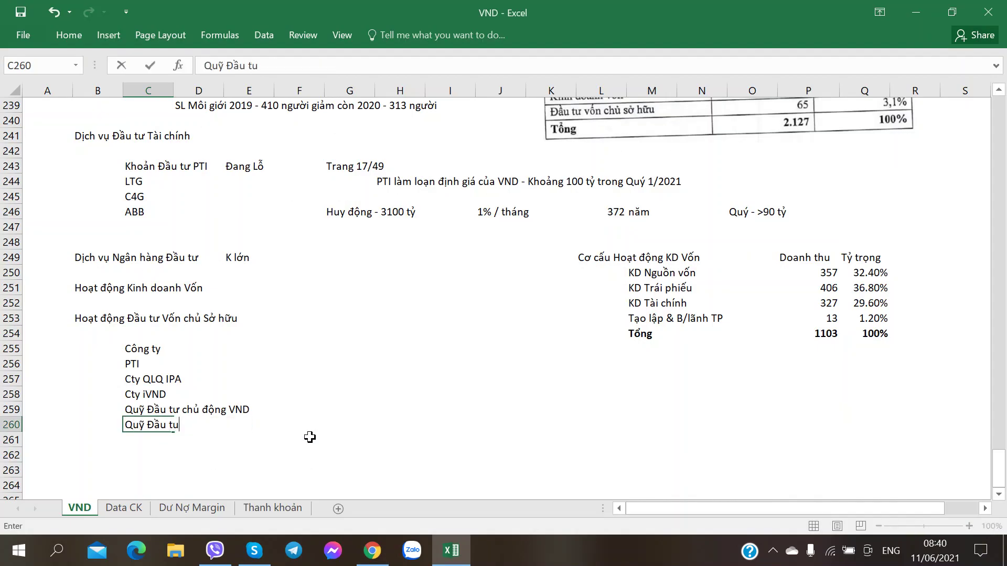
{"action": "type", "text": "hiếu"}
{"action": "key", "text": "alt+Tab"}
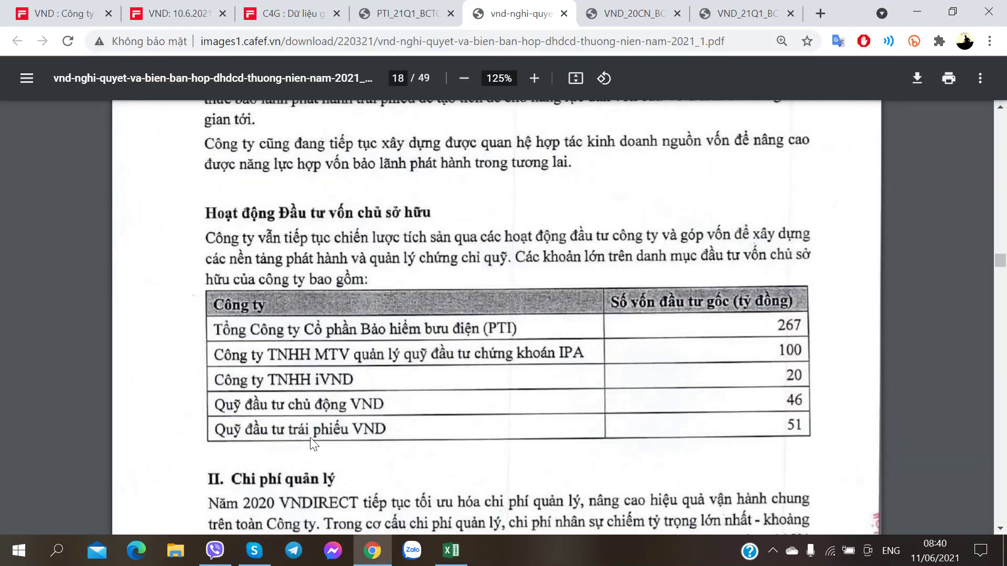
{"action": "key", "text": "alt+Tab"}
{"action": "type", "text": "VND"}
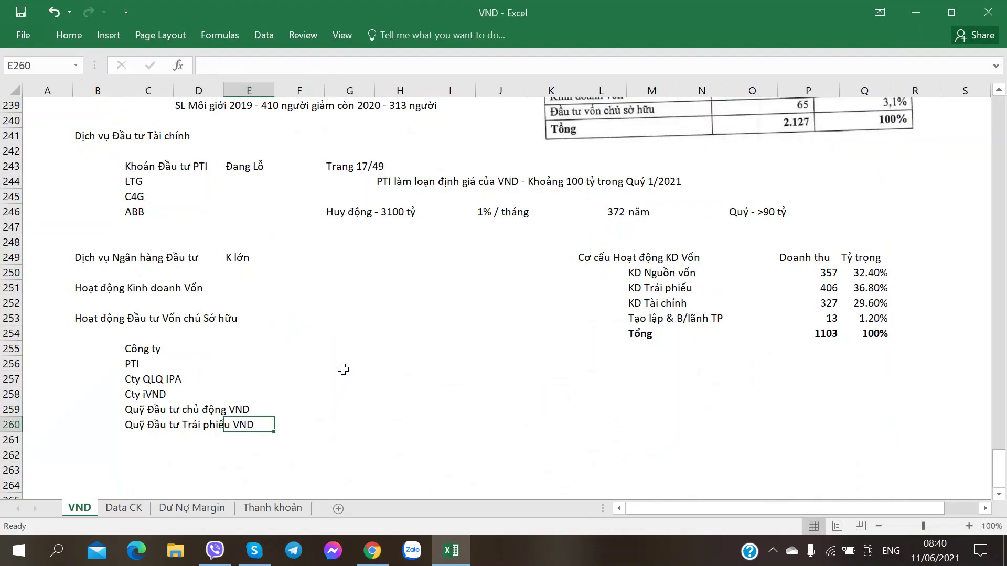
Enter the original investment capital from the PDF table for PTI (267) and Cty QLQ IPA (100) in G256:G257.
{"action": "left_click", "coordinate": [344, 368]}
{"action": "key", "text": "alt+Tab"}
{"action": "key", "text": "alt+Tab"}
{"action": "type", "text": "267"}
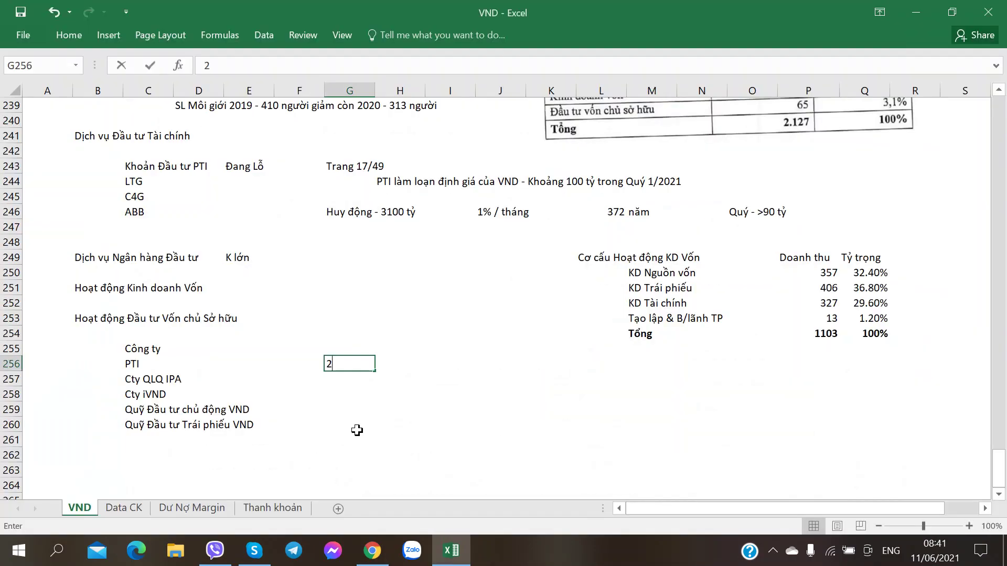
{"action": "key", "text": "Return"}
{"action": "key", "text": "alt+Tab"}
{"action": "key", "text": "alt+Tab"}
{"action": "type", "text": "100"}
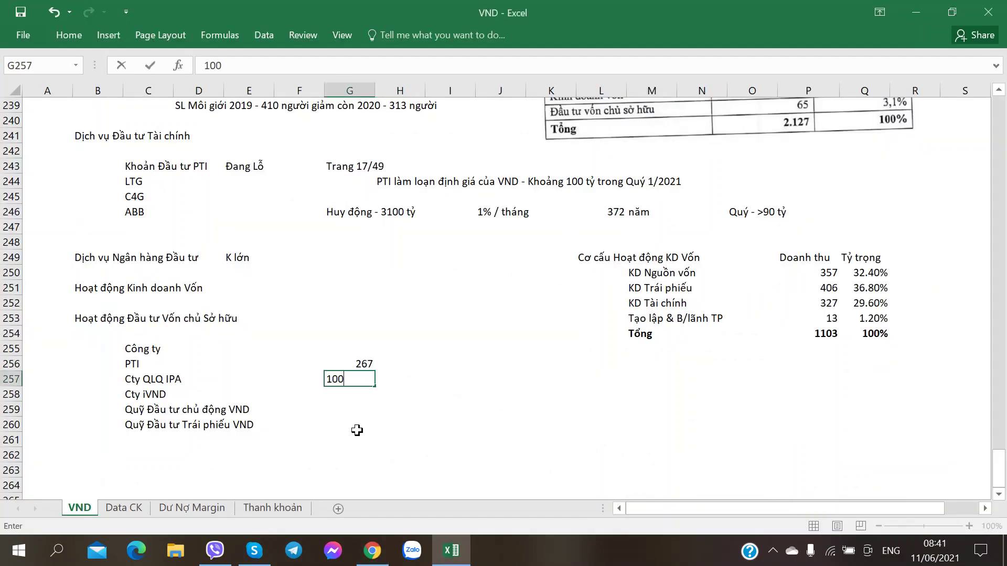
{"action": "key", "text": "Return"}
Enter the capital figures 20 for Cty iVND, 46 for the active fund and 51 for the bond fund in G258:G260.
{"action": "type", "text": "20"}
{"action": "key", "text": "Return"}
{"action": "key", "text": "alt+Tab"}
{"action": "key", "text": "alt+Tab"}
{"action": "type", "text": "46"}
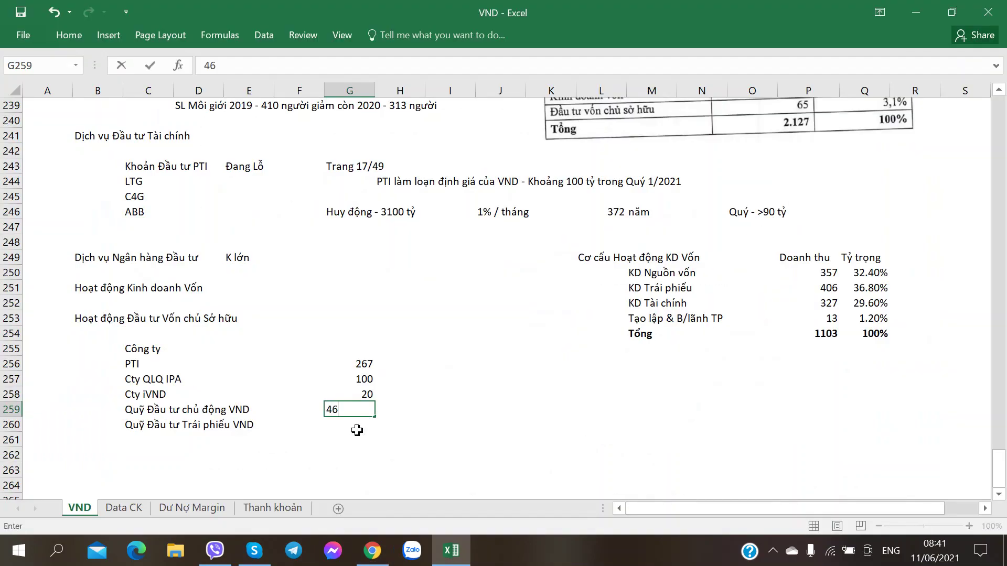
{"action": "key", "text": "Return"}
{"action": "key", "text": "alt+Tab"}
{"action": "key", "text": "alt+Tab"}
{"action": "type", "text": "51"}
{"action": "key", "text": "Tab"}
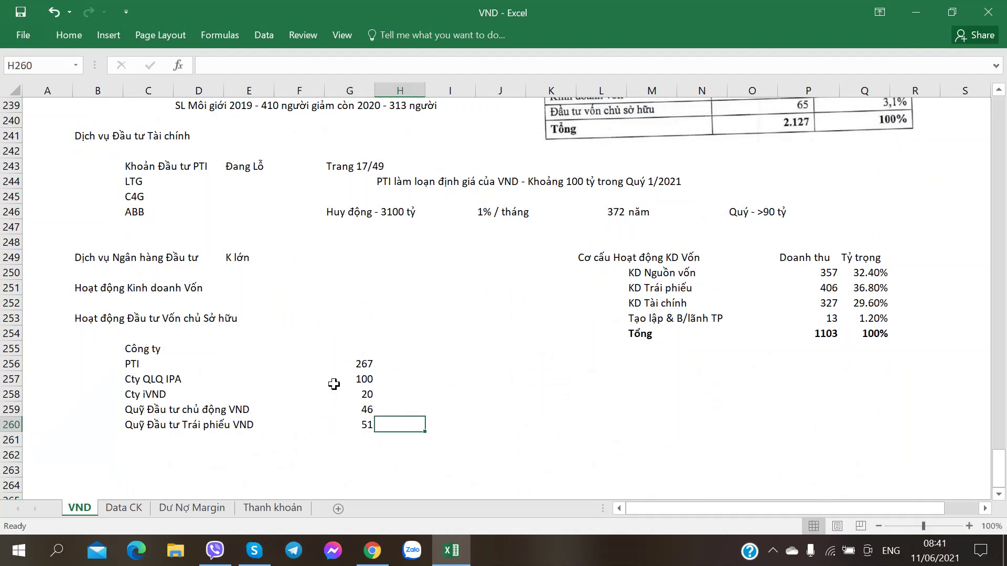
Add the column header "Số Vốn" in G255 above the capital figures.
{"action": "left_click_drag", "start_coordinate": [391, 334], "coordinate": [355, 348]}
{"action": "key", "text": "alt+Tab"}
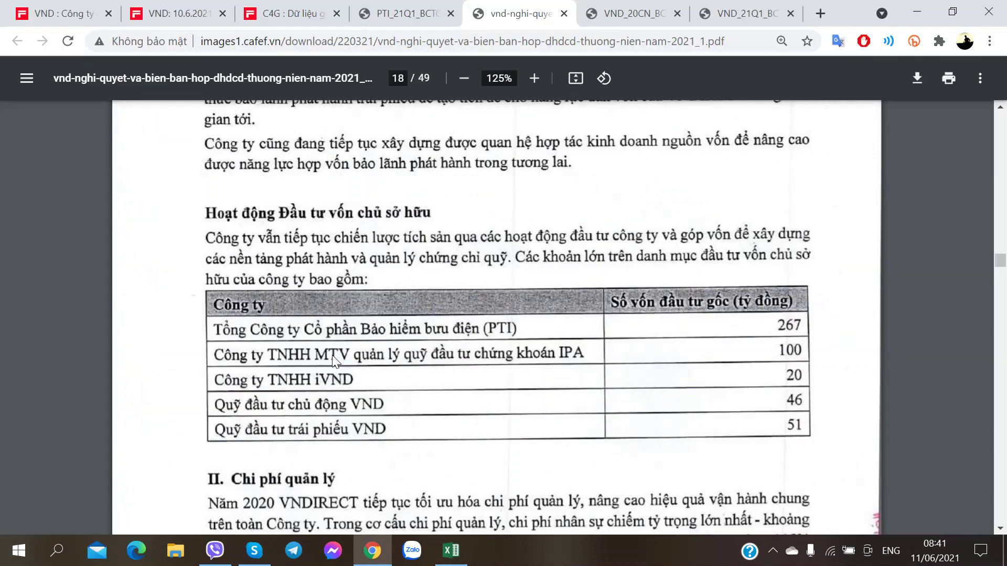
{"action": "key", "text": "alt+Tab"}
{"action": "type", "text": "Voos"}
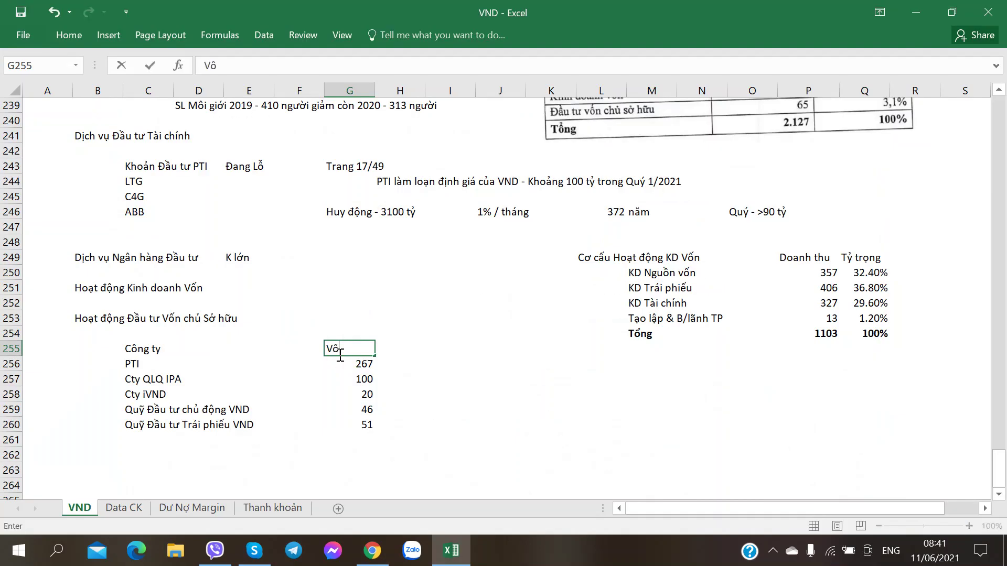
{"action": "key", "text": "BackSpace"}
{"action": "key", "text": "BackSpace"}
{"action": "key", "text": "BackSpace"}
{"action": "key", "text": "BackSpace"}
{"action": "type", "text": "Sô Vốn"}
{"action": "key", "text": "Return"}
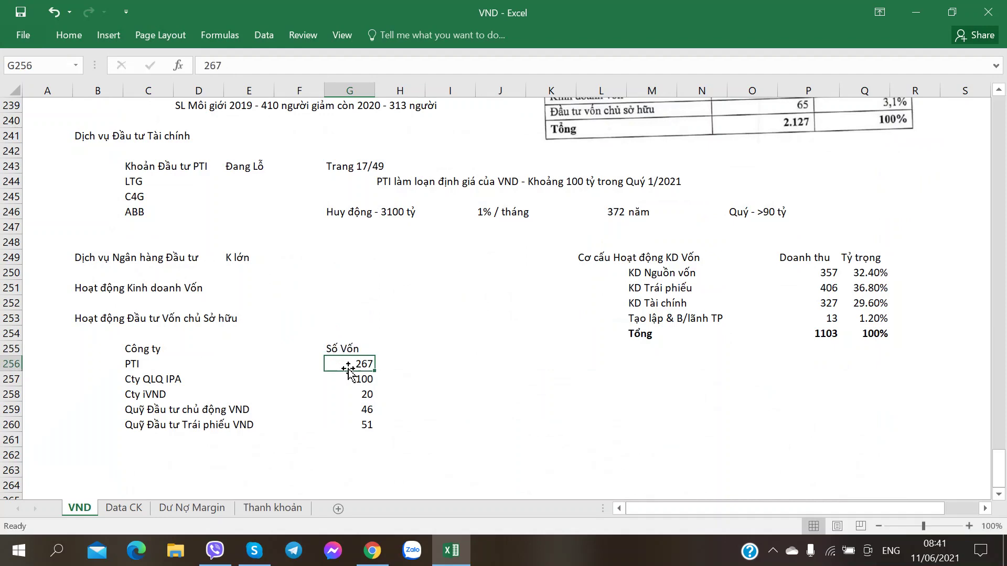
Make the PTI row of the investment table bold, from C256 to G256.
{"action": "key", "text": "alt+Tab"}
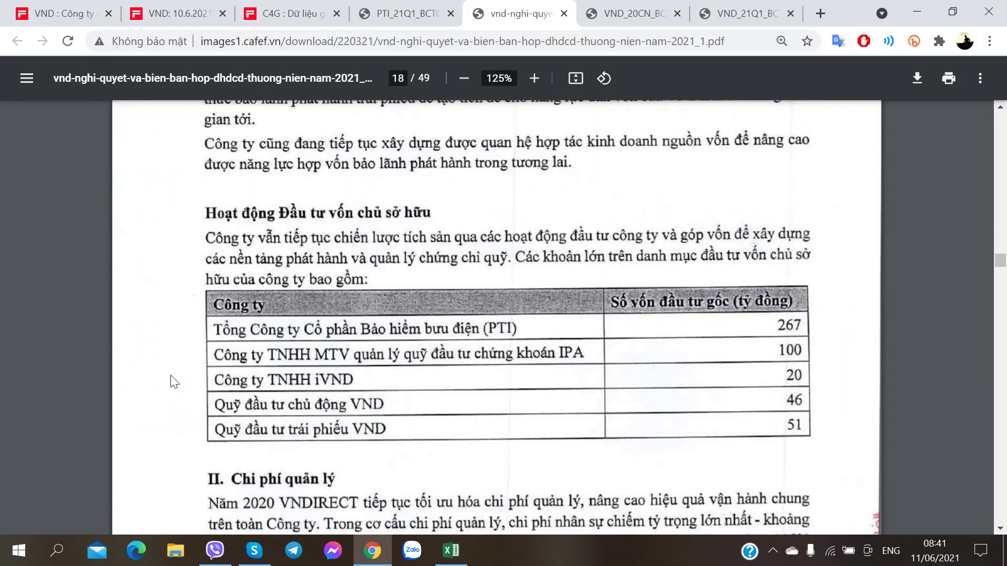
{"action": "key", "text": "alt+Tab"}
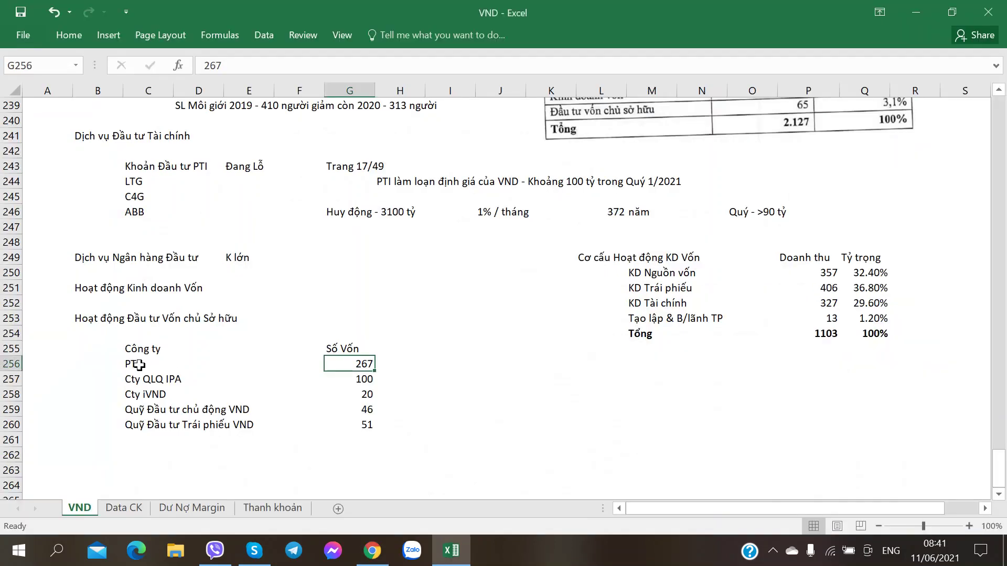
{"action": "left_click_drag", "start_coordinate": [134, 364], "coordinate": [350, 366]}
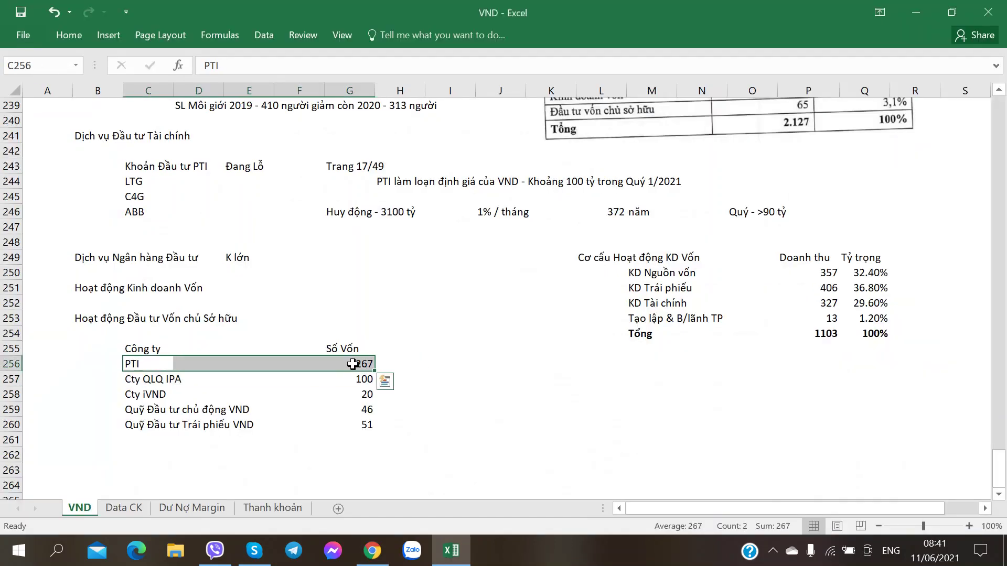
{"action": "key", "text": "ctrl+b"}
{"action": "left_click", "coordinate": [362, 315]}
{"action": "left_click", "coordinate": [358, 164]}
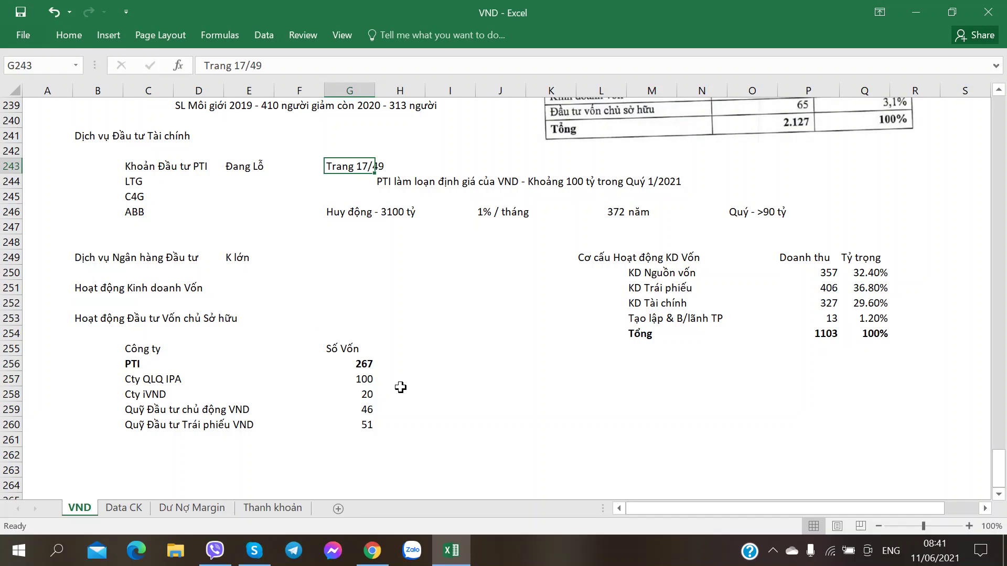
Switch to the meeting PDF in Chrome and read the "II. Chi phí quản lý" section with its 2020 and 2019 cost table.
{"action": "left_click", "coordinate": [468, 348]}
{"action": "key", "text": "alt+Tab"}
{"action": "scroll", "coordinate": [470, 348], "scroll_direction": "down", "scroll_amount": 5}
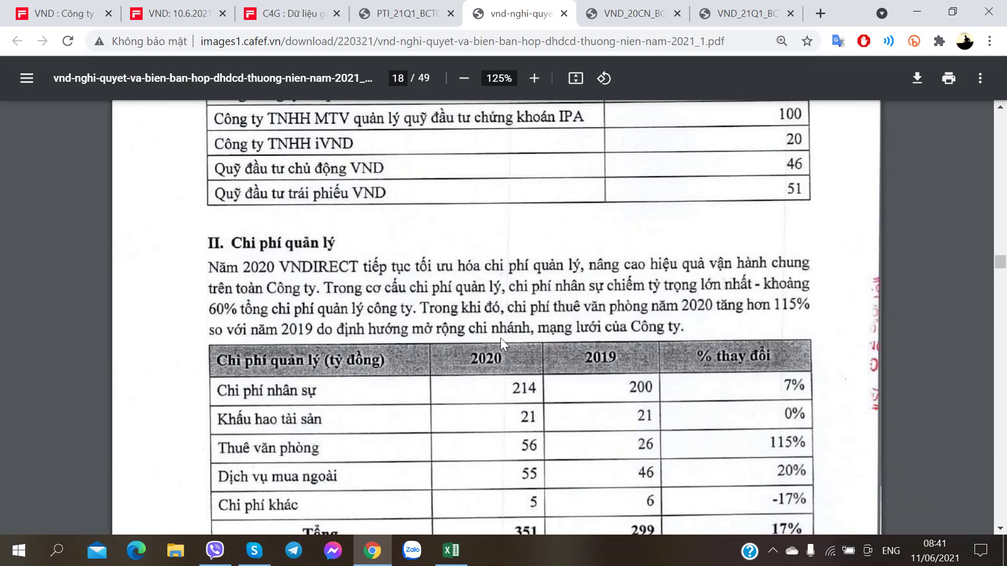
{"action": "scroll", "coordinate": [388, 335], "scroll_direction": "up", "scroll_amount": 2}
{"action": "scroll", "coordinate": [389, 322], "scroll_direction": "down", "scroll_amount": 2}
Switch to Excel and locate VND's 2020 management cost in the "C/phí Q/lý" column of the Data CK sheet.
{"action": "key", "text": "alt+Tab"}
{"action": "left_click", "coordinate": [124, 508]}
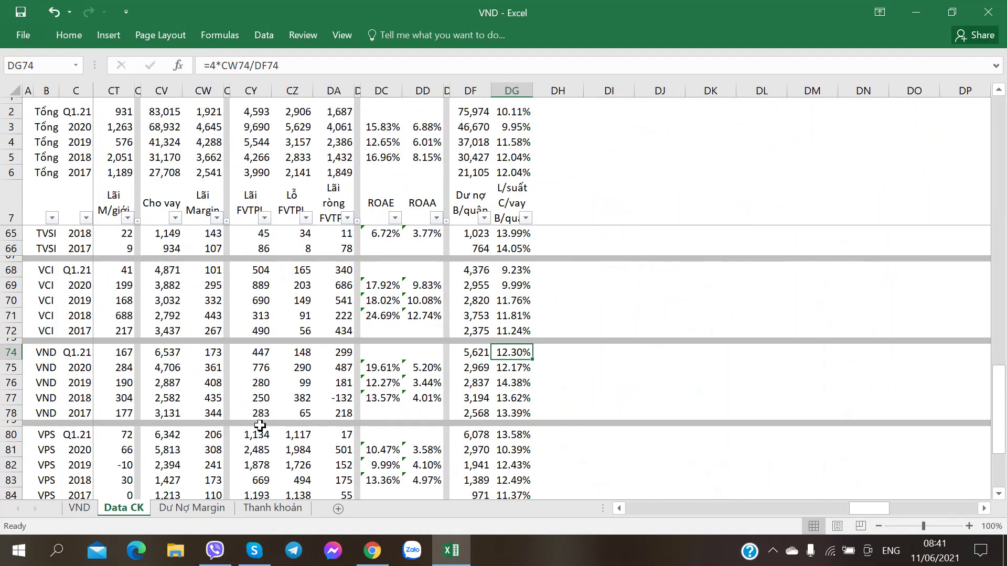
{"action": "scroll", "coordinate": [171, 414], "scroll_direction": "down", "scroll_amount": 1}
{"action": "left_click", "coordinate": [172, 334]}
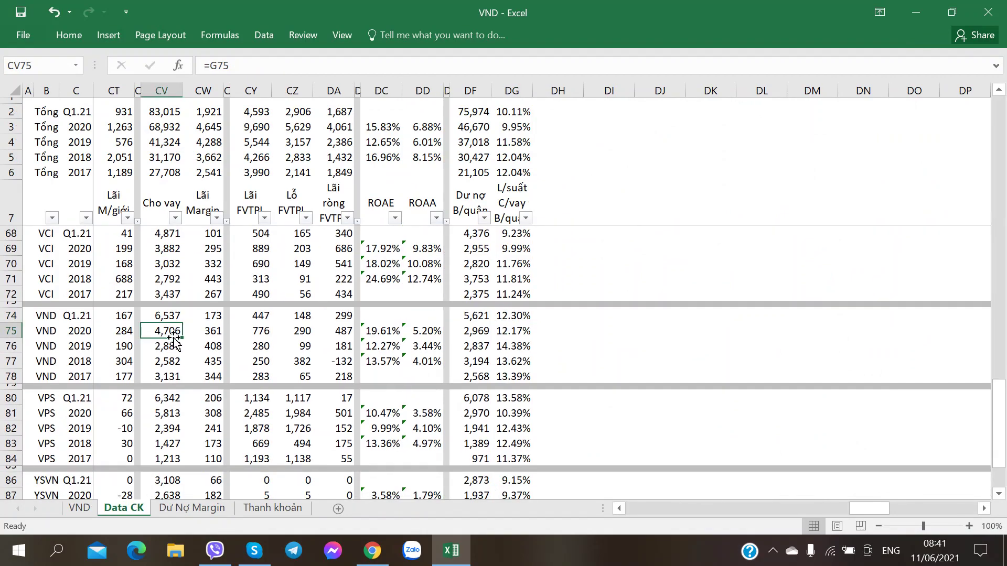
{"action": "key", "text": "Left"}
{"action": "key", "text": "Left"}
{"action": "key", "text": "Left"}
{"action": "key", "text": "Left"}
{"action": "key", "text": "Left"}
{"action": "key", "text": "Left"}
{"action": "key", "text": "Left"}
{"action": "key", "text": "Left"}
{"action": "key", "text": "Left"}
{"action": "key", "text": "Left"}
{"action": "key", "text": "Left"}
{"action": "key", "text": "Left"}
{"action": "key", "text": "Left"}
{"action": "key", "text": "Left"}
{"action": "key", "text": "Left"}
{"action": "key", "text": "Left"}
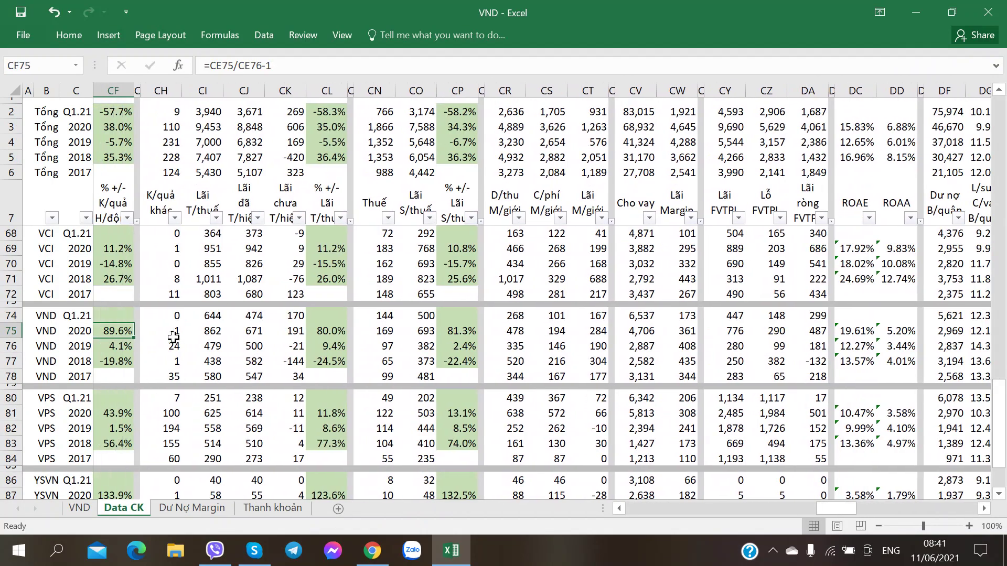
{"action": "key", "text": "Left"}
{"action": "key", "text": "Left"}
{"action": "key", "text": "Left"}
{"action": "key", "text": "Left"}
{"action": "key", "text": "Left"}
{"action": "key", "text": "Left"}
{"action": "key", "text": "Left"}
{"action": "key", "text": "Left"}
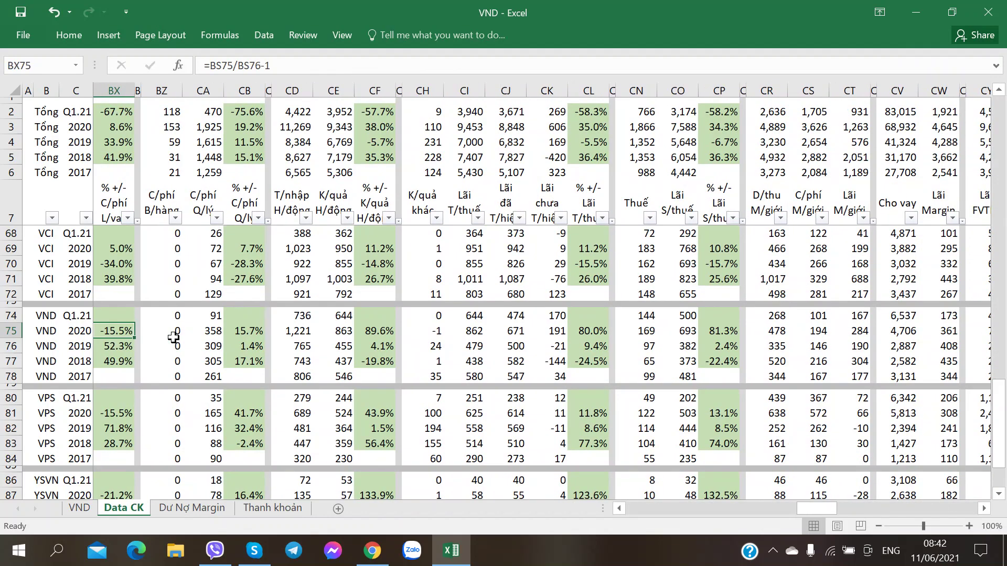
{"action": "key", "text": "Left"}
{"action": "key", "text": "Right"}
{"action": "key", "text": "Right"}
{"action": "key", "text": "Right"}
{"action": "key", "text": "Right"}
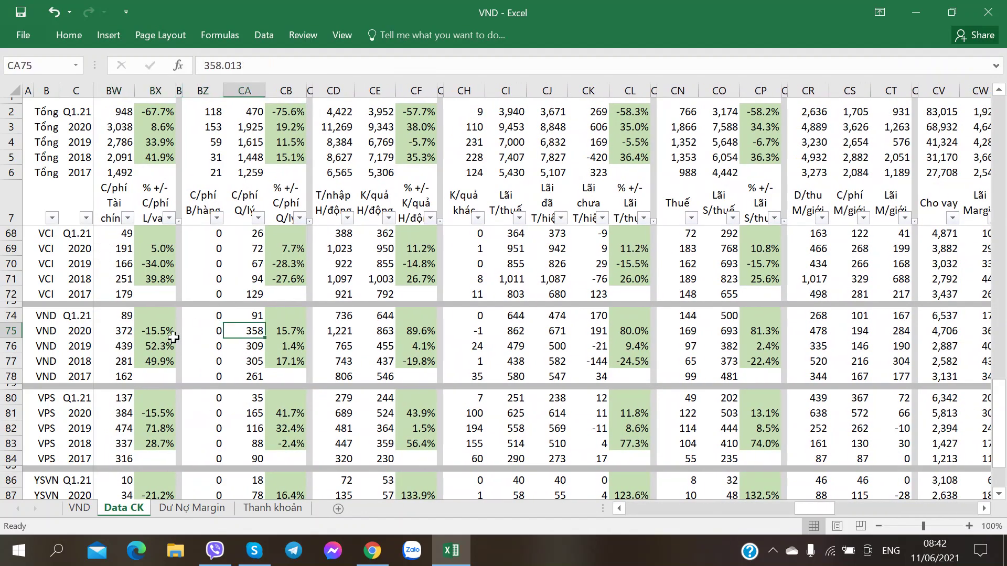
Compare VND's management costs and yearly growth rates for 2018 to 2020 with the growth in the Tổng rows.
{"action": "key", "text": "Down"}
{"action": "key", "text": "Down"}
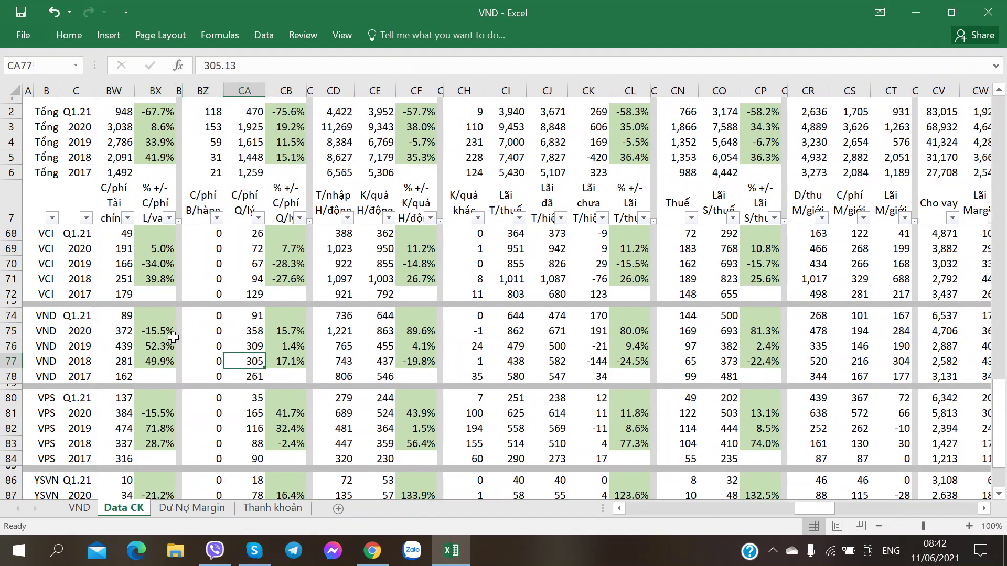
{"action": "key", "text": "Right"}
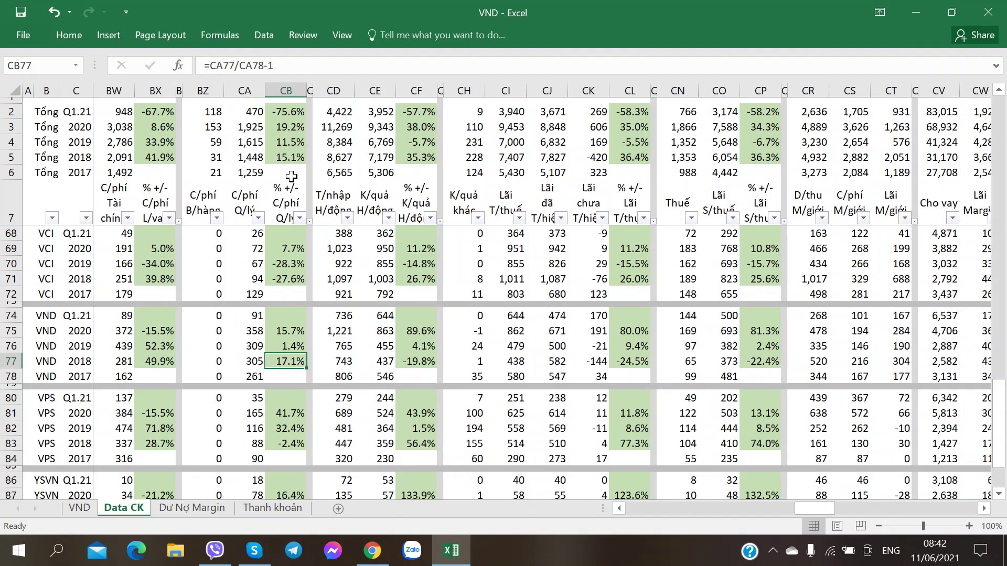
{"action": "left_click", "coordinate": [291, 157]}
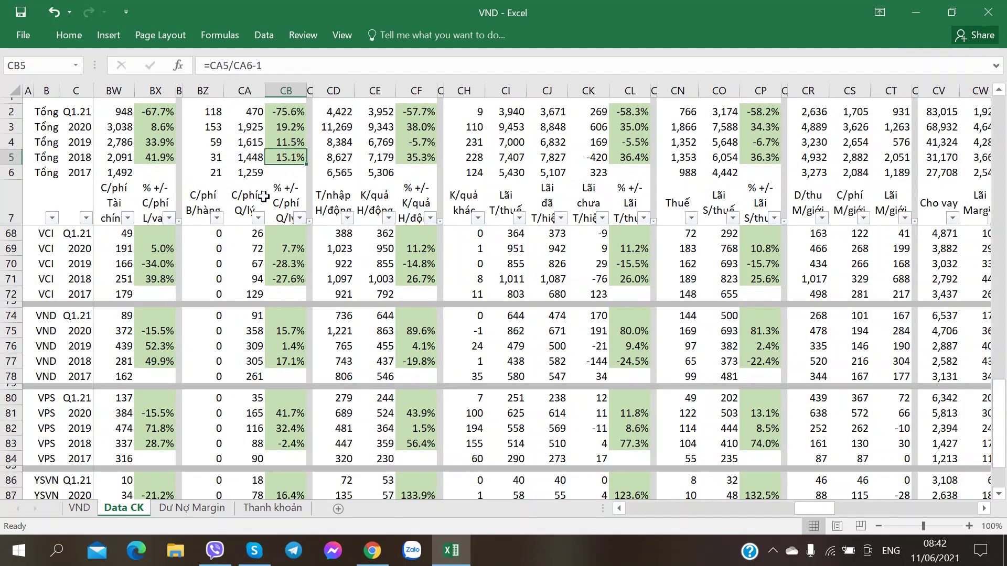
{"action": "left_click", "coordinate": [286, 122]}
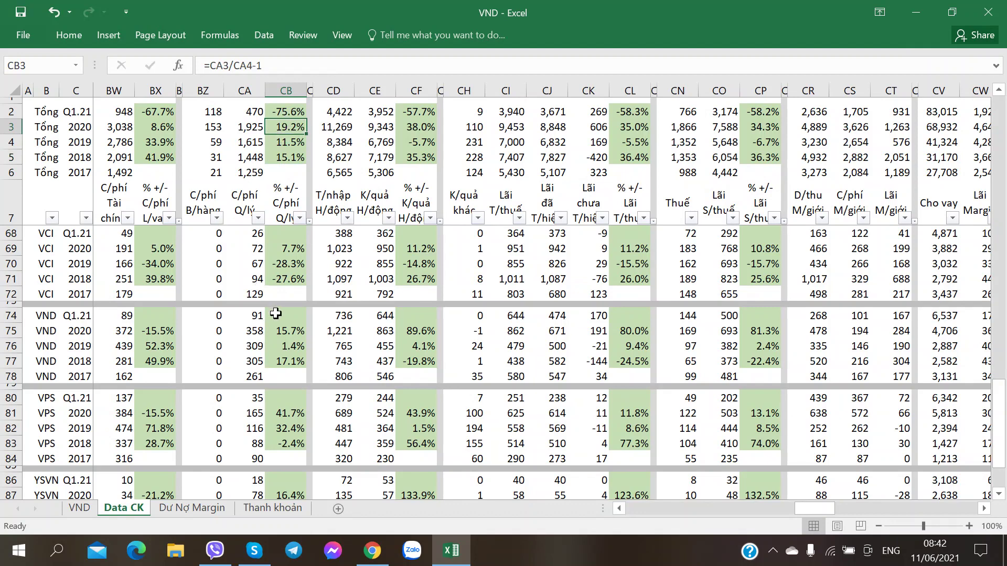
{"action": "left_click", "coordinate": [282, 329]}
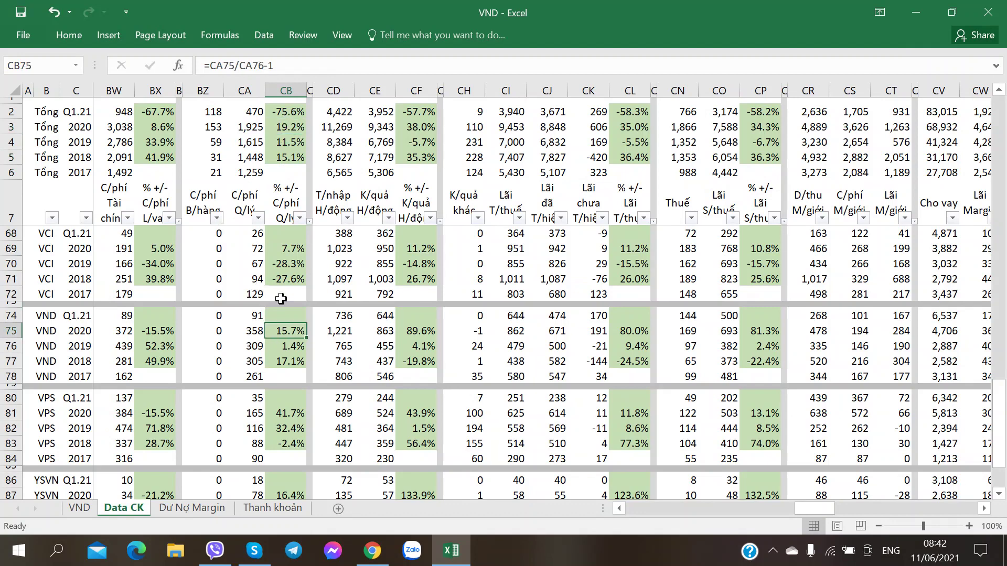
{"action": "left_click", "coordinate": [257, 332]}
Filter the year column of the Data CK table to show only the 2020 records.
{"action": "scroll", "coordinate": [236, 341], "scroll_direction": "up", "scroll_amount": 9}
{"action": "scroll", "coordinate": [237, 344], "scroll_direction": "up", "scroll_amount": 10}
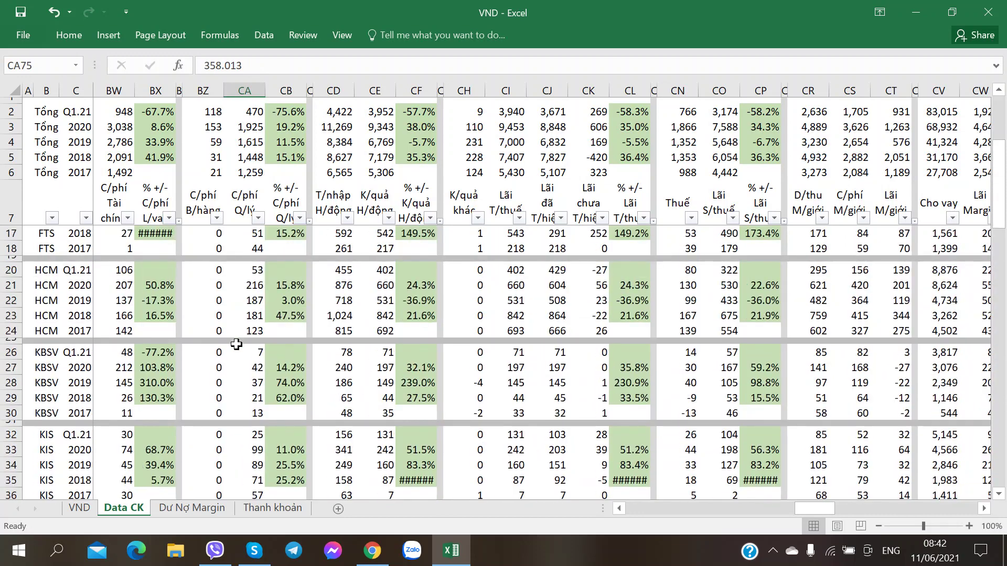
{"action": "left_click", "coordinate": [85, 218]}
{"action": "left_click", "coordinate": [62, 372]}
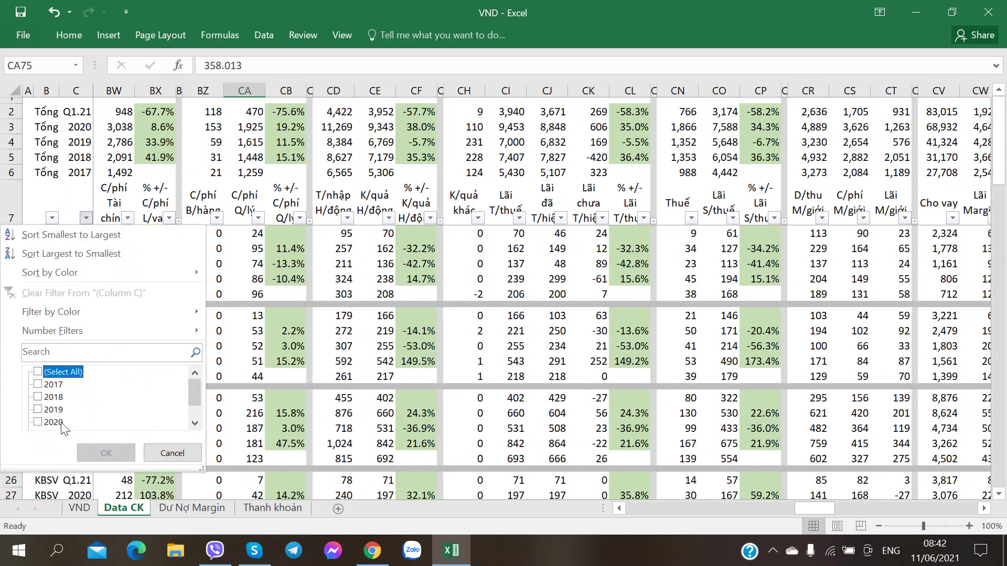
{"action": "left_click", "coordinate": [53, 422]}
{"action": "left_click", "coordinate": [106, 452]}
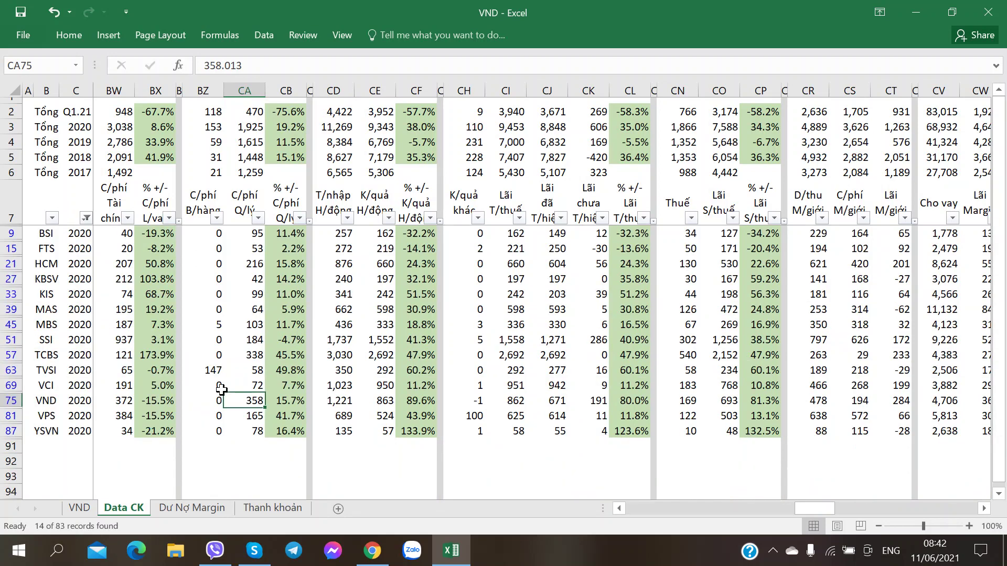
Compare the 2020 management costs of VND, TCBS and VPS with the other securities companies.
{"action": "left_click", "coordinate": [217, 265]}
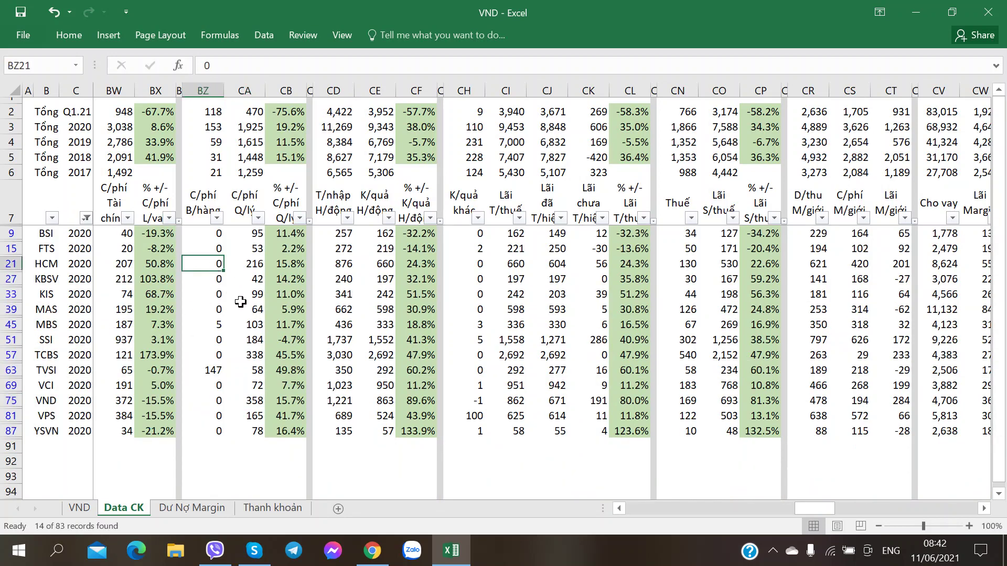
{"action": "left_click", "coordinate": [247, 356]}
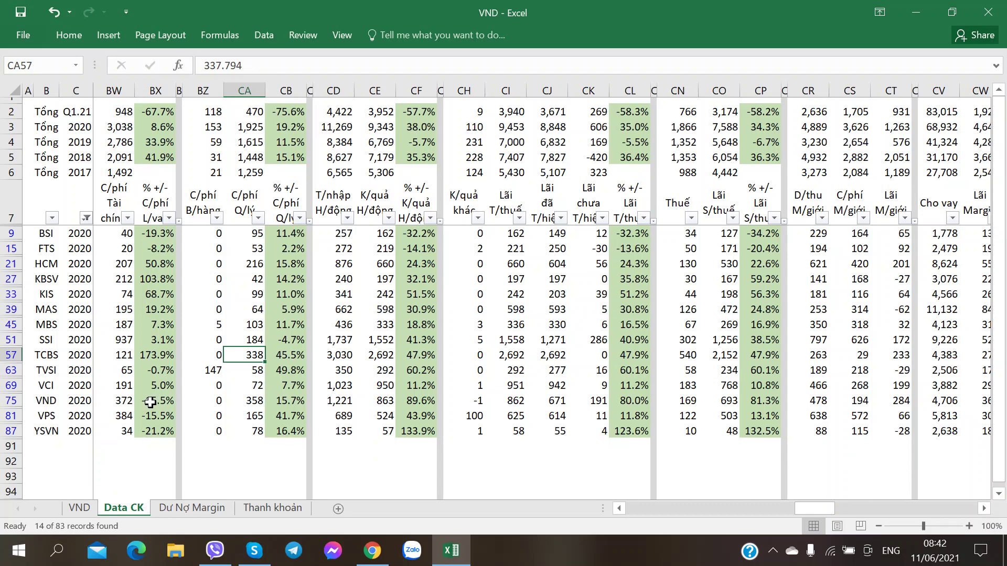
{"action": "scroll", "coordinate": [150, 403], "scroll_direction": "down", "scroll_amount": 1}
{"action": "scroll", "coordinate": [150, 402], "scroll_direction": "up", "scroll_amount": 1}
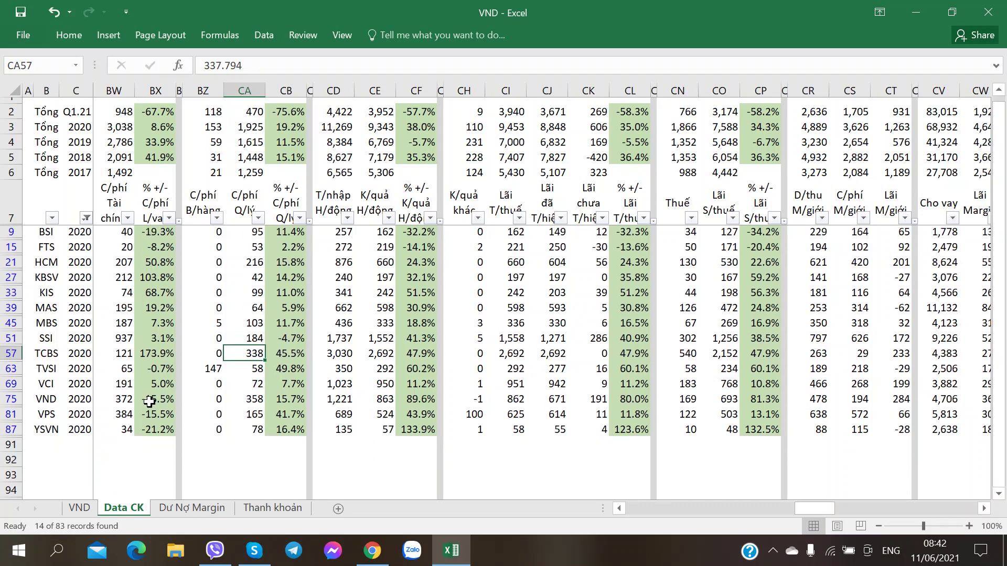
{"action": "left_click", "coordinate": [246, 400]}
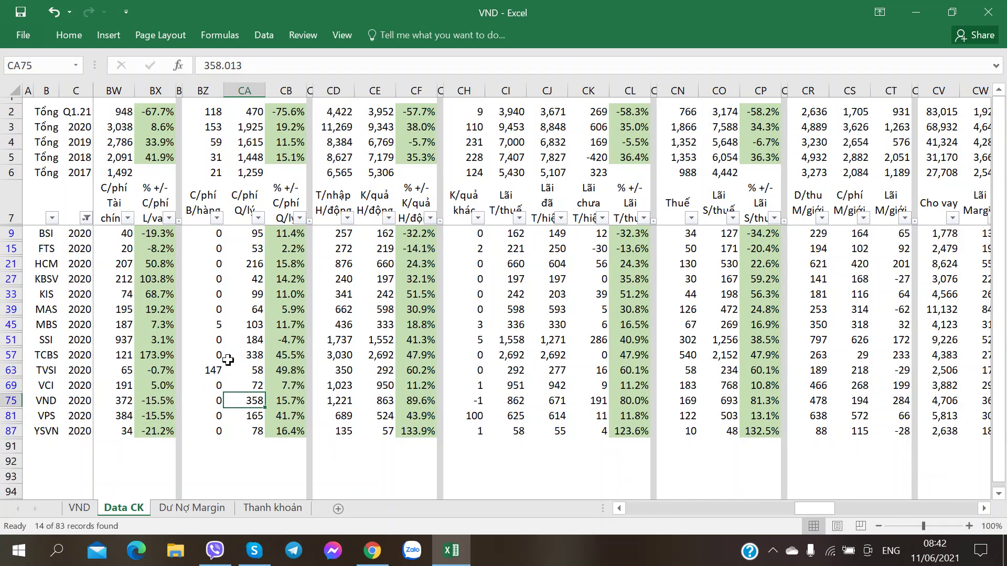
{"action": "left_click", "coordinate": [246, 355]}
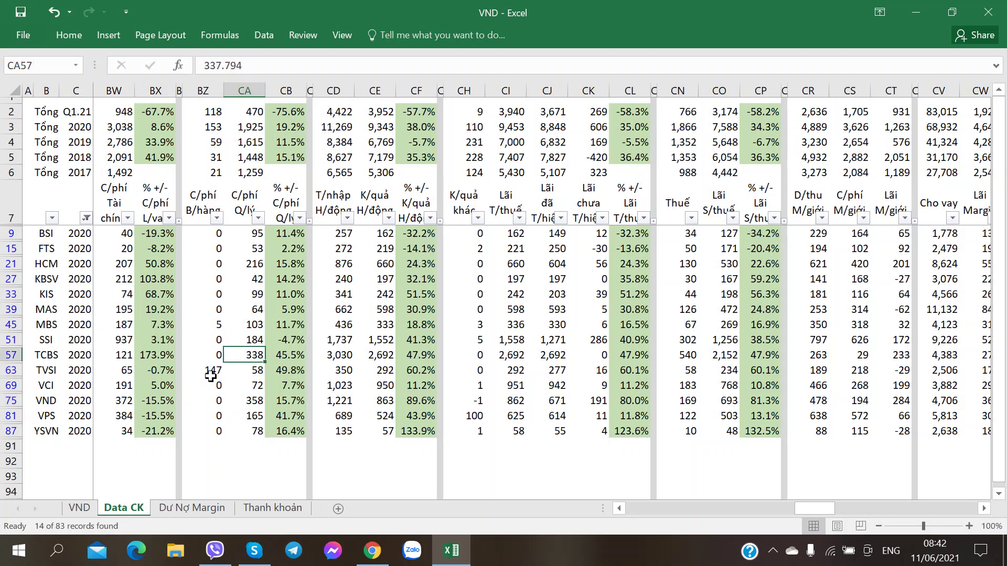
{"action": "left_click", "coordinate": [237, 416]}
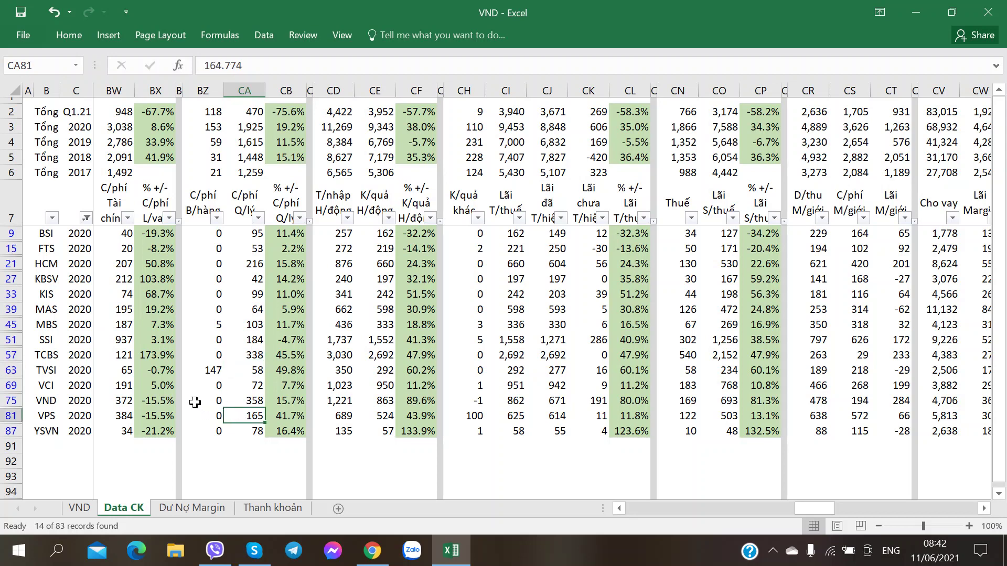
Compare the 2020 management costs of SSI, MBS and HCM with VND's, checking against the cost table in the Chrome meeting report.
{"action": "left_click", "coordinate": [245, 341]}
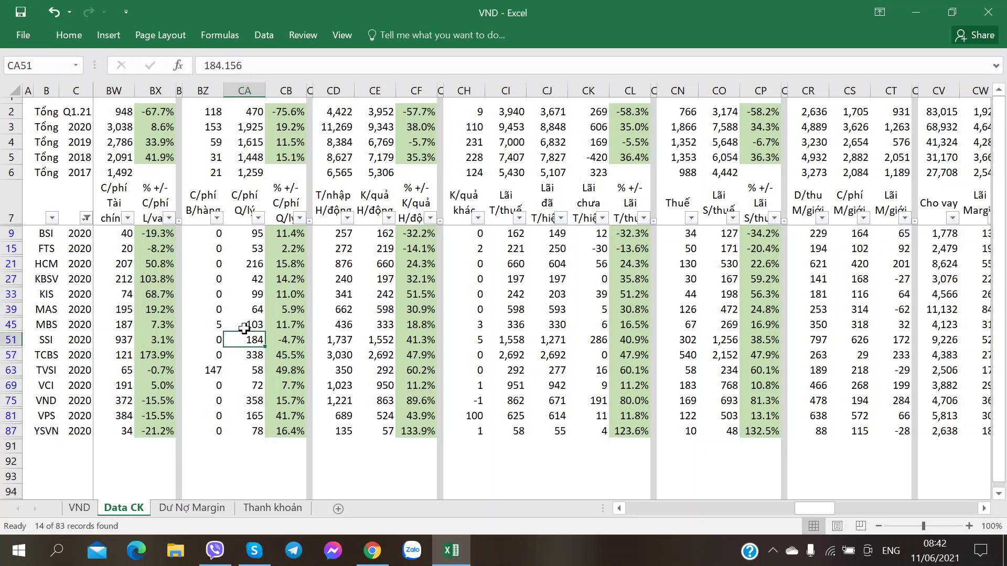
{"action": "left_click", "coordinate": [244, 324]}
{"action": "left_click", "coordinate": [244, 258]}
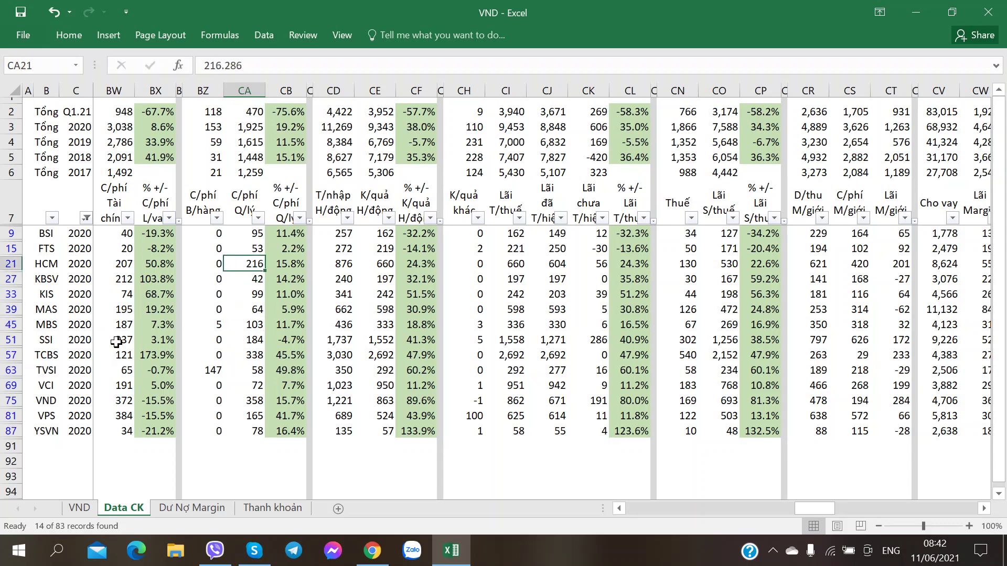
{"action": "left_click", "coordinate": [240, 400]}
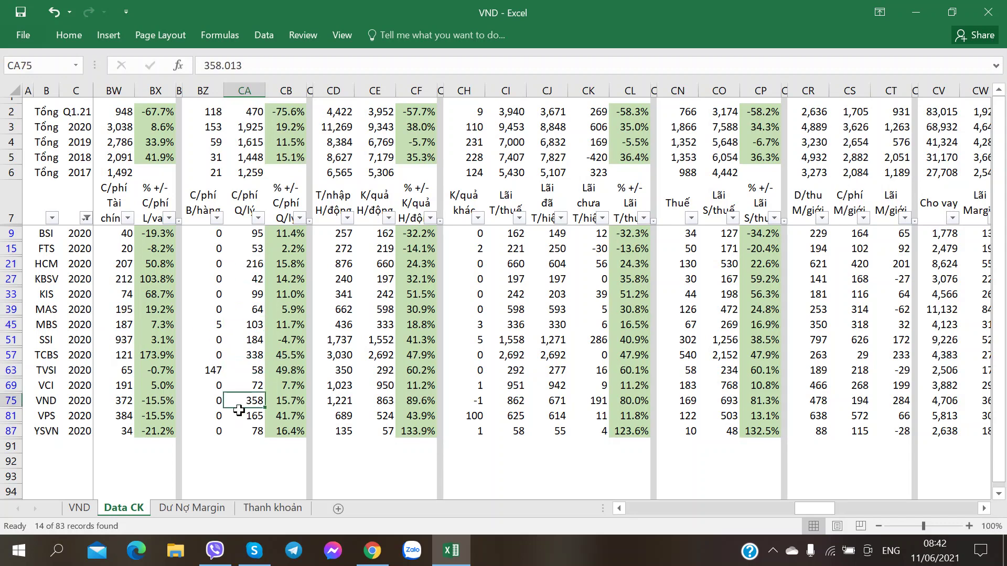
{"action": "left_click", "coordinate": [373, 551]}
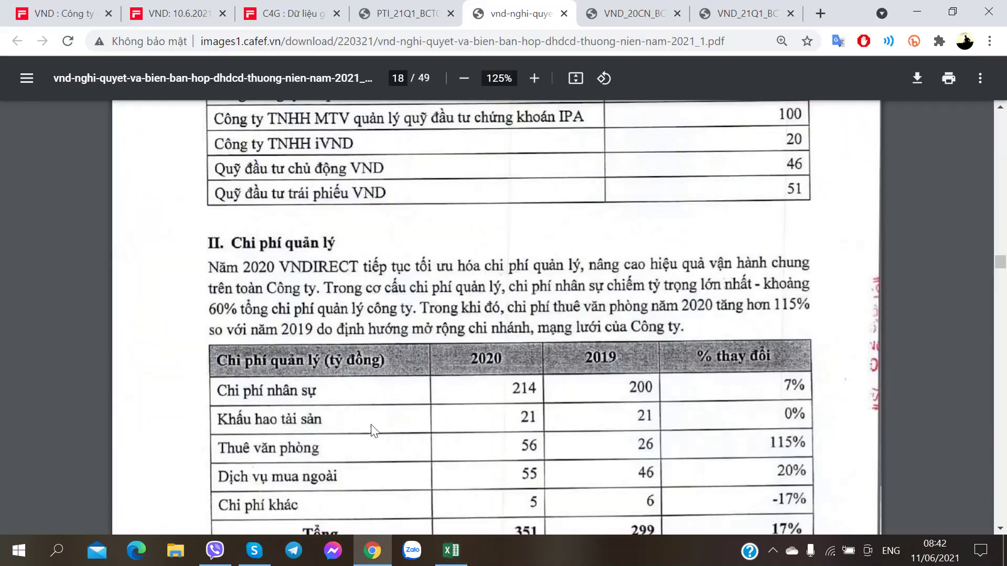
{"action": "key", "text": "alt+Tab"}
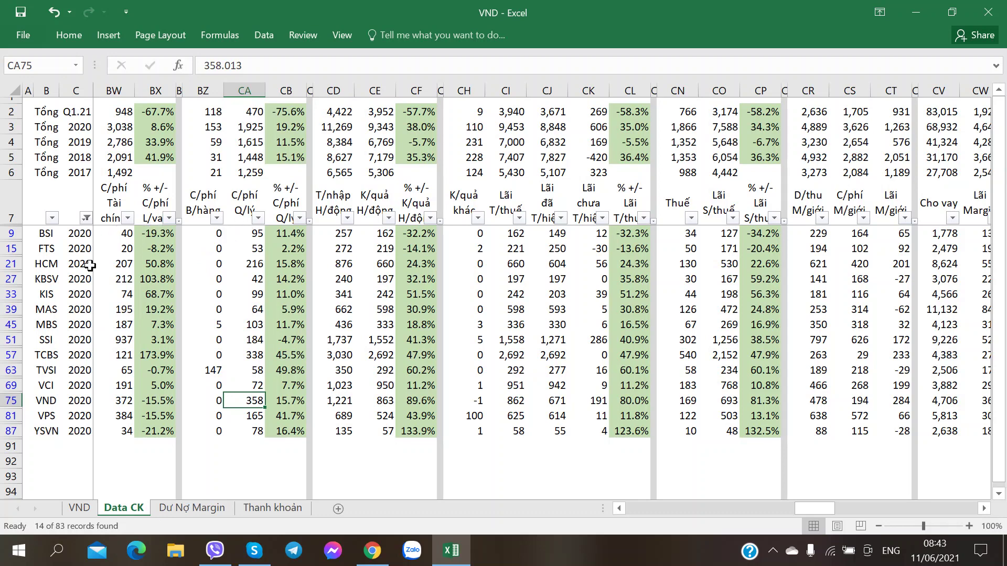
Add the heading "Chi phí Quản lý" in cell B262 of the VND sheet, below the equity investment list.
{"action": "left_click", "coordinate": [83, 509]}
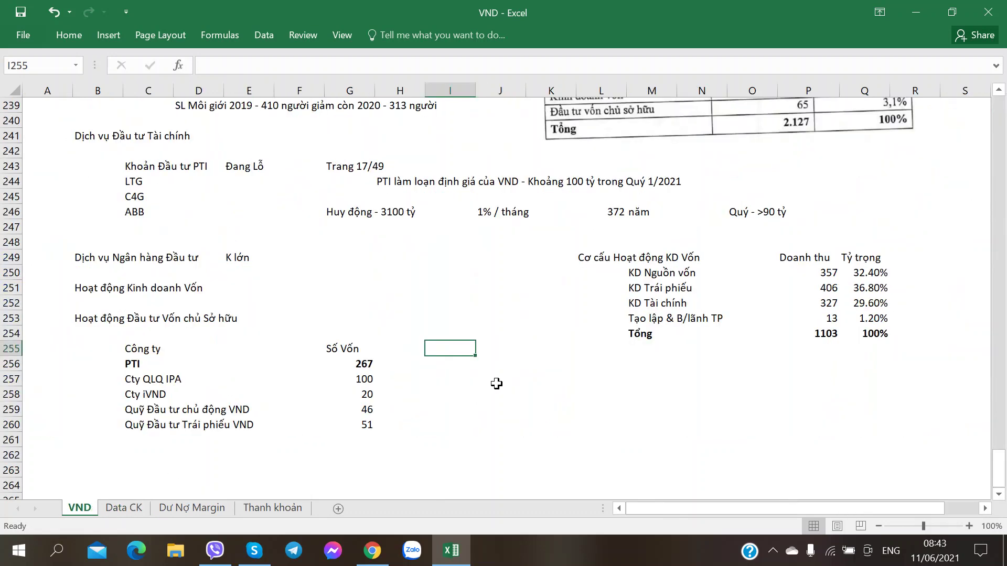
{"action": "left_click", "coordinate": [85, 454]}
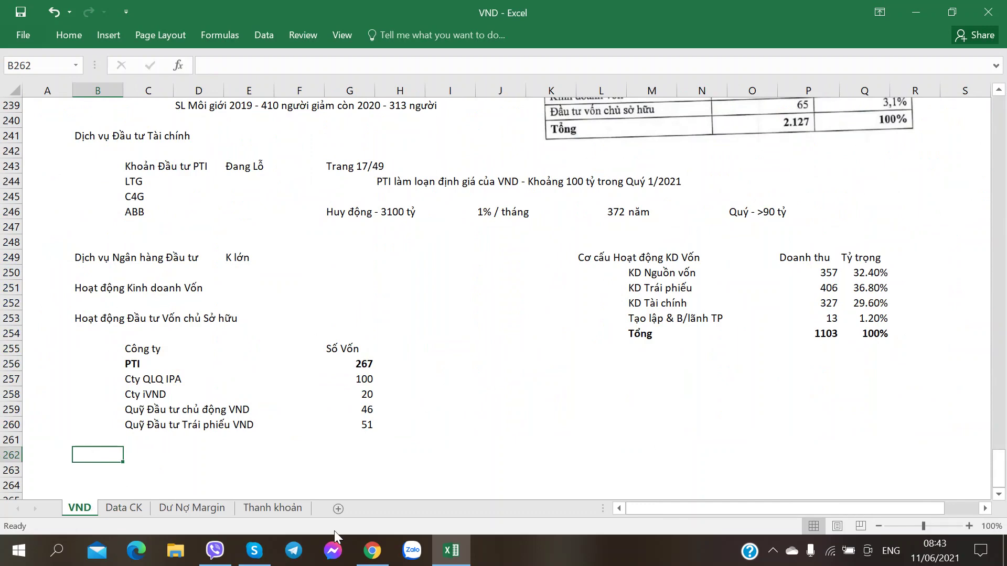
{"action": "left_click", "coordinate": [373, 551]}
{"action": "scroll", "coordinate": [272, 348], "scroll_direction": "down", "scroll_amount": 2}
{"action": "key", "text": "alt+Tab"}
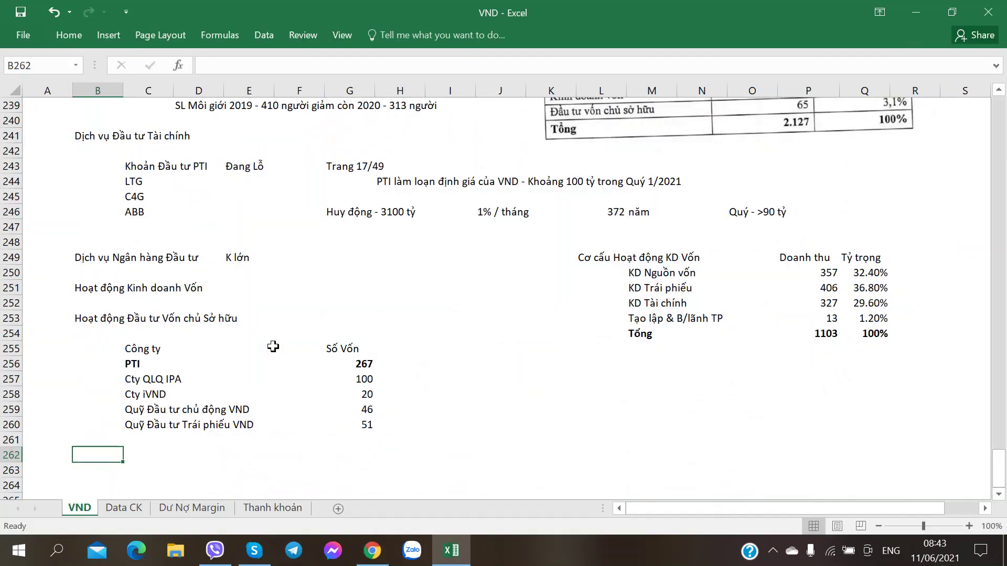
{"action": "type", "text": "Chi phí UQa"}
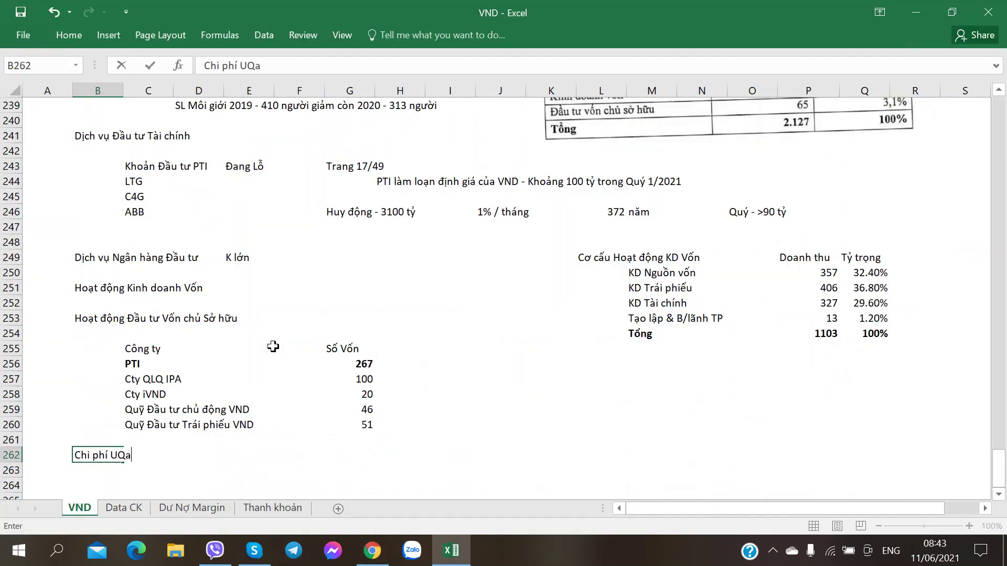
{"action": "key", "text": "BackSpace"}
{"action": "key", "text": "BackSpace"}
{"action": "key", "text": "BackSpace"}
{"action": "type", "text": "Quả"}
{"action": "type", "text": "n lya"}
{"action": "key", "text": "BackSpace"}
{"action": "key", "text": "BackSpace"}
{"action": "type", "text": "ý"}
{"action": "key", "text": "Return"}
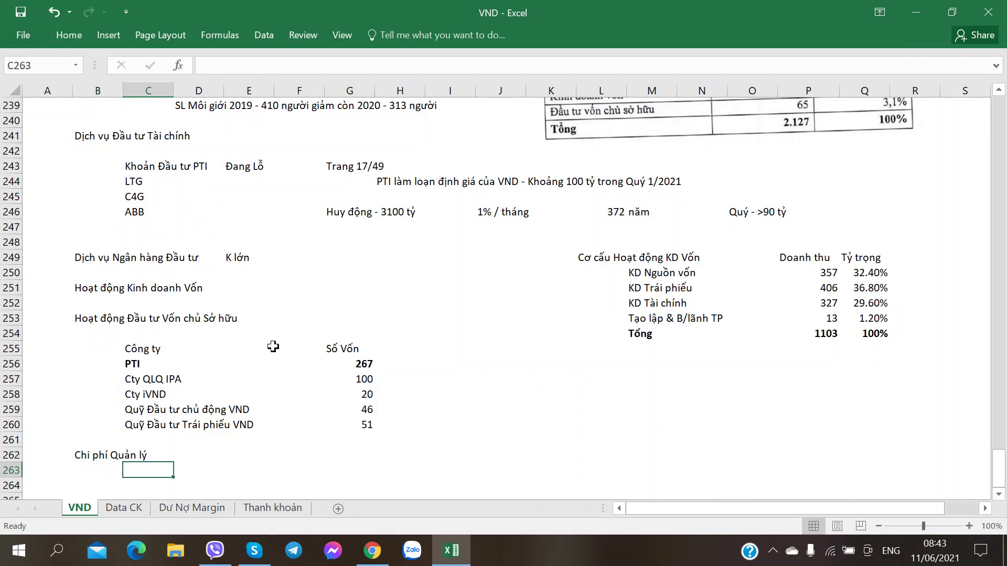
Enter the note "Khá lớn - Do chiến lược Bán lẻ" in cell C263 under the management cost heading.
{"action": "key", "text": "alt+Tab"}
{"action": "key", "text": "alt+Tab"}
{"action": "type", "text": "Khá lớn - d"}
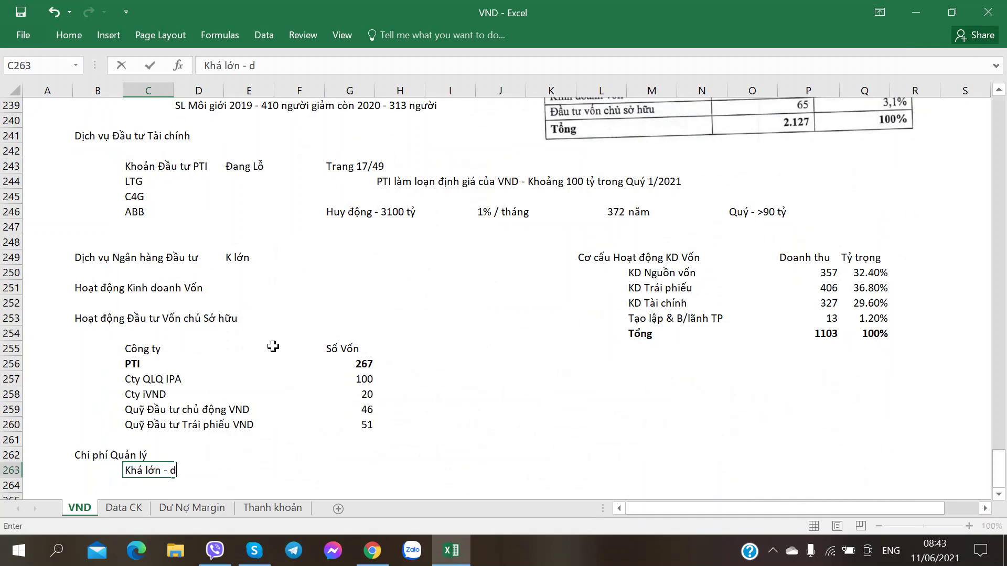
{"action": "key", "text": "BackSpace"}
{"action": "type", "text": "Do chiến lược Bán lẻ"}
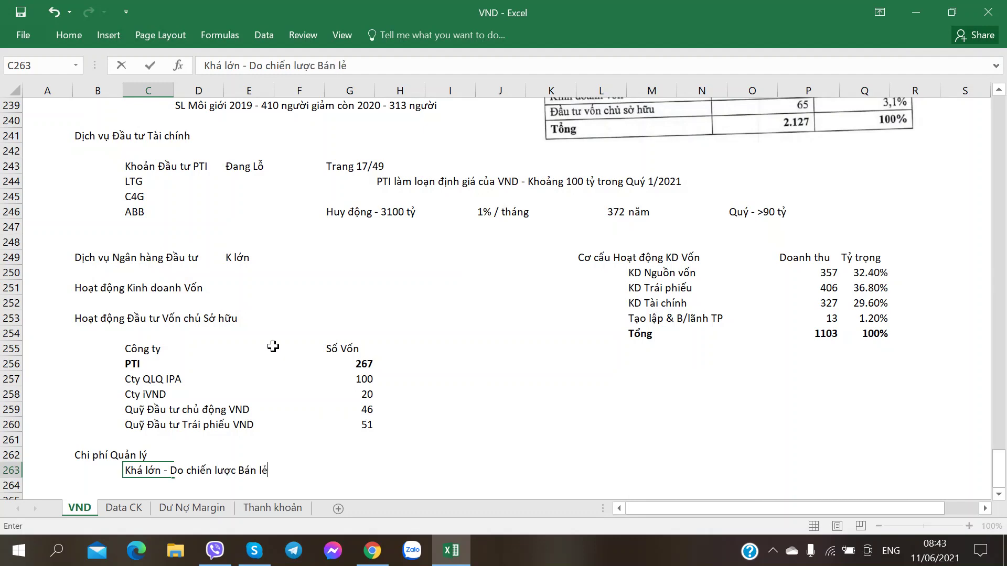
{"action": "key", "text": "Return"}
Switch to Chrome and copy a screen capture of the whole "Chi phí quản lý" table on page 18 of the report.
{"action": "key", "text": "alt+Tab"}
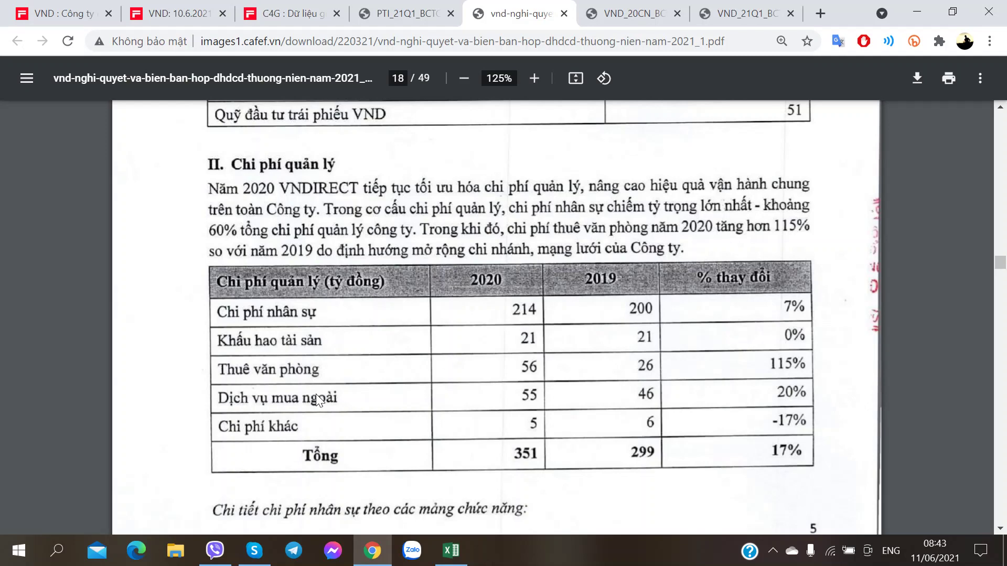
{"action": "scroll", "coordinate": [315, 395], "scroll_direction": "down", "scroll_amount": 3}
{"action": "scroll", "coordinate": [316, 394], "scroll_direction": "up", "scroll_amount": 3}
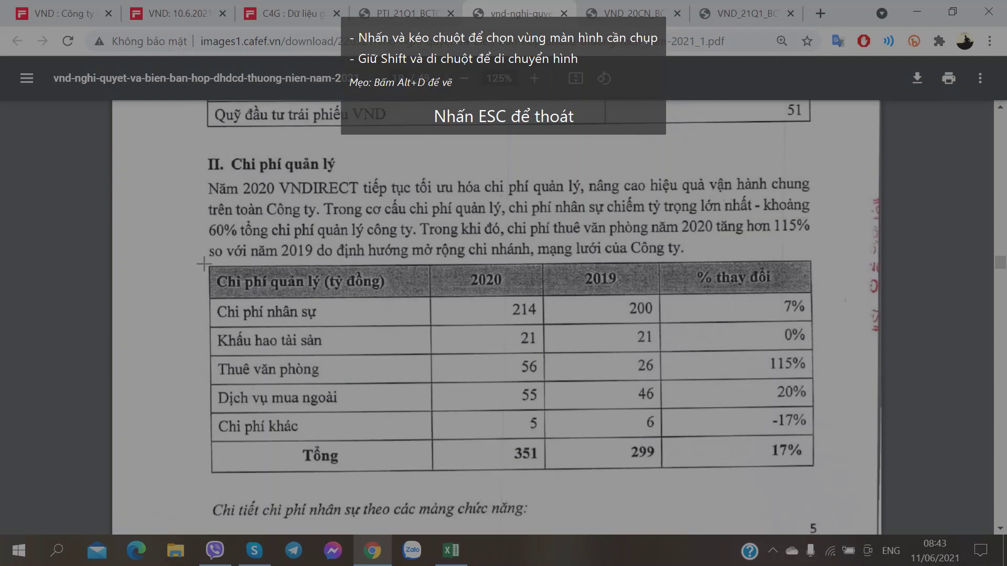
{"action": "mouse_move", "coordinate": [204, 264]}
{"action": "left_mouse_down"}
{"action": "mouse_move", "coordinate": [555, 401]}
{"action": "mouse_move", "coordinate": [822, 462]}
{"action": "mouse_move", "coordinate": [822, 473]}
{"action": "left_mouse_up"}
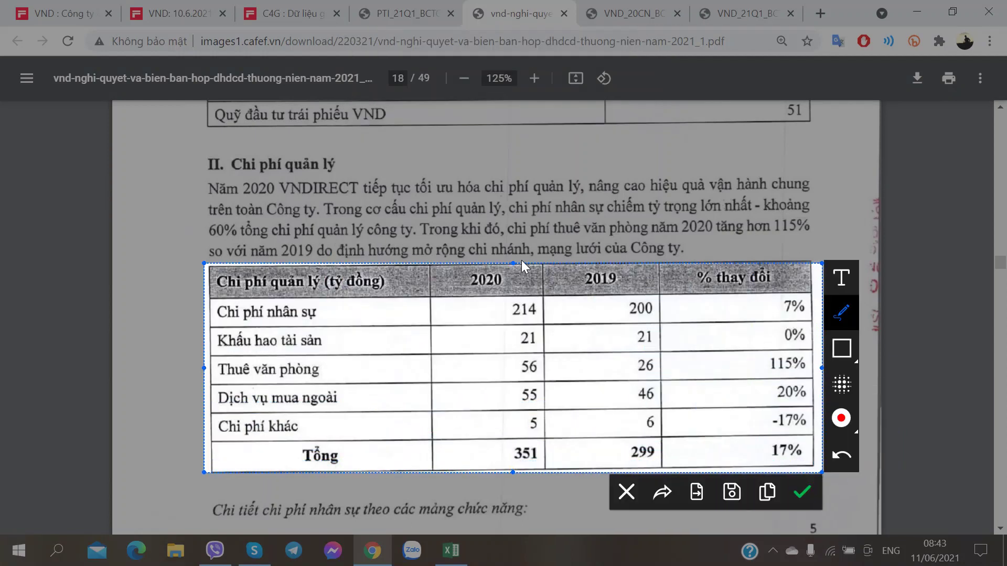
{"action": "left_click_drag", "start_coordinate": [509, 264], "coordinate": [508, 255]}
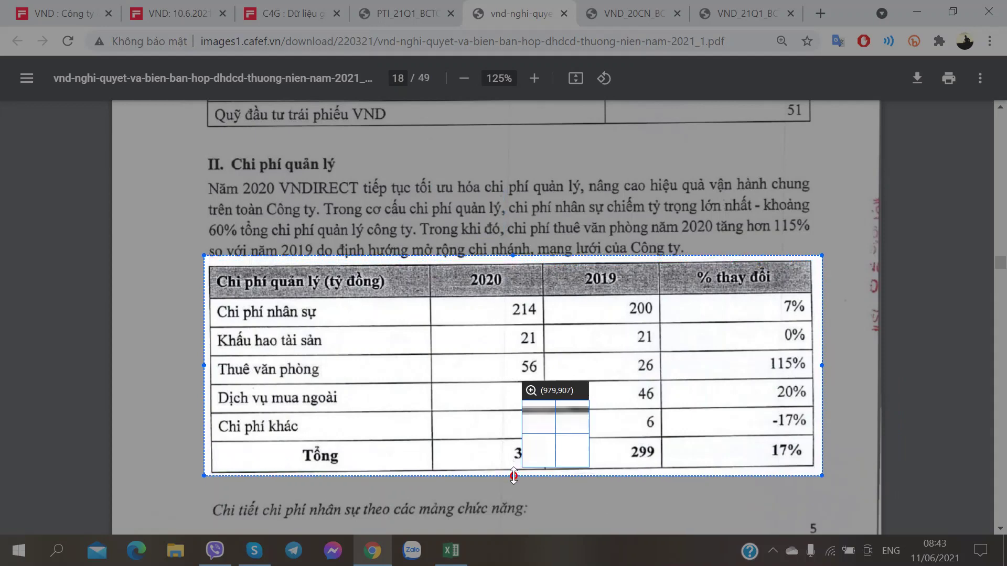
{"action": "left_click", "coordinate": [770, 493]}
Paste the management cost capture into the VND sheet, shrink it and place it below the "Cơ cấu Hoạt động KD Vốn" table.
{"action": "scroll", "coordinate": [649, 326], "scroll_direction": "down", "scroll_amount": 4}
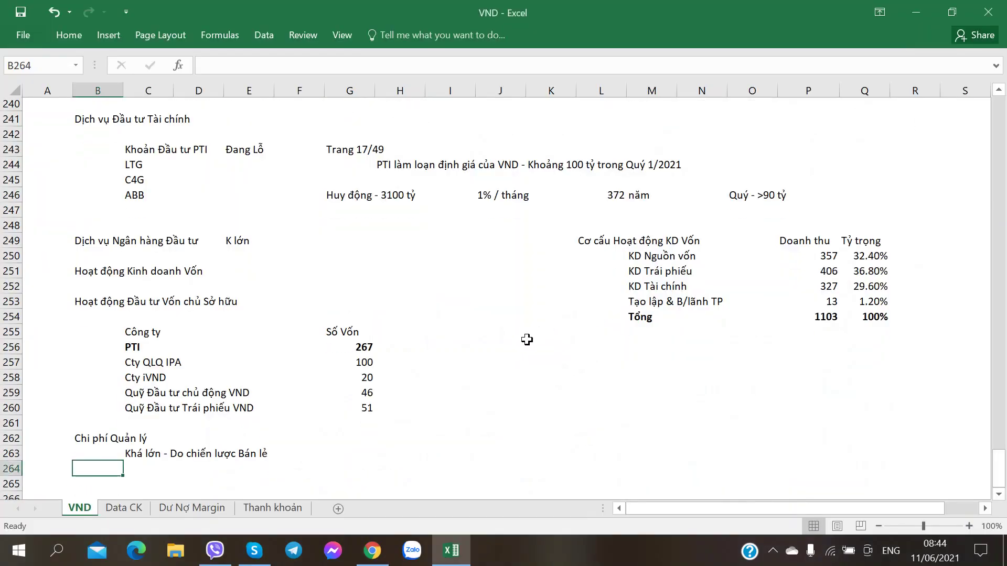
{"action": "left_click", "coordinate": [493, 261]}
{"action": "key", "text": "ctrl+v"}
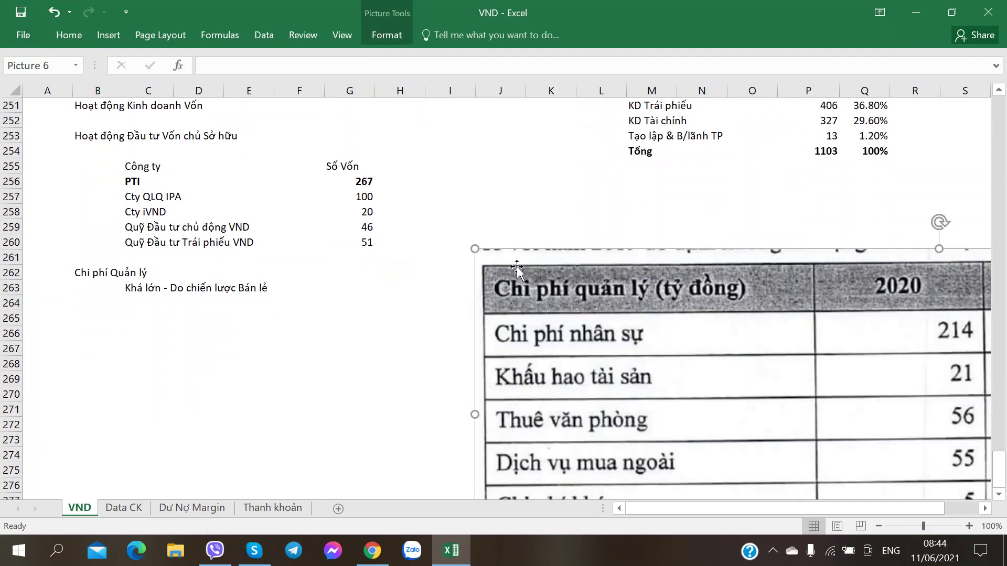
{"action": "left_click_drag", "start_coordinate": [471, 244], "coordinate": [614, 284]}
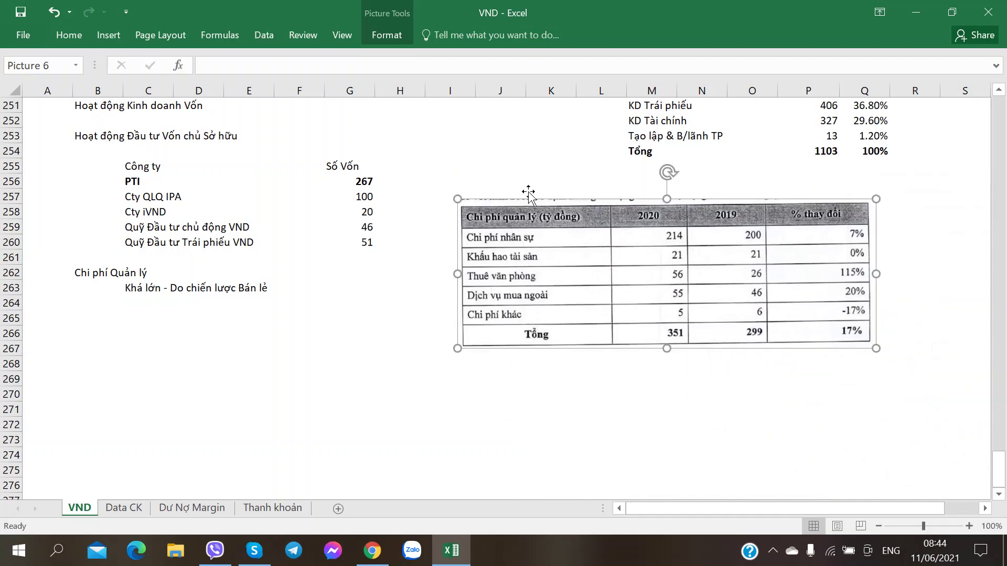
{"action": "left_click_drag", "start_coordinate": [458, 193], "coordinate": [554, 233]}
{"action": "left_click_drag", "start_coordinate": [728, 319], "coordinate": [722, 265]}
{"action": "left_click", "coordinate": [97, 321]}
Switch to Chrome and examine the 2020 staff cost breakdown by function on page 19 against the management cost table.
{"action": "key", "text": "alt+Tab"}
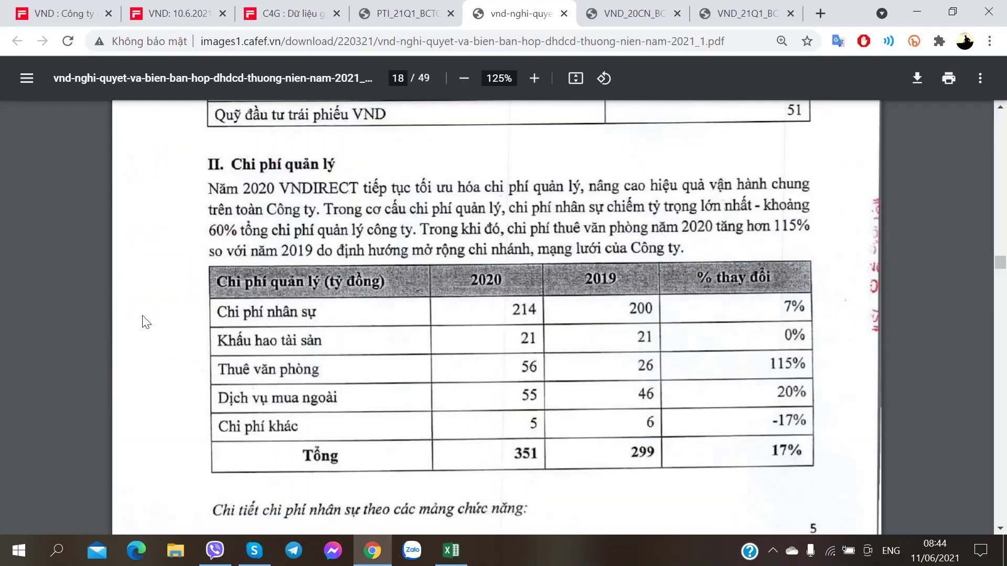
{"action": "scroll", "coordinate": [131, 321], "scroll_direction": "down", "scroll_amount": 10}
{"action": "scroll", "coordinate": [132, 321], "scroll_direction": "up", "scroll_amount": 6}
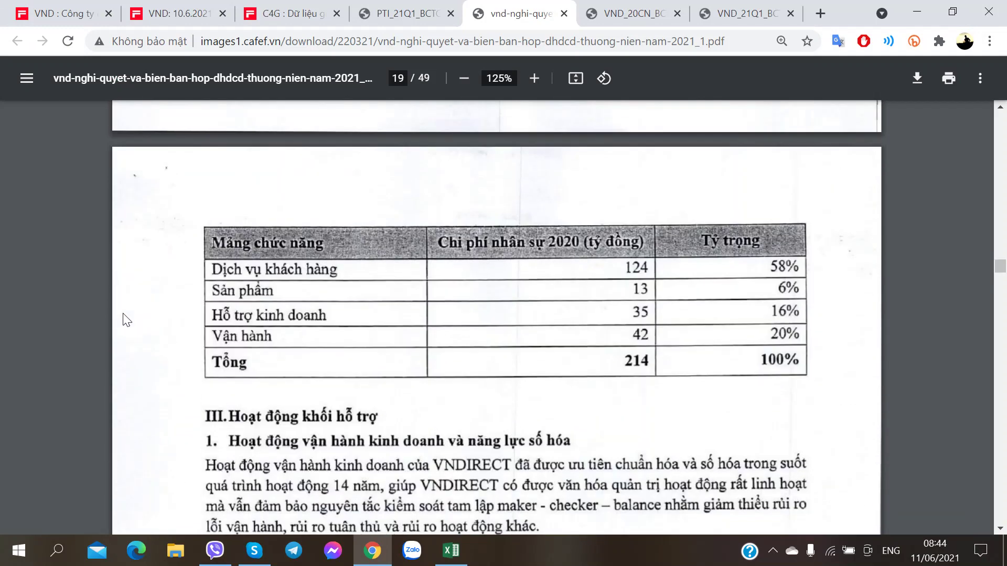
{"action": "scroll", "coordinate": [119, 321], "scroll_direction": "down", "scroll_amount": 3}
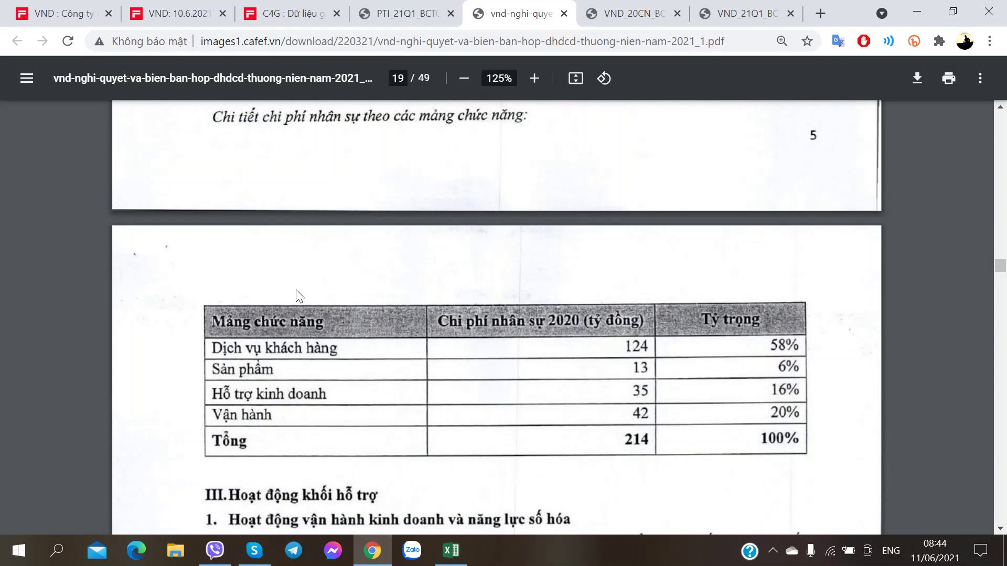
{"action": "scroll", "coordinate": [293, 292], "scroll_direction": "down", "scroll_amount": 2}
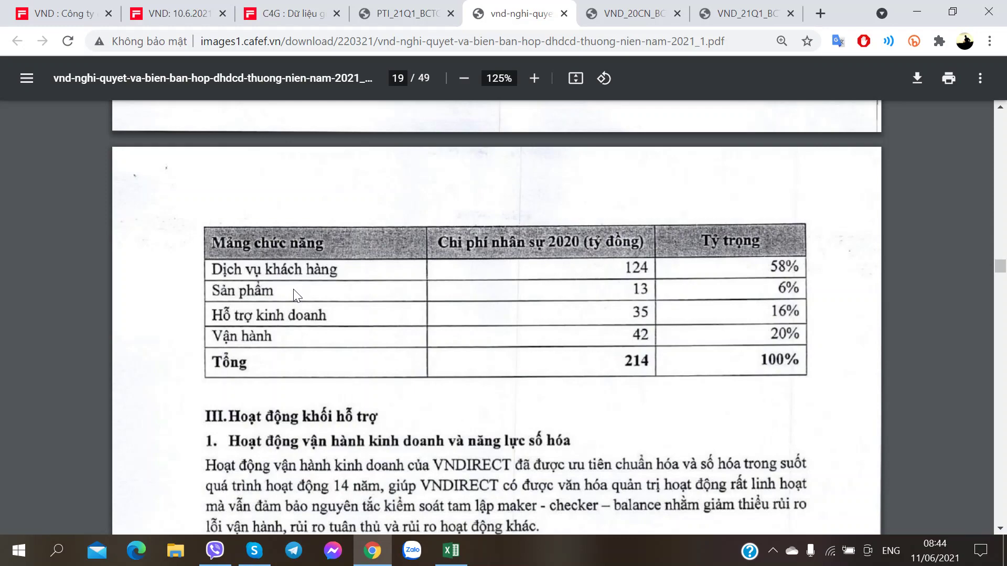
{"action": "scroll", "coordinate": [294, 289], "scroll_direction": "up", "scroll_amount": 6}
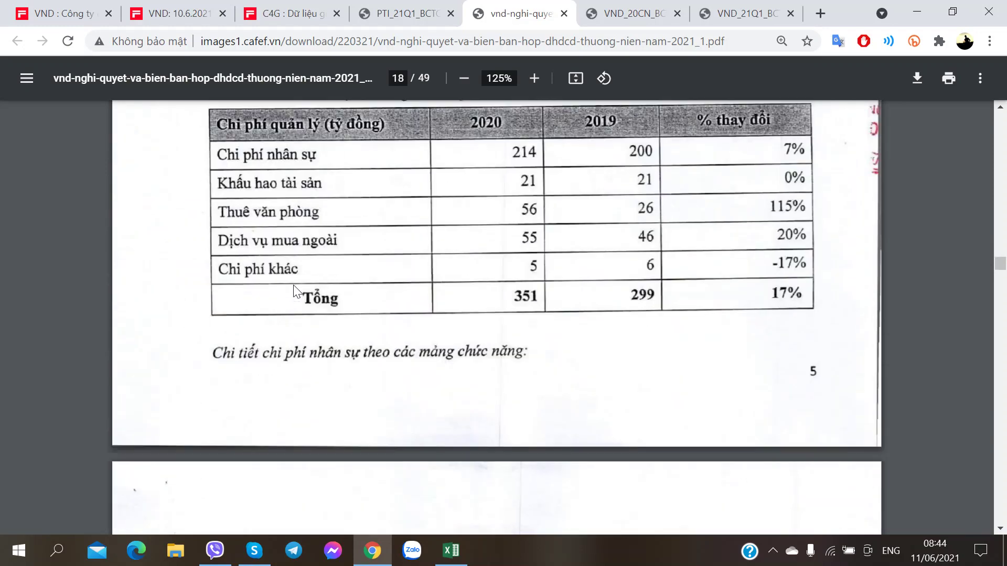
{"action": "scroll", "coordinate": [293, 288], "scroll_direction": "down", "scroll_amount": 6}
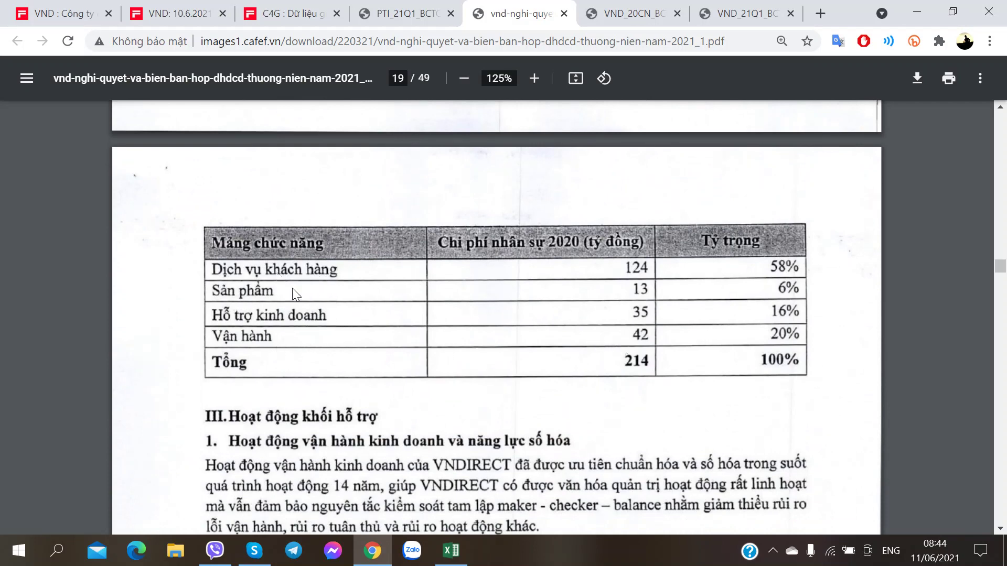
{"action": "key", "text": "alt+Tab"}
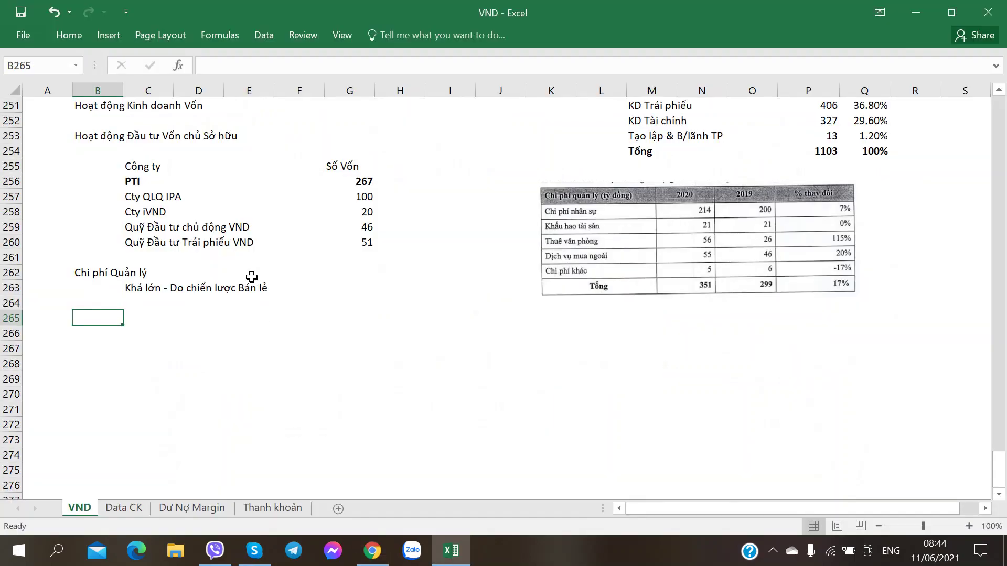
{"action": "key", "text": "alt+Tab"}
{"action": "scroll", "coordinate": [252, 278], "scroll_direction": "up", "scroll_amount": 1}
{"action": "scroll", "coordinate": [252, 278], "scroll_direction": "up", "scroll_amount": 6}
{"action": "scroll", "coordinate": [252, 278], "scroll_direction": "down", "scroll_amount": 4}
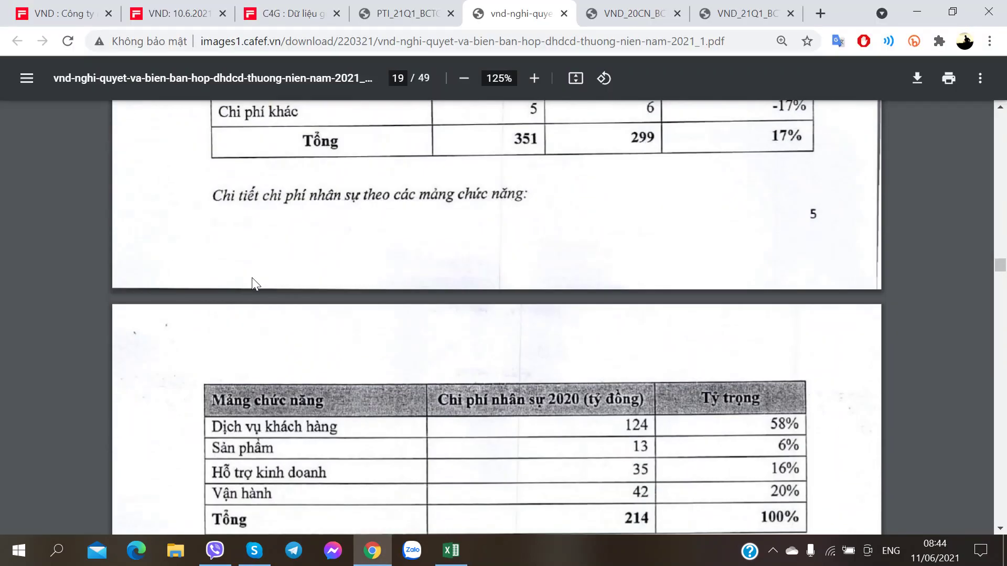
{"action": "key", "text": "alt+Tab"}
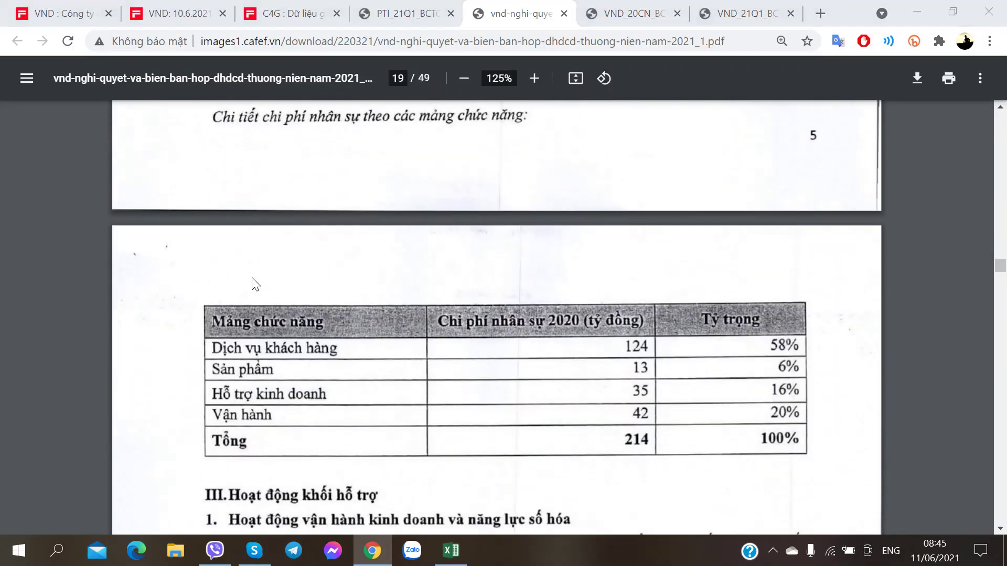
Copy a screen capture of the "Chi phí nhân sự 2020" table on page 19 of the report.
{"action": "key", "text": "alt+Tab"}
{"action": "scroll", "coordinate": [204, 288], "scroll_direction": "down", "scroll_amount": 1}
{"action": "scroll", "coordinate": [203, 289], "scroll_direction": "down", "scroll_amount": 3}
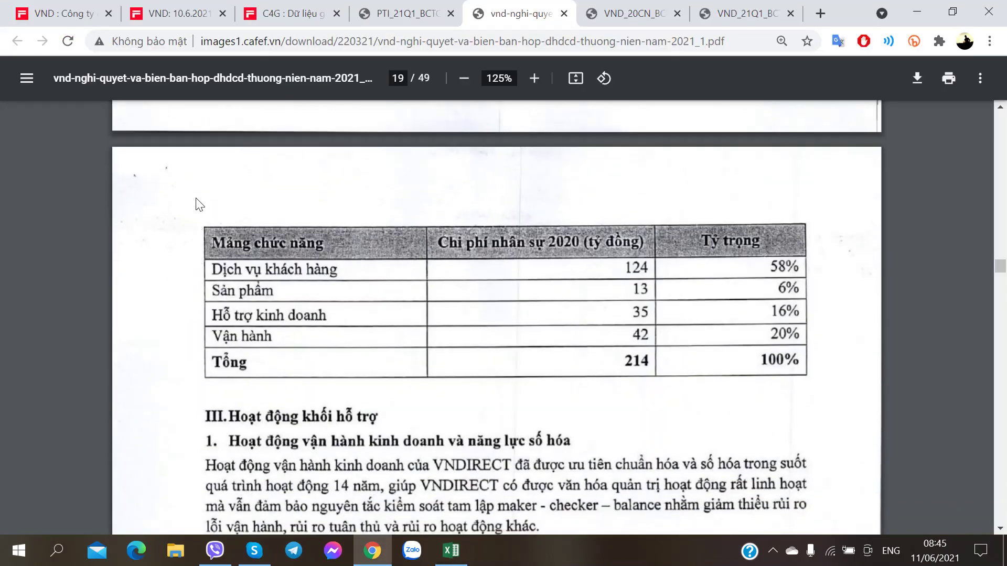
{"action": "key", "text": "ctrl+alt+s"}
{"action": "left_click_drag", "start_coordinate": [192, 216], "coordinate": [818, 384]}
{"action": "left_click", "coordinate": [796, 406]}
Switch to Excel, paste the staff cost capture, shrink it and move it below the management cost picture.
{"action": "key", "text": "alt+Tab"}
{"action": "scroll", "coordinate": [650, 385], "scroll_direction": "down", "scroll_amount": 1}
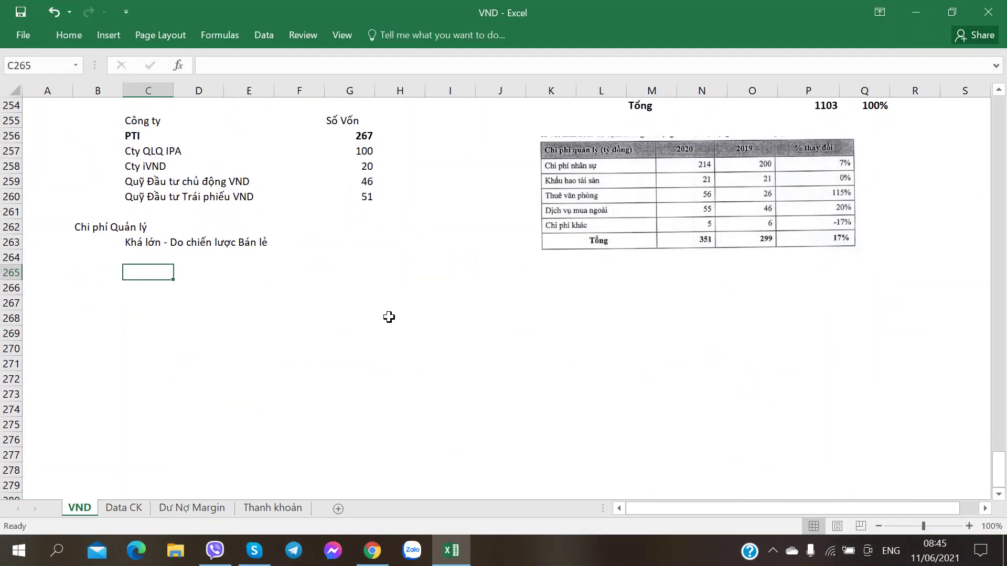
{"action": "key", "text": "ctrl+v"}
{"action": "left_click_drag", "start_coordinate": [192, 246], "coordinate": [401, 277]}
{"action": "left_click_drag", "start_coordinate": [556, 298], "coordinate": [674, 305]}
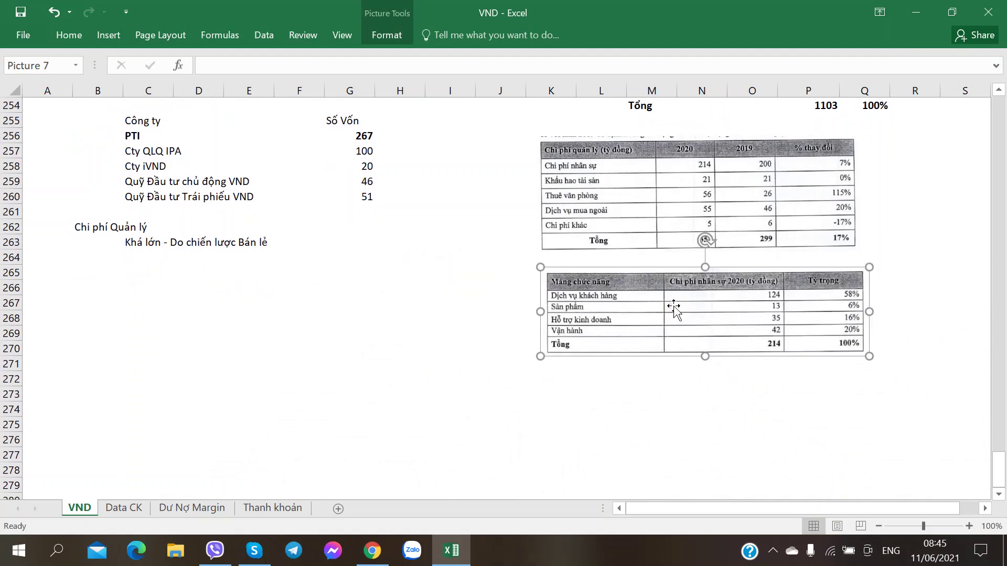
{"action": "left_click", "coordinate": [132, 274]}
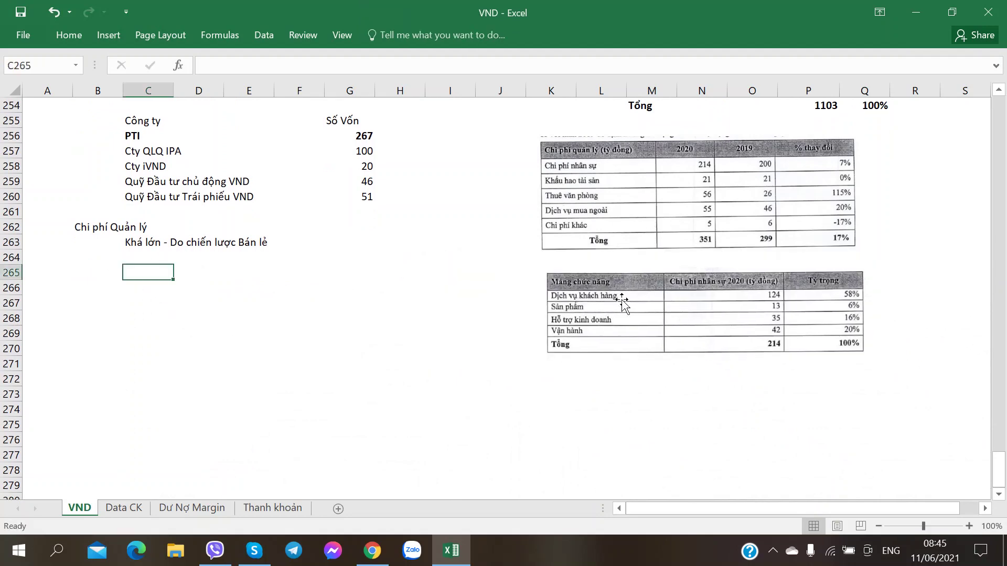
Reposition the staff cost picture so it sits closely under the management cost picture, lined up with its left edge.
{"action": "left_click_drag", "start_coordinate": [621, 295], "coordinate": [613, 317]}
{"action": "left_click", "coordinate": [558, 272]}
{"action": "key", "text": "alt+Tab"}
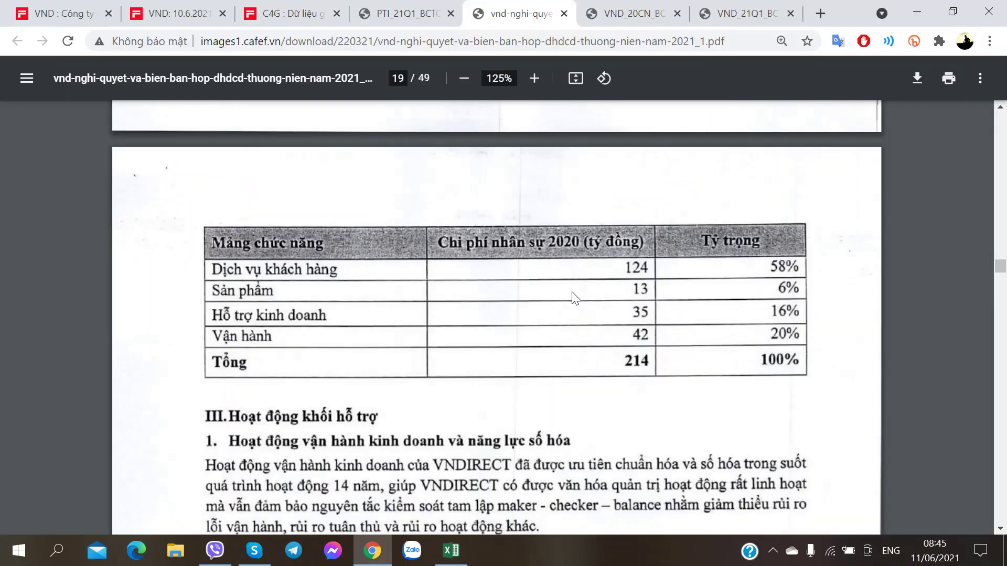
{"action": "key", "text": "alt+Tab"}
{"action": "left_click_drag", "start_coordinate": [612, 334], "coordinate": [607, 304]}
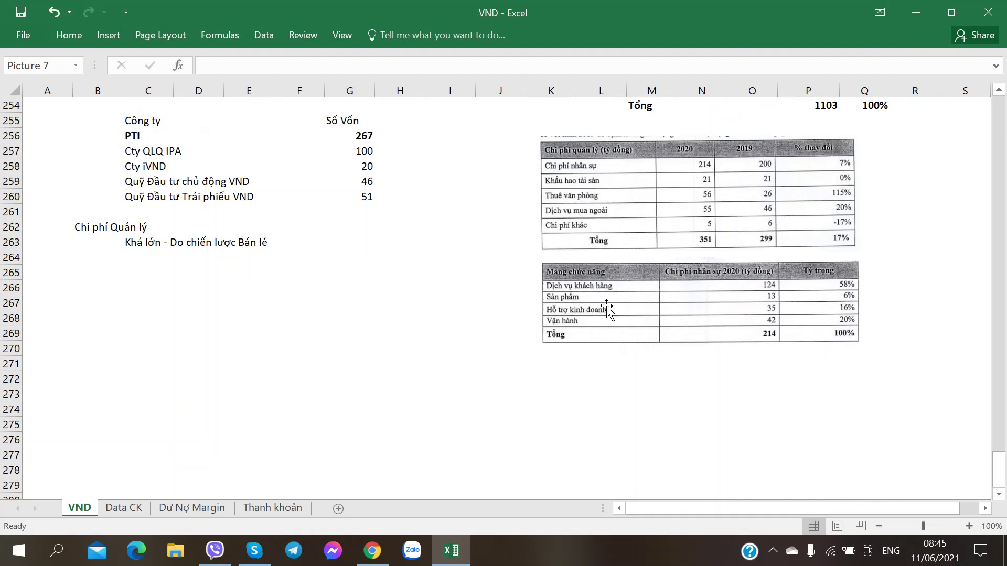
Check the staff cost table's caption in the Chrome report and return to Excel to move the staff cost picture down, leaving room for a heading.
{"action": "key", "text": "alt+Tab"}
{"action": "scroll", "coordinate": [207, 254], "scroll_direction": "up", "scroll_amount": 4}
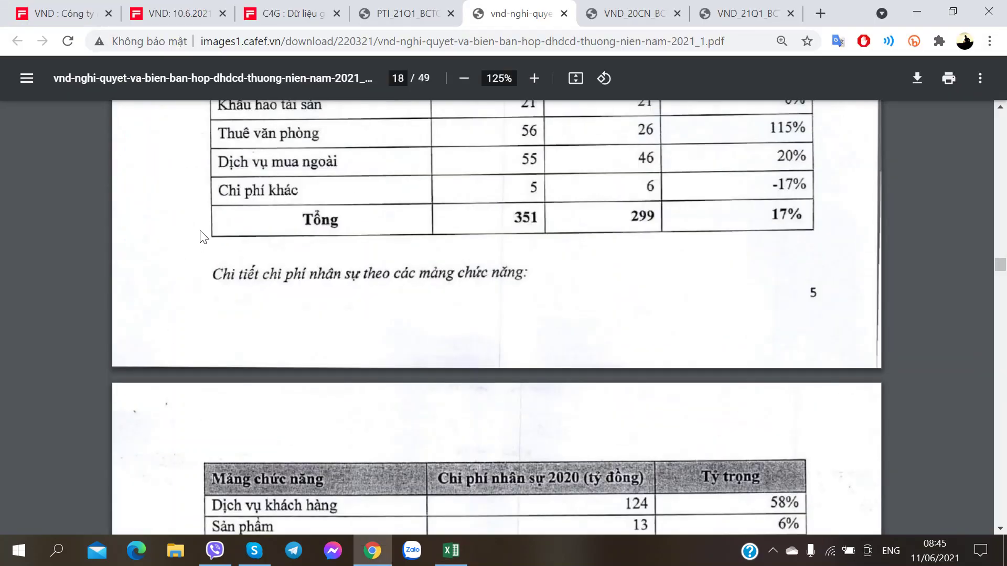
{"action": "scroll", "coordinate": [204, 237], "scroll_direction": "down", "scroll_amount": 4}
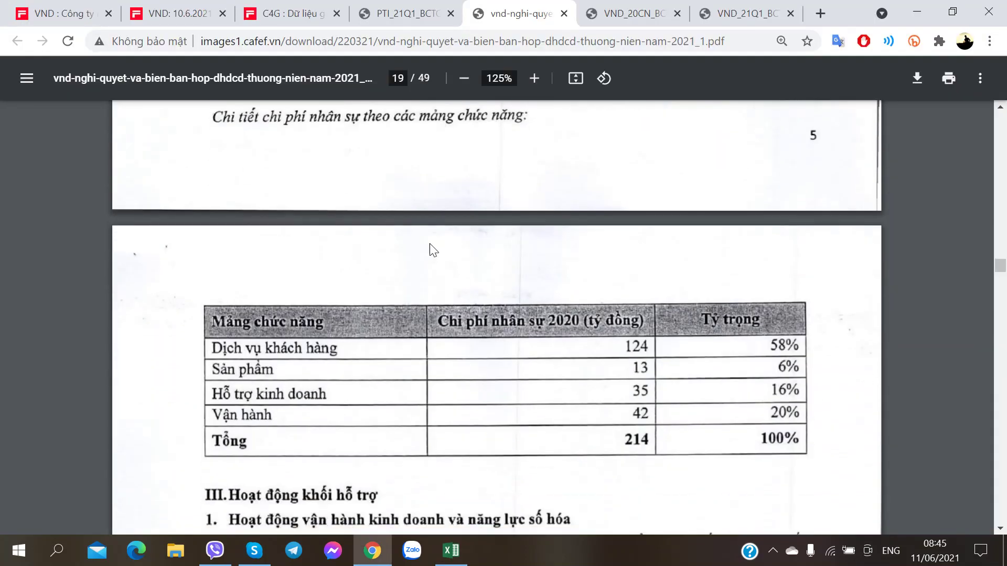
{"action": "key", "text": "alt+Tab"}
{"action": "left_click_drag", "start_coordinate": [586, 281], "coordinate": [583, 303]}
Enter the heading "Chi phí Nhân sự theo Chức năng" in cell L265, between the management cost and staff cost pictures.
{"action": "left_click", "coordinate": [544, 261]}
{"action": "left_click", "coordinate": [569, 272]}
{"action": "left_click", "coordinate": [587, 271]}
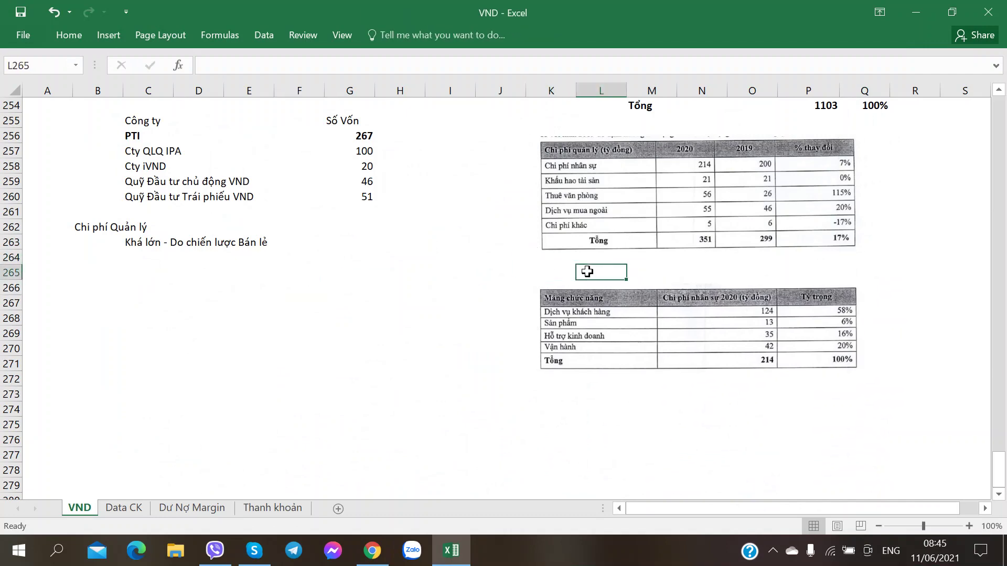
{"action": "type", "text": "Chi phí Nha"}
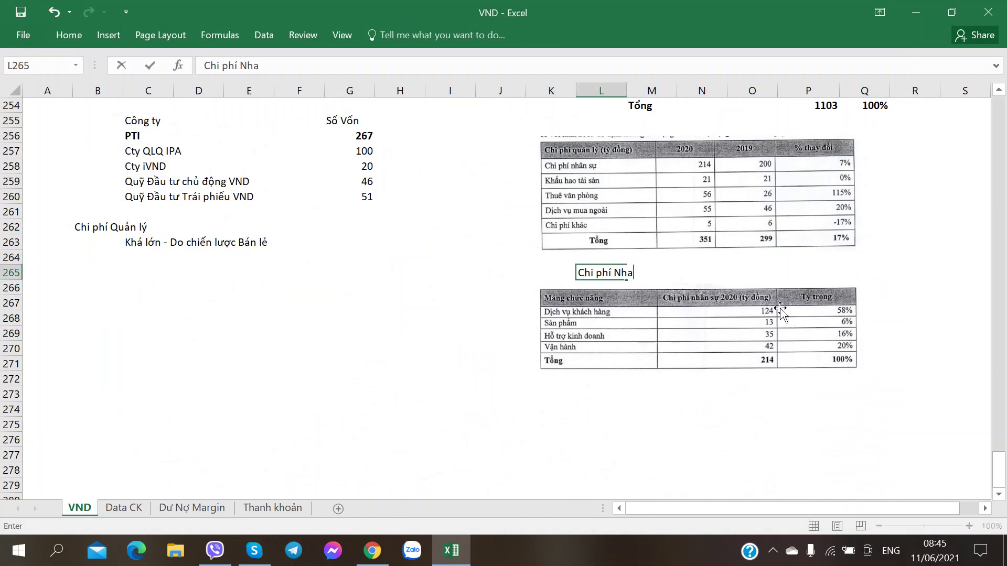
{"action": "type", "text": "n sư the"}
{"action": "key", "text": "BackSpace"}
{"action": "key", "text": "BackSpace"}
{"action": "key", "text": "BackSpace"}
{"action": "type", "text": "heo Chức năng"}
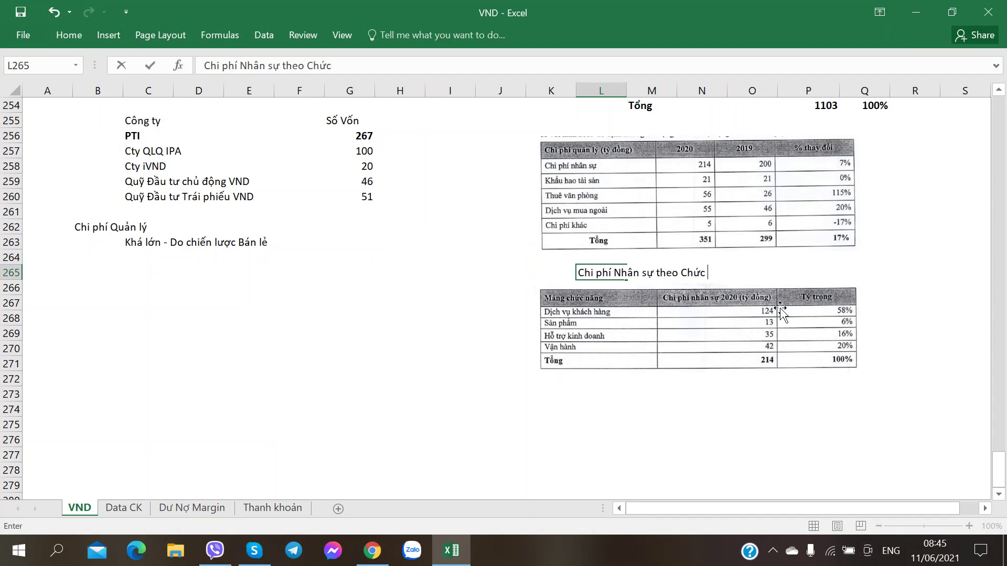
{"action": "key", "text": "Return"}
{"action": "left_click", "coordinate": [133, 275]}
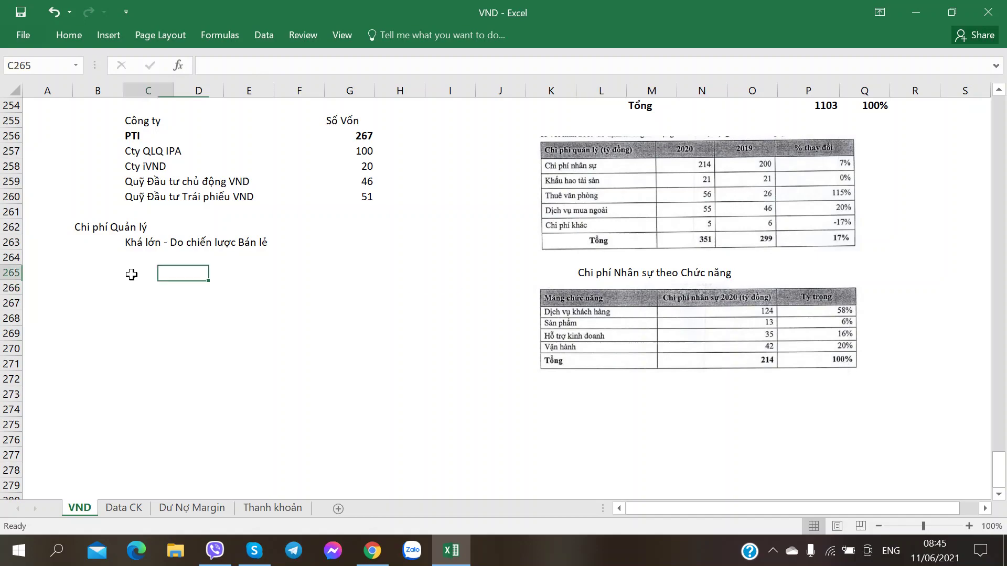
Switch to Chrome and read the report's section III on support operations, risk management and technology, up to the 2021 business plan on page 20.
{"action": "key", "text": "alt+Tab"}
{"action": "scroll", "coordinate": [139, 270], "scroll_direction": "down", "scroll_amount": 3}
{"action": "scroll", "coordinate": [139, 270], "scroll_direction": "down", "scroll_amount": 3}
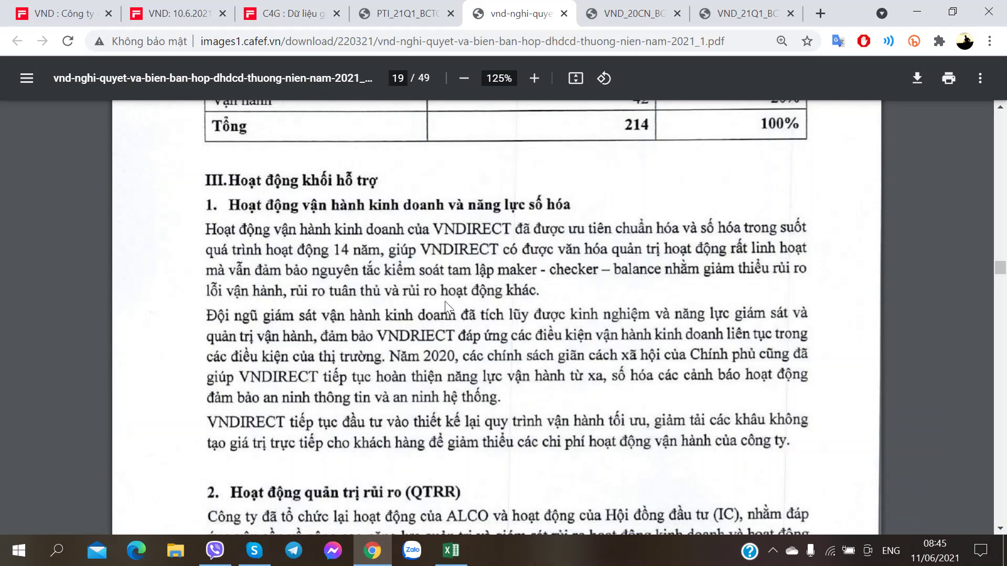
{"action": "scroll", "coordinate": [374, 369], "scroll_direction": "down", "scroll_amount": 2}
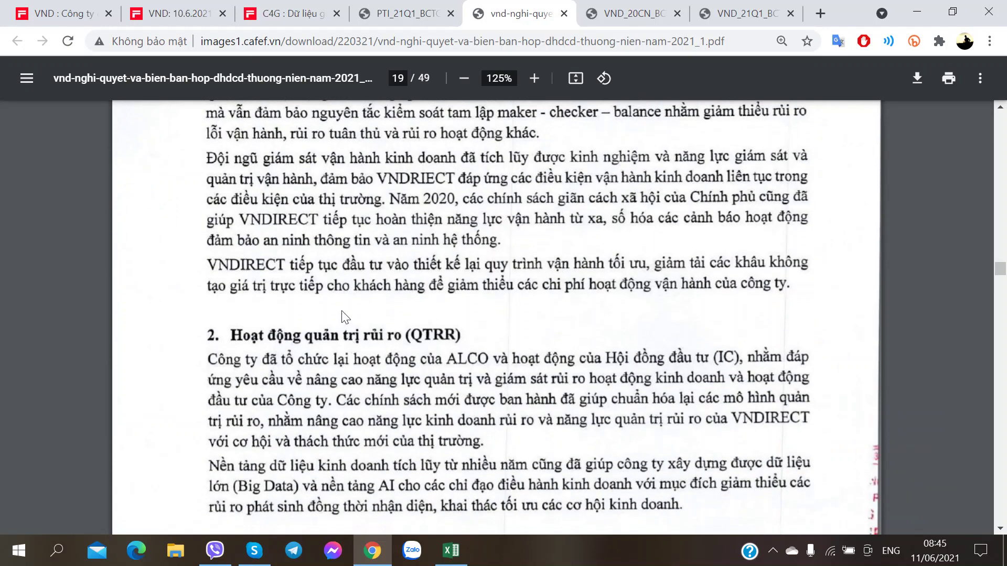
{"action": "scroll", "coordinate": [362, 268], "scroll_direction": "down", "scroll_amount": 4}
{"action": "scroll", "coordinate": [400, 282], "scroll_direction": "down", "scroll_amount": 4}
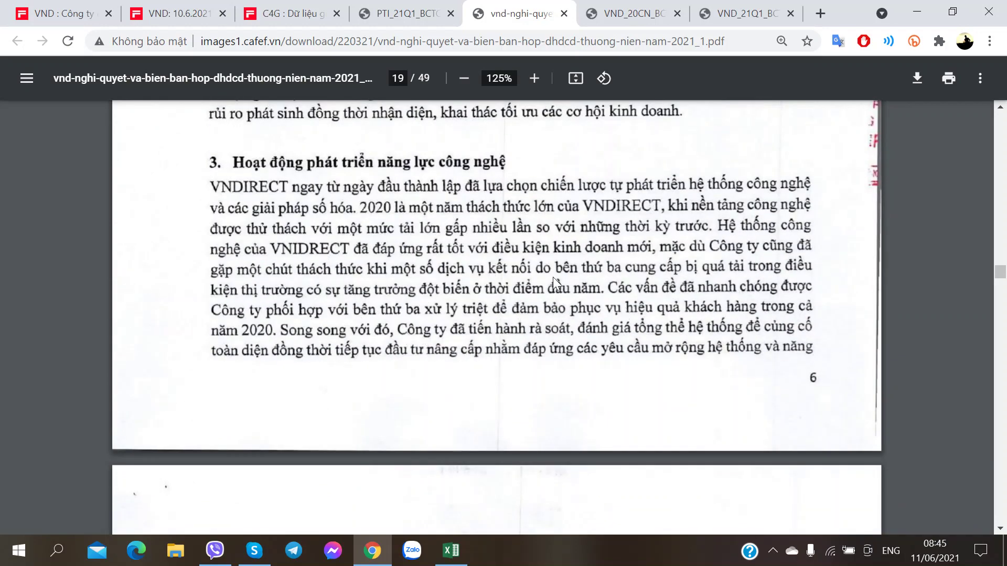
{"action": "scroll", "coordinate": [493, 354], "scroll_direction": "down", "scroll_amount": 6}
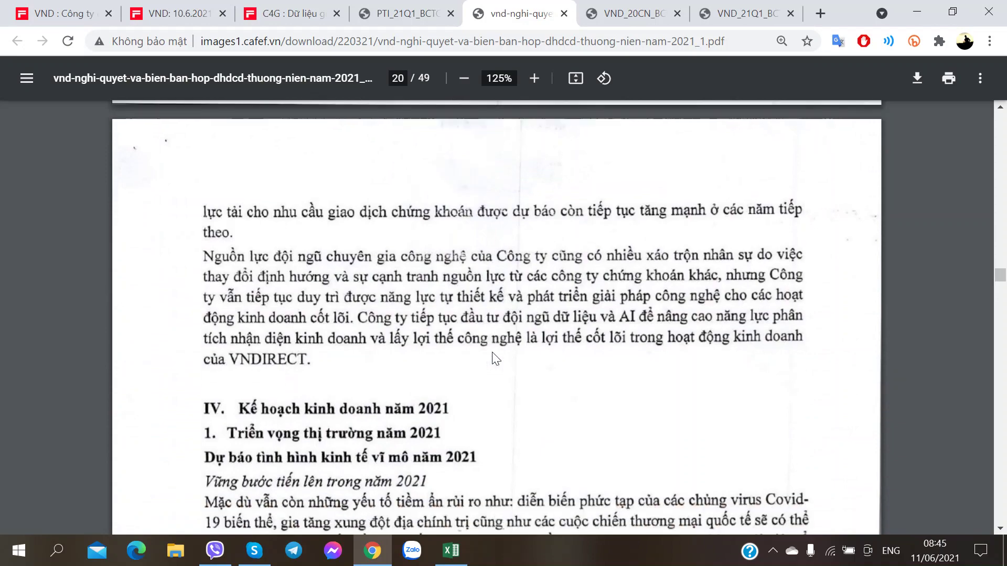
{"action": "scroll", "coordinate": [496, 359], "scroll_direction": "down", "scroll_amount": 4}
Switch to Excel and enter the section heading "Kế hoạch Kinh doanh 2021" in cell B266 below the management cost notes.
{"action": "key", "text": "alt+Tab"}
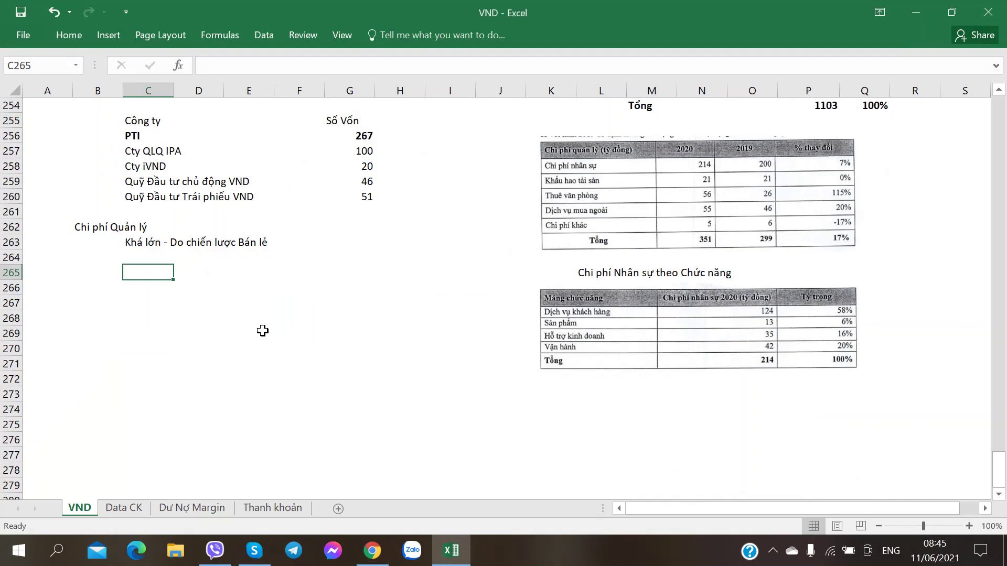
{"action": "left_click", "coordinate": [99, 288]}
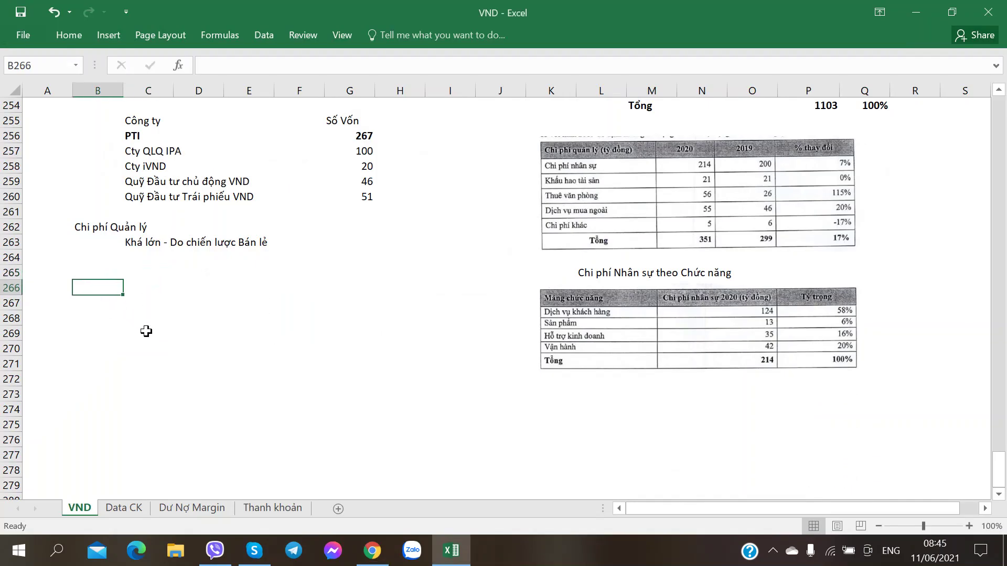
{"action": "type", "text": "Kế hoạch D"}
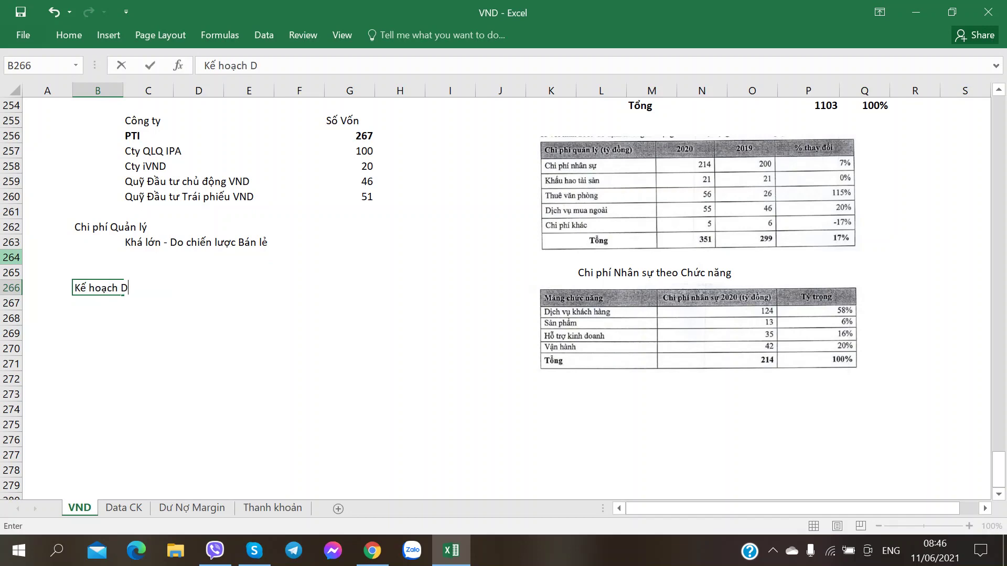
{"action": "key", "text": "BackSpace"}
{"action": "type", "text": "Kinh doanh 2021"}
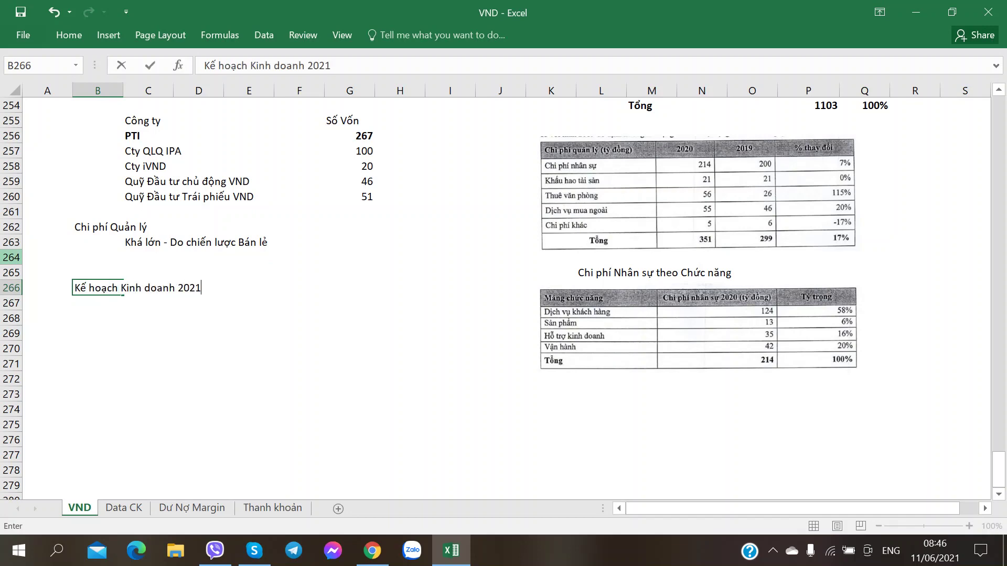
{"action": "key", "text": "Return"}
Switch to Chrome and read the 2021 macroeconomic forecast in section IV on page 20 of the report.
{"action": "key", "text": "alt+Tab"}
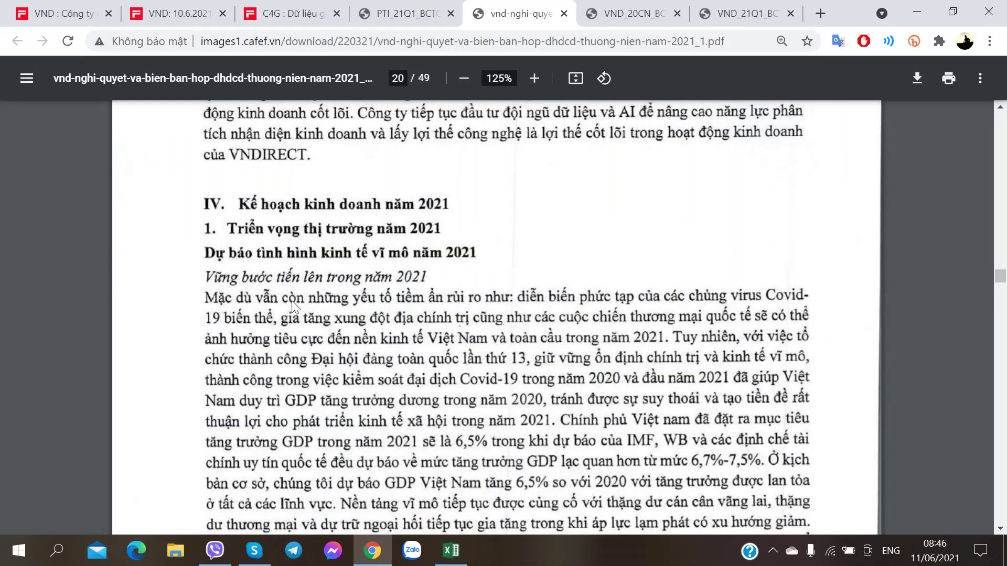
{"action": "scroll", "coordinate": [367, 333], "scroll_direction": "down", "scroll_amount": 2}
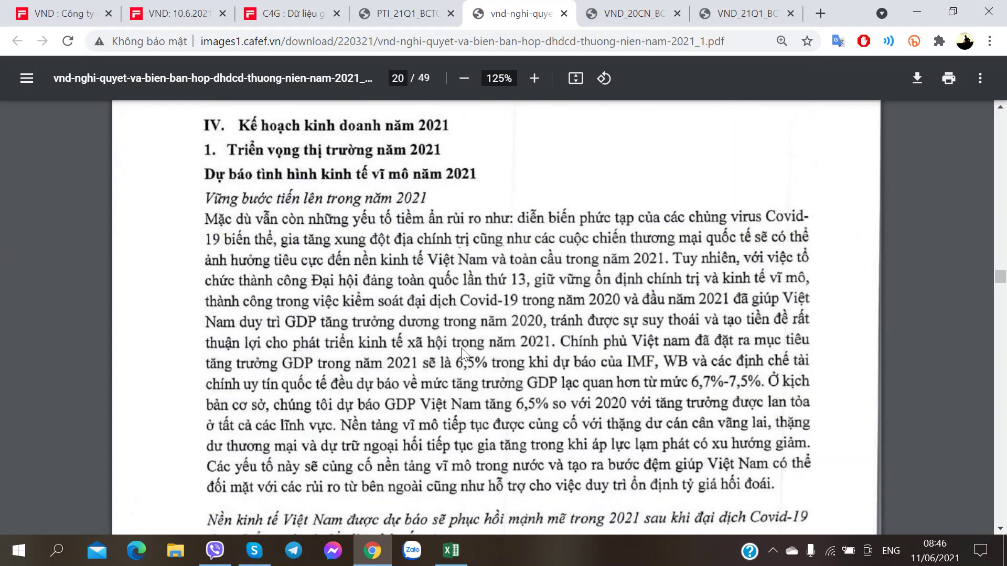
{"action": "scroll", "coordinate": [462, 353], "scroll_direction": "down", "scroll_amount": 4}
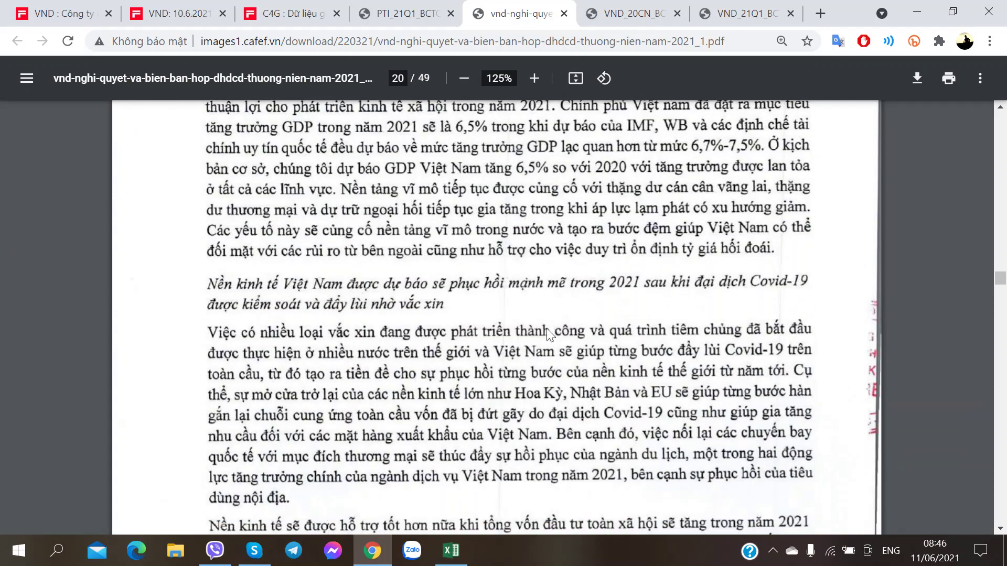
{"action": "scroll", "coordinate": [287, 340], "scroll_direction": "down", "scroll_amount": 1}
{"action": "scroll", "coordinate": [360, 330], "scroll_direction": "down", "scroll_amount": 2}
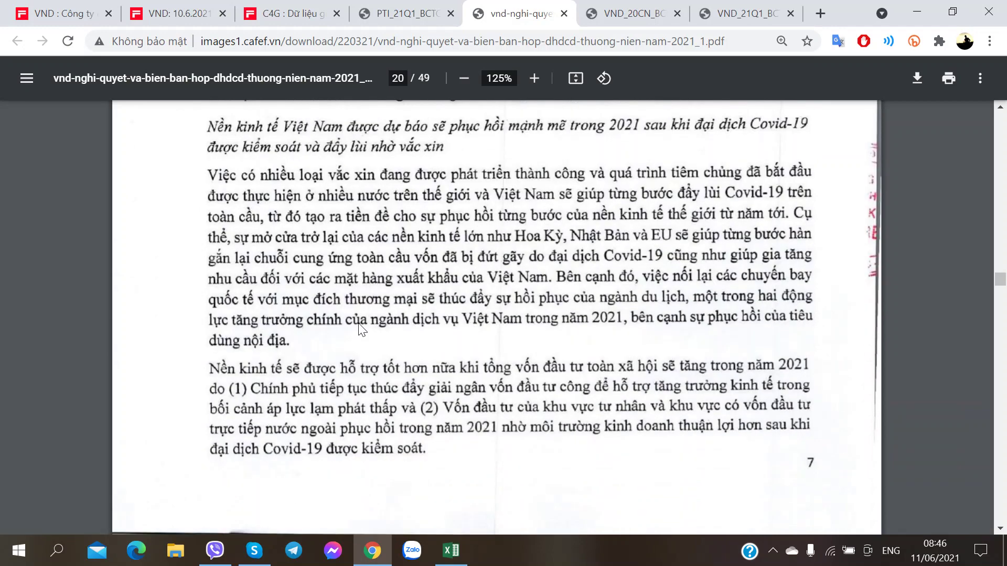
{"action": "scroll", "coordinate": [476, 310], "scroll_direction": "down", "scroll_amount": 2}
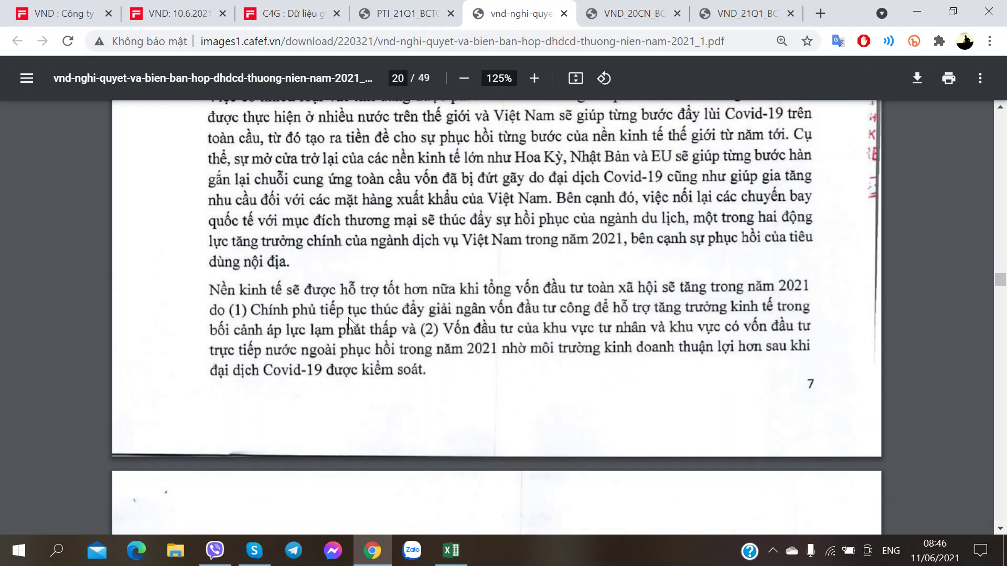
{"action": "scroll", "coordinate": [544, 325], "scroll_direction": "down", "scroll_amount": 7}
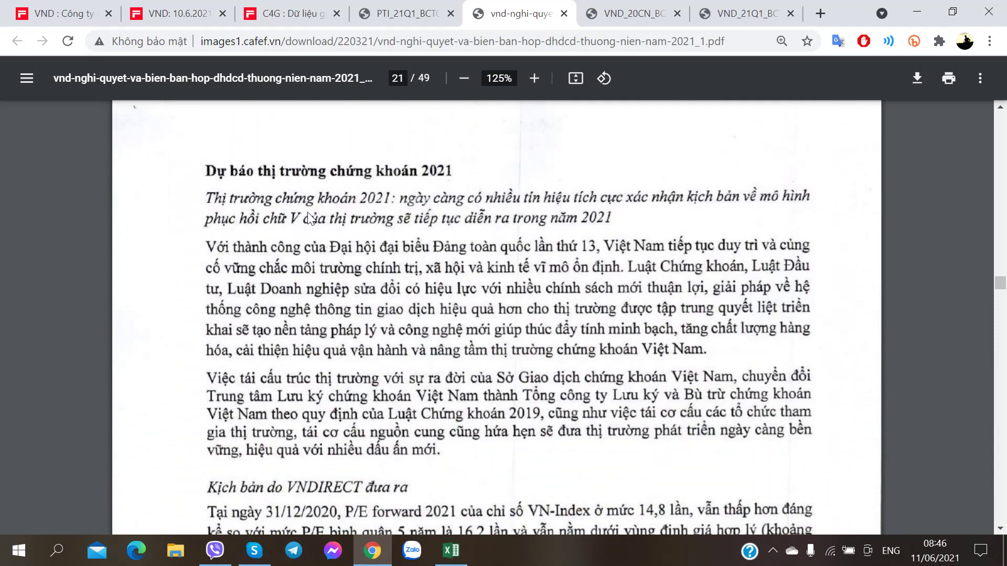
{"action": "scroll", "coordinate": [307, 212], "scroll_direction": "up", "scroll_amount": 10}
{"action": "scroll", "coordinate": [299, 206], "scroll_direction": "up", "scroll_amount": 8}
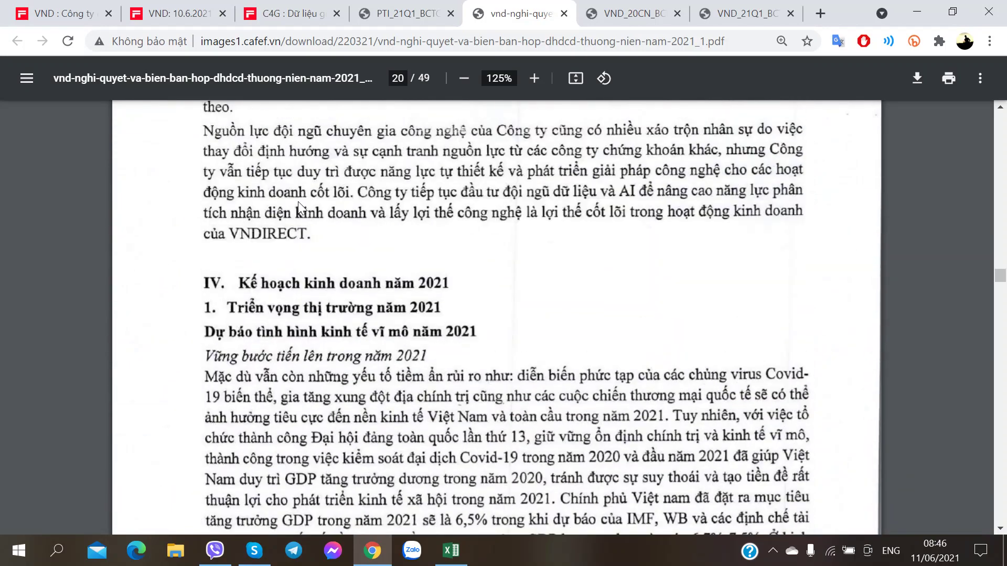
Read the 2021 stock market forecast and VNDIRECT's VN-Index scenario on page 21 of the report.
{"action": "scroll", "coordinate": [299, 206], "scroll_direction": "down", "scroll_amount": 2}
{"action": "scroll", "coordinate": [298, 206], "scroll_direction": "down", "scroll_amount": 15}
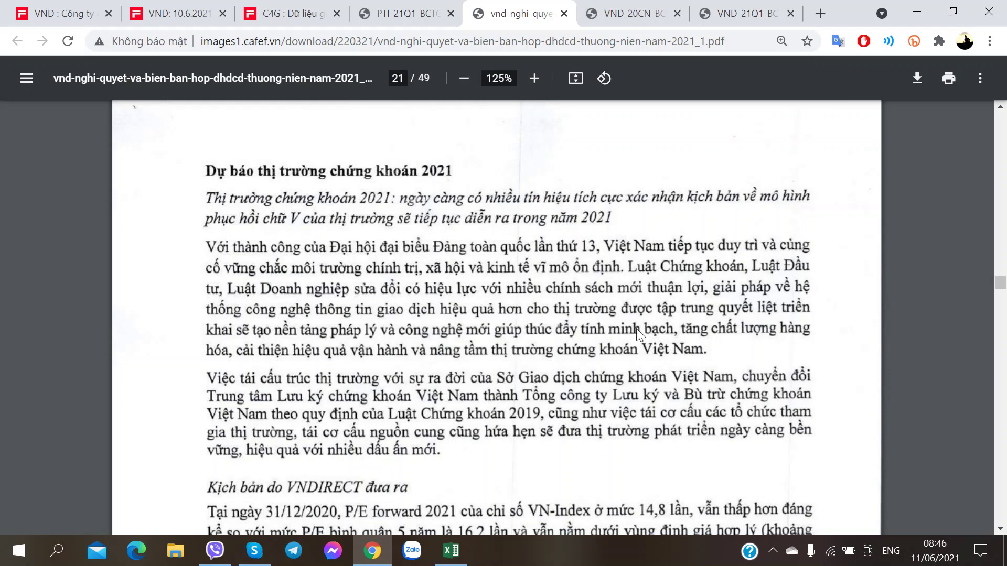
{"action": "scroll", "coordinate": [401, 378], "scroll_direction": "down", "scroll_amount": 5}
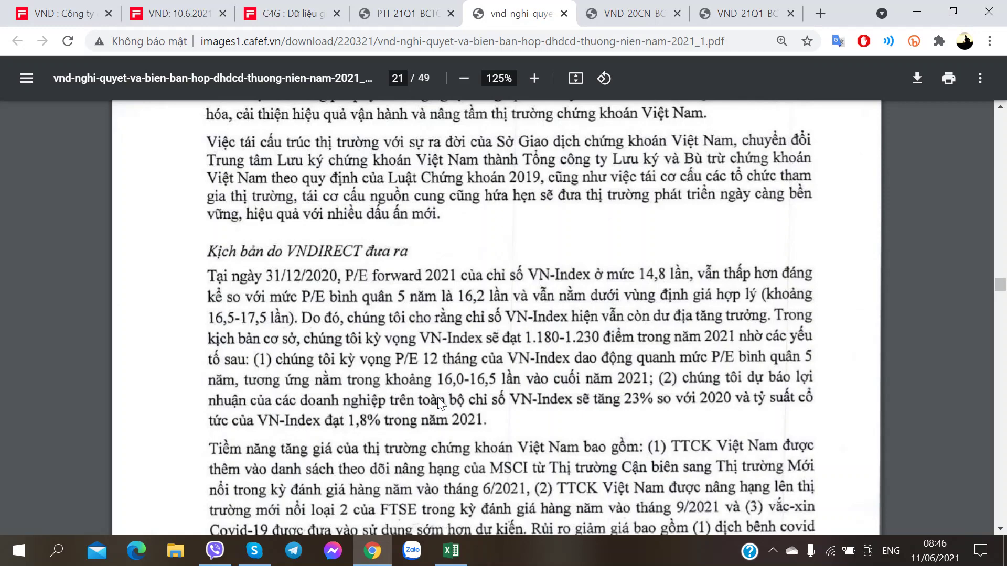
{"action": "scroll", "coordinate": [437, 398], "scroll_direction": "down", "scroll_amount": 1}
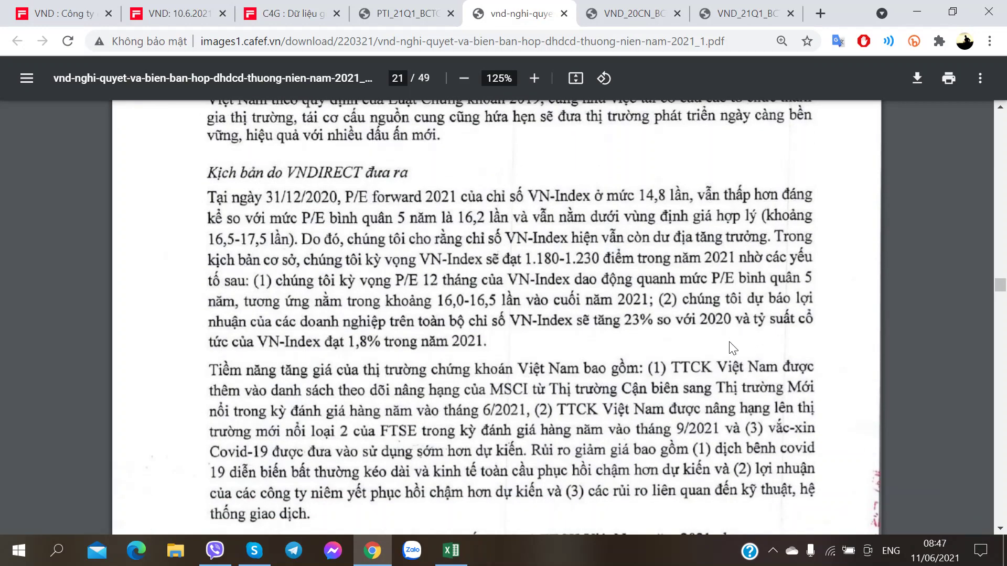
{"action": "key", "text": "alt+Tab"}
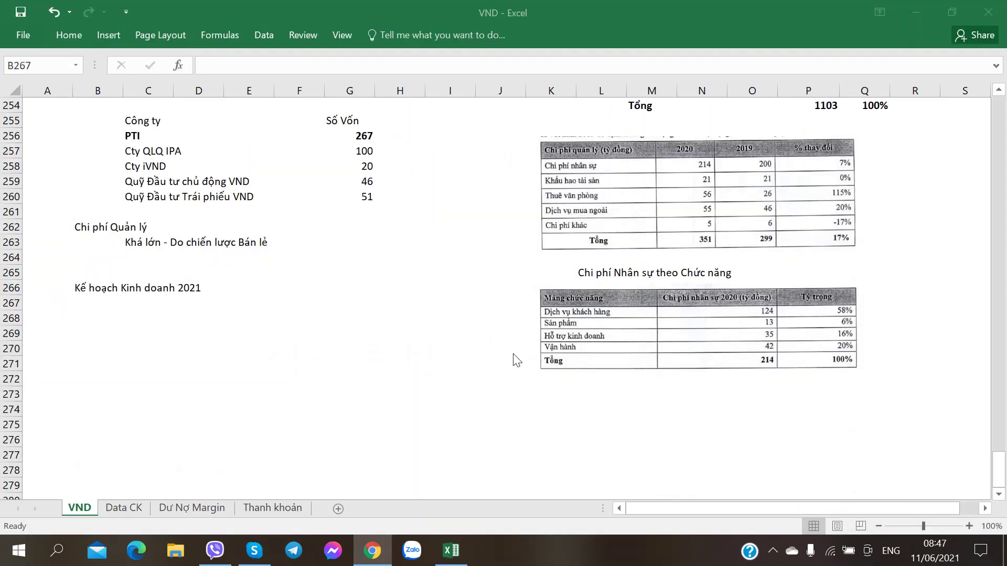
{"action": "key", "text": "Right"}
{"action": "left_click", "coordinate": [649, 367]}
{"action": "key", "text": "alt+Tab"}
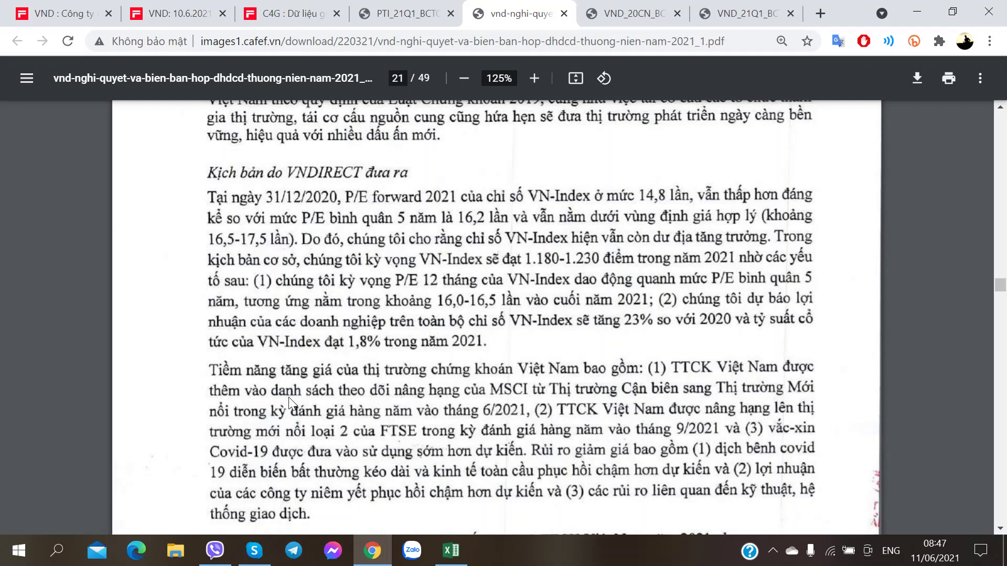
Read the upside and downside factors and the table of three 2021 forecast scenarios on pages 21 and 22 of the report.
{"action": "scroll", "coordinate": [289, 402], "scroll_direction": "down", "scroll_amount": 2}
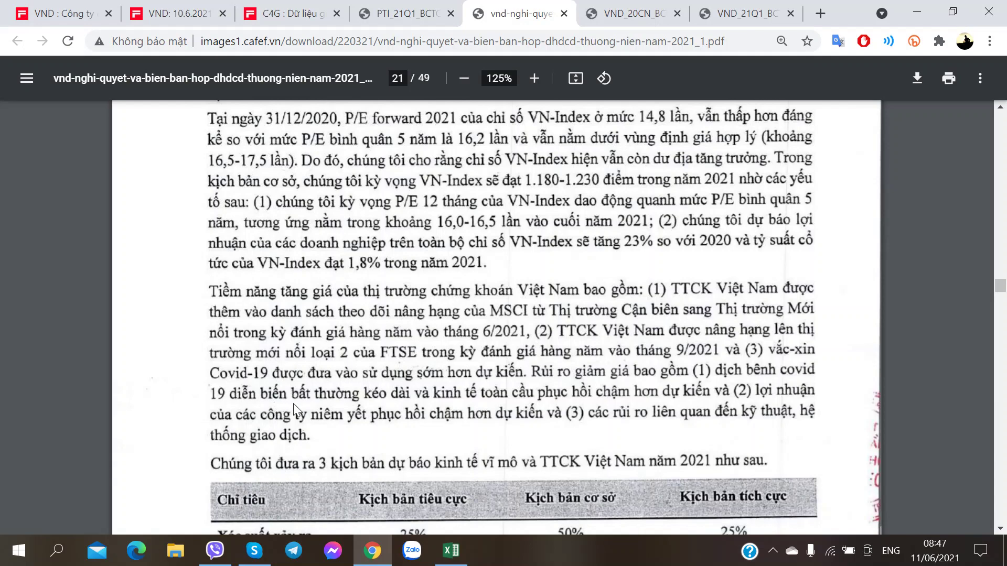
{"action": "scroll", "coordinate": [294, 404], "scroll_direction": "down", "scroll_amount": 5}
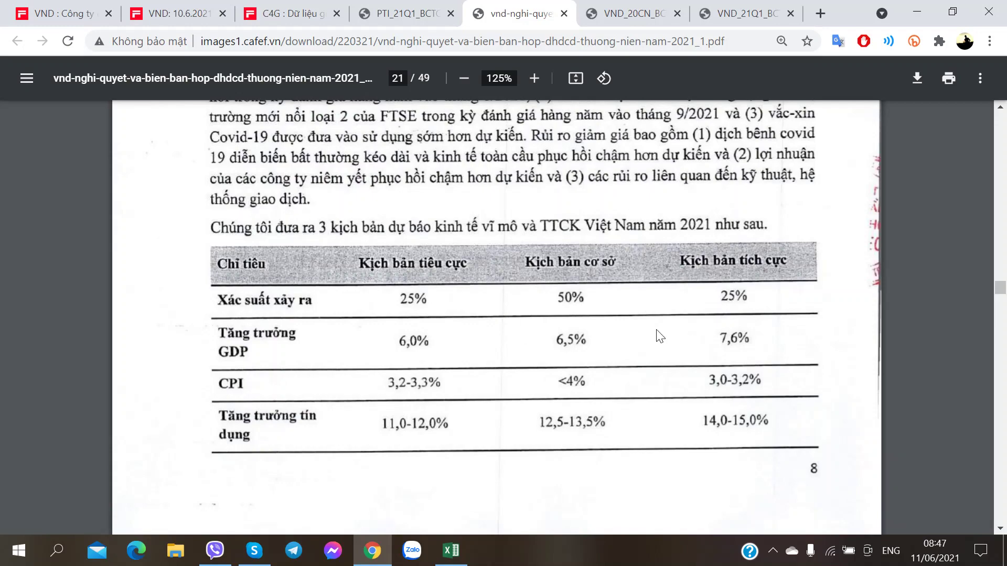
{"action": "scroll", "coordinate": [629, 346], "scroll_direction": "down", "scroll_amount": 2}
{"action": "scroll", "coordinate": [566, 372], "scroll_direction": "down", "scroll_amount": 9}
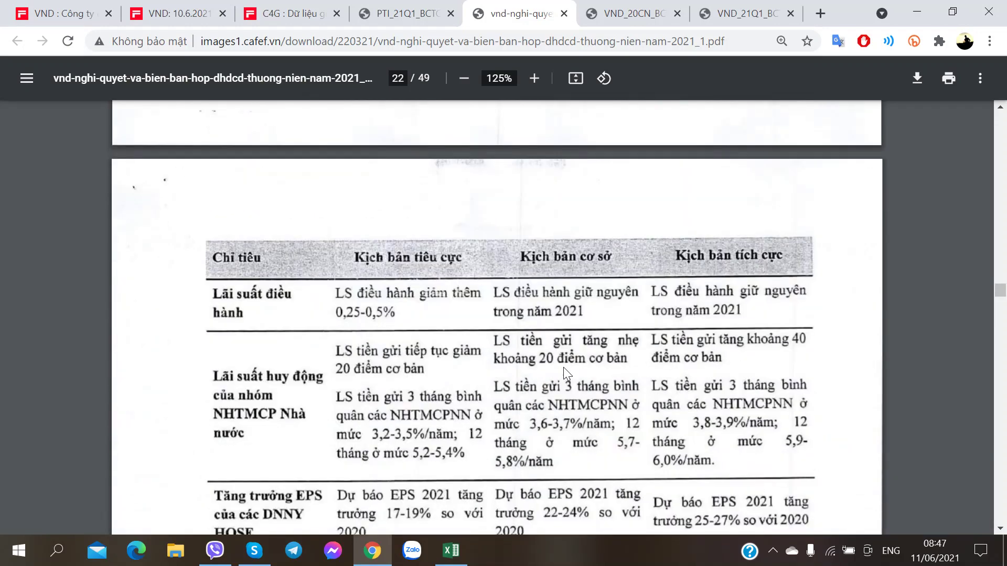
{"action": "scroll", "coordinate": [566, 372], "scroll_direction": "up", "scroll_amount": 9}
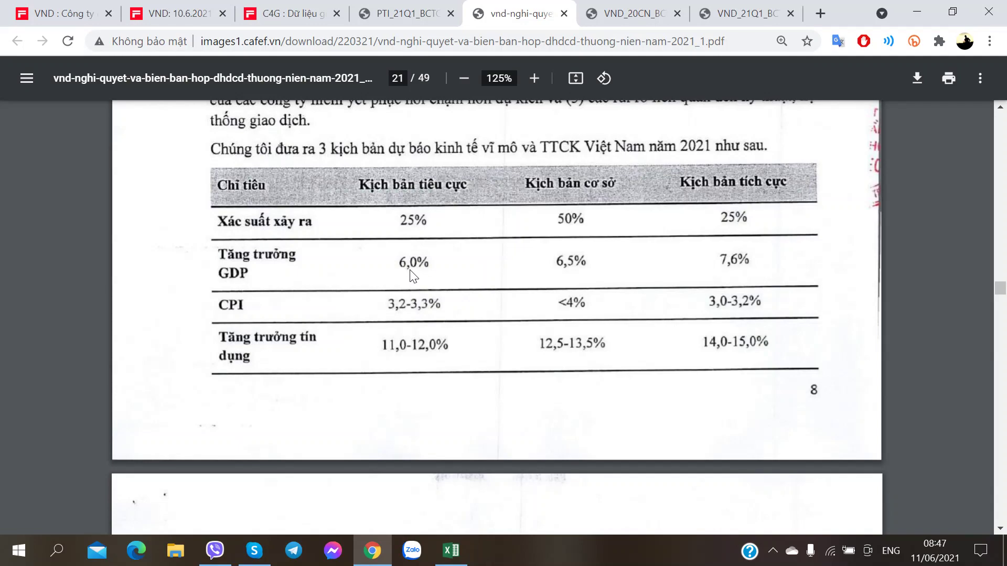
{"action": "scroll", "coordinate": [397, 288], "scroll_direction": "down", "scroll_amount": 6}
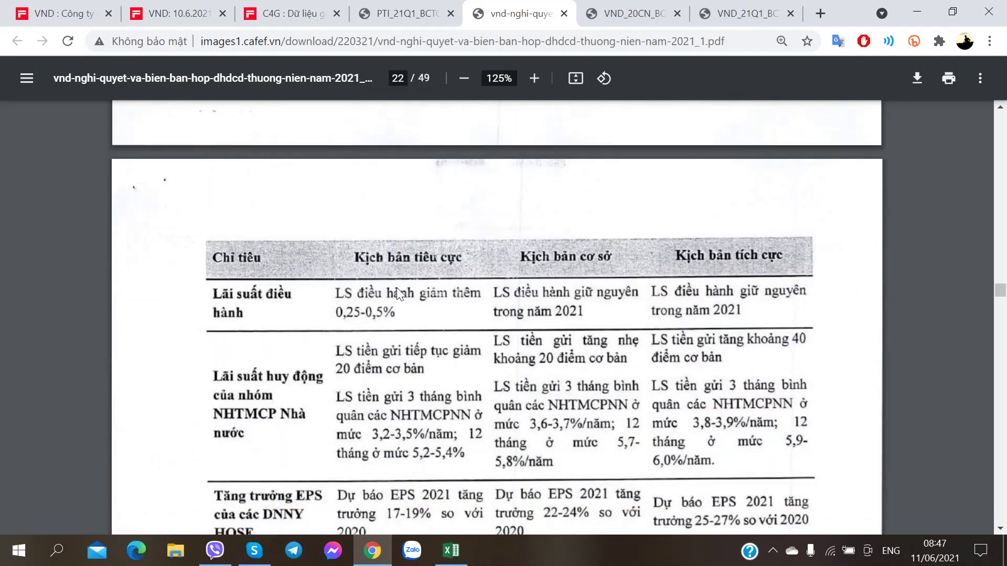
{"action": "scroll", "coordinate": [397, 288], "scroll_direction": "down", "scroll_amount": 4}
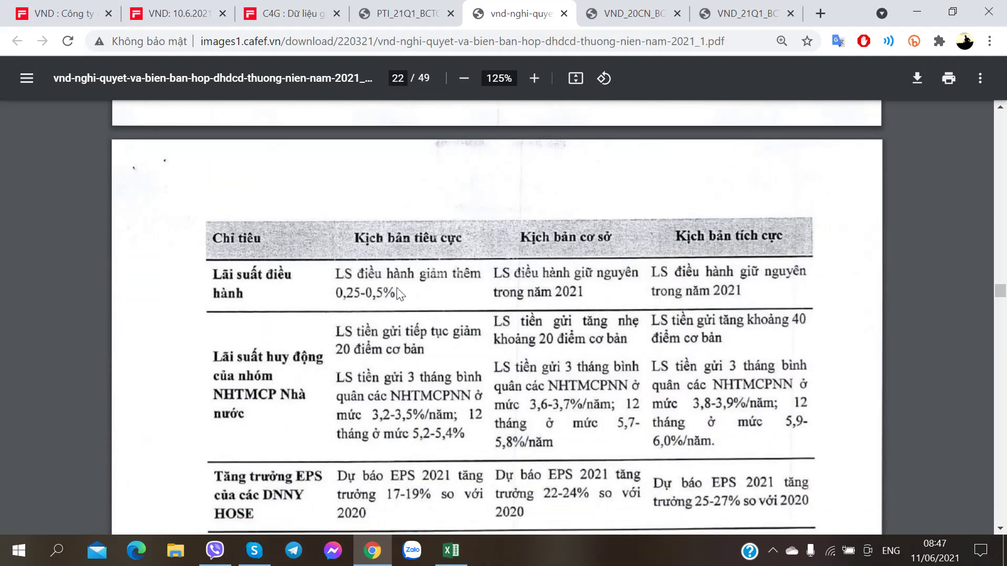
{"action": "scroll", "coordinate": [406, 273], "scroll_direction": "up", "scroll_amount": 3}
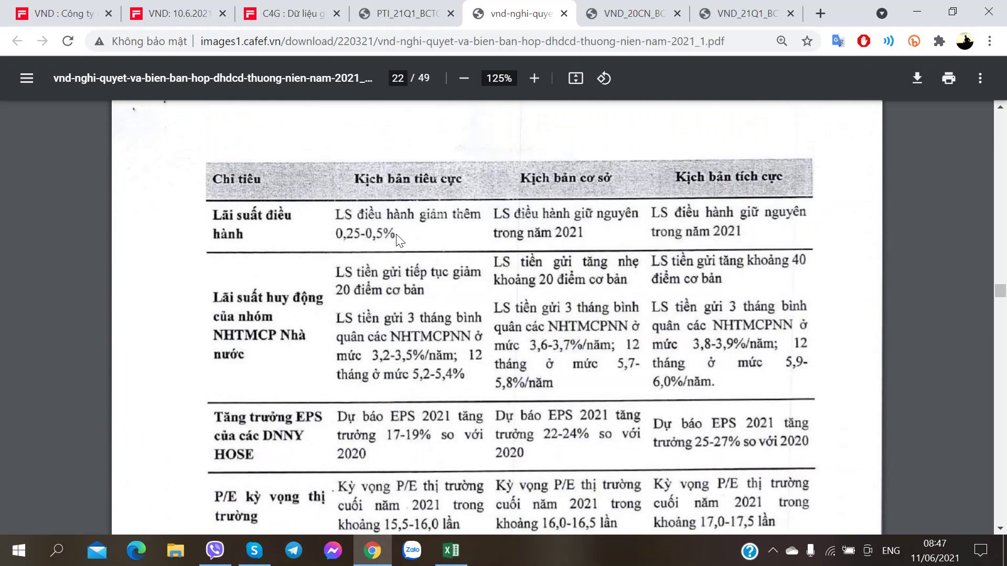
{"action": "scroll", "coordinate": [397, 239], "scroll_direction": "down", "scroll_amount": 2}
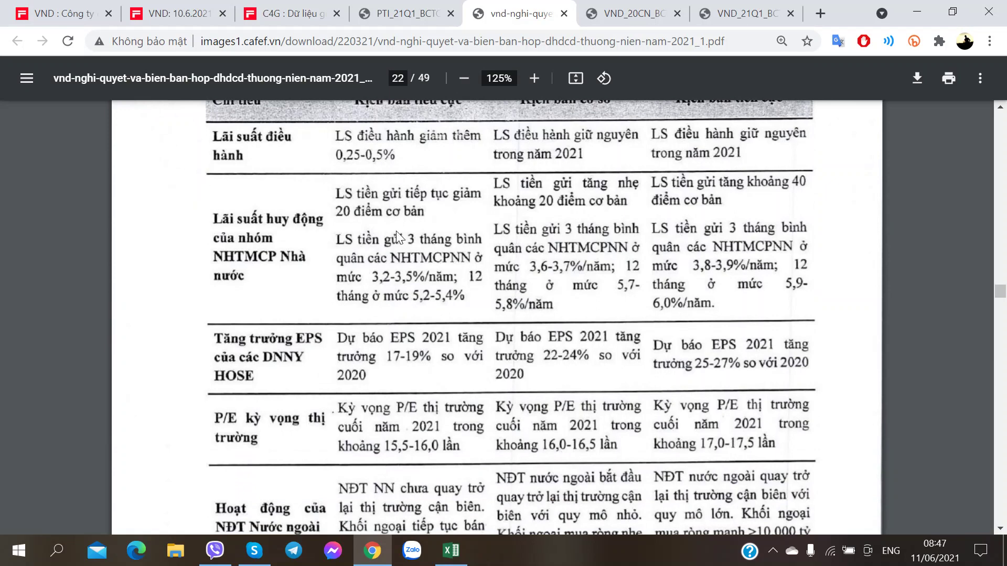
{"action": "scroll", "coordinate": [398, 232], "scroll_direction": "down", "scroll_amount": 2}
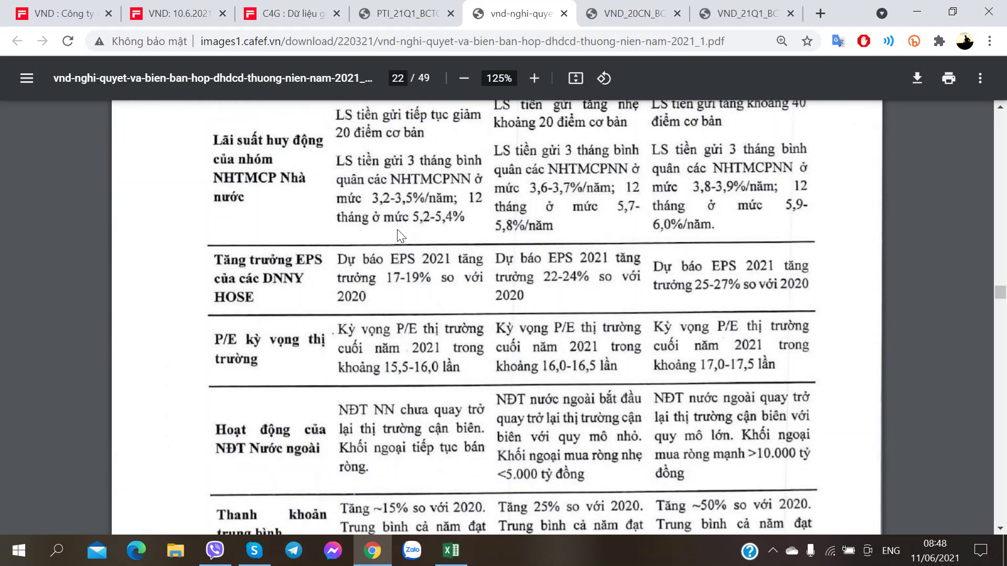
Read the liquidity and VN-Index forecasts and the 2021 pre-tax profit targets for each scenario on page 22.
{"action": "scroll", "coordinate": [398, 231], "scroll_direction": "down", "scroll_amount": 10}
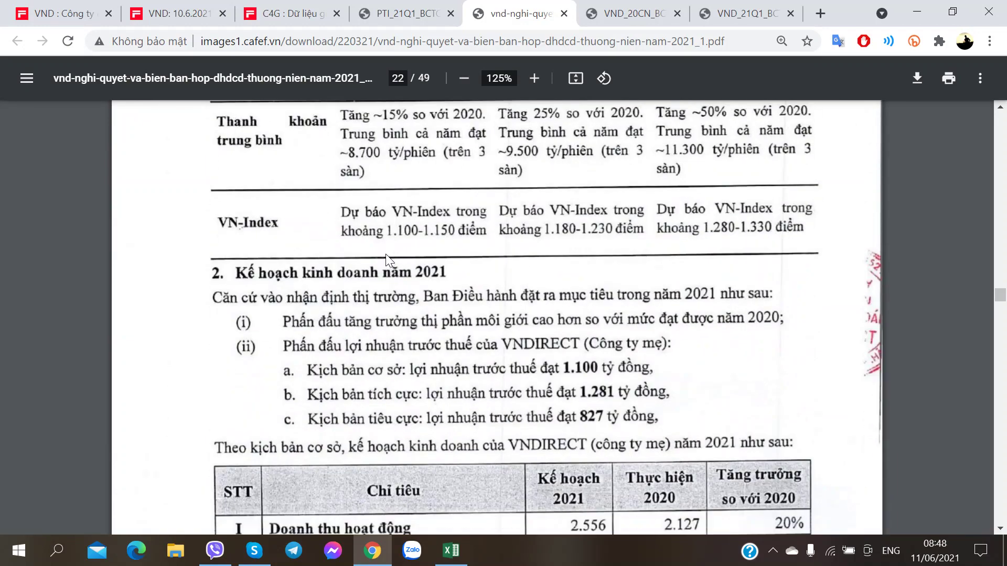
{"action": "scroll", "coordinate": [386, 254], "scroll_direction": "down", "scroll_amount": 3}
{"action": "scroll", "coordinate": [691, 300], "scroll_direction": "up", "scroll_amount": 5}
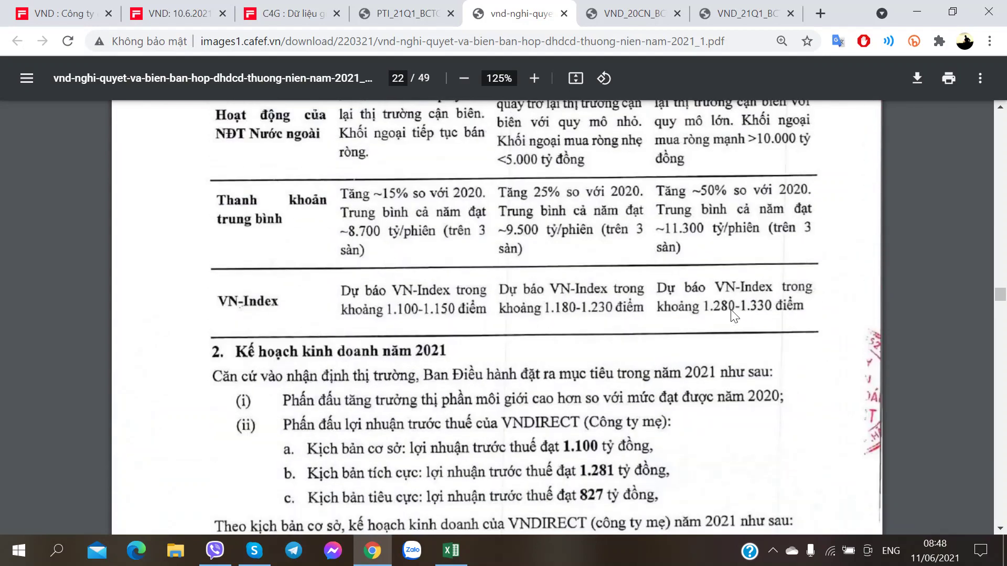
{"action": "scroll", "coordinate": [429, 346], "scroll_direction": "down", "scroll_amount": 2}
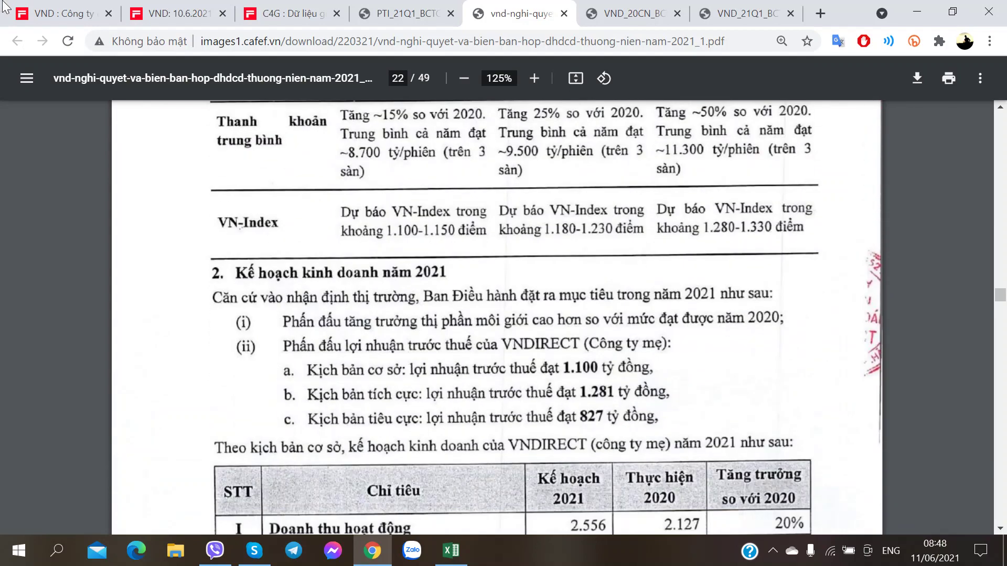
{"action": "scroll", "coordinate": [298, 303], "scroll_direction": "down", "scroll_amount": 2}
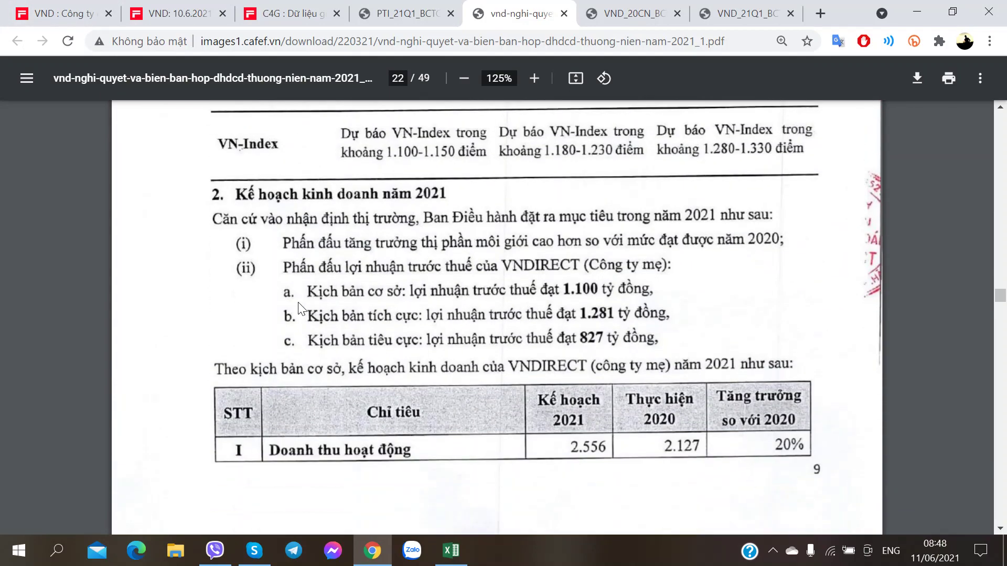
{"action": "key", "text": "alt+Tab"}
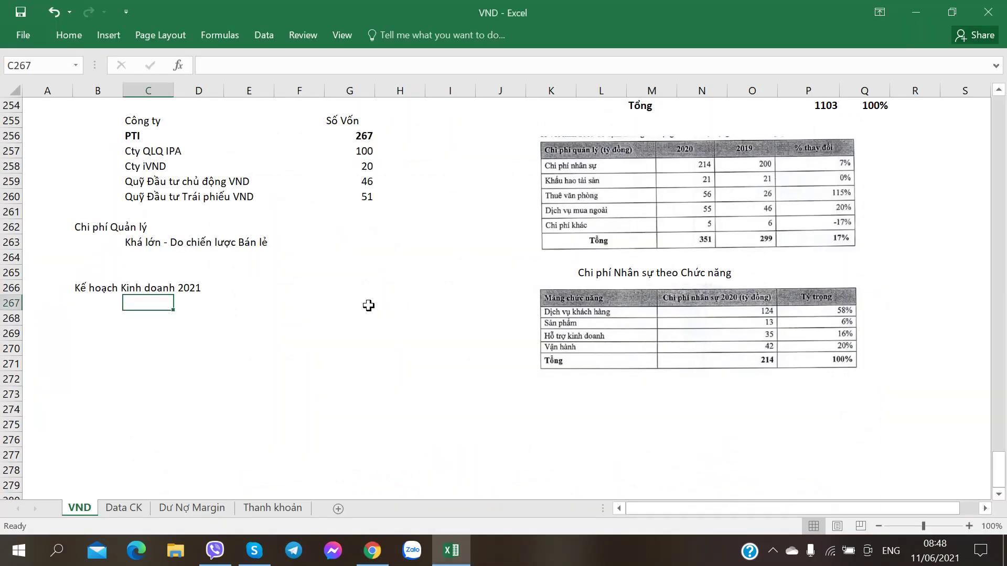
{"action": "key", "text": "alt+Tab"}
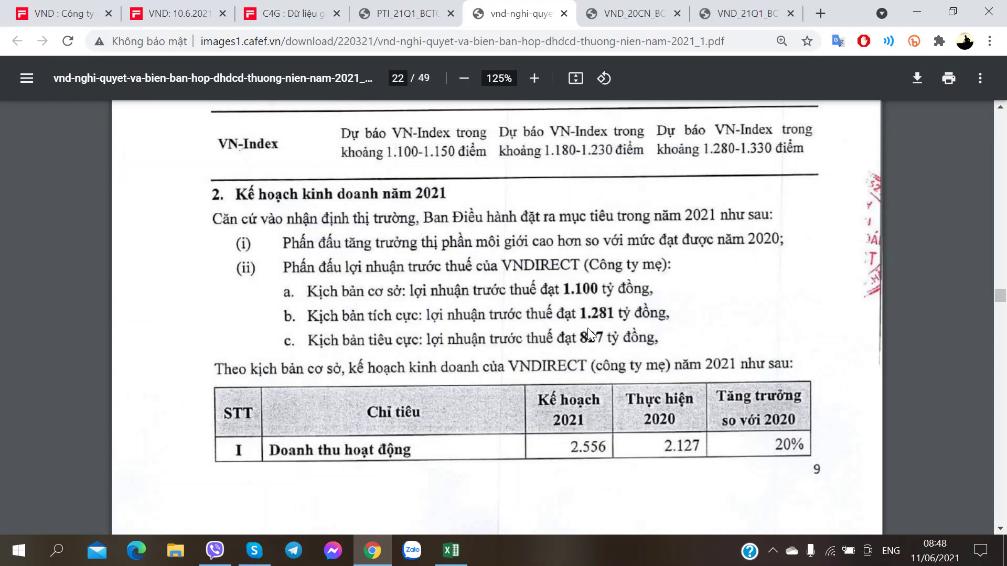
View VND's quarterly business results in the financial information on its CafeF page, and return to the shareholder meeting report.
{"action": "key", "text": "ctrl+1"}
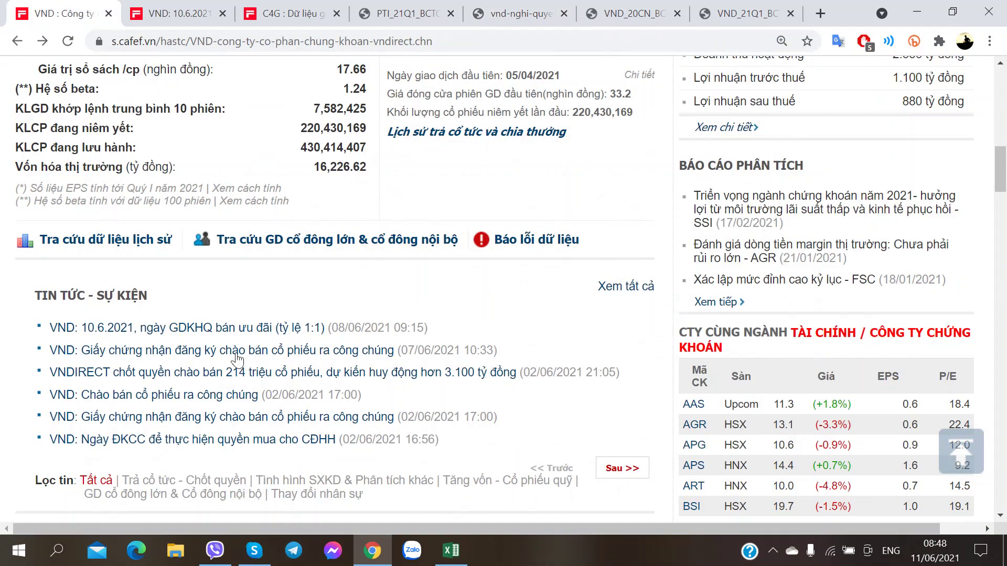
{"action": "scroll", "coordinate": [206, 371], "scroll_direction": "down", "scroll_amount": 5}
{"action": "scroll", "coordinate": [206, 372], "scroll_direction": "down", "scroll_amount": 4}
{"action": "scroll", "coordinate": [205, 369], "scroll_direction": "up", "scroll_amount": 2}
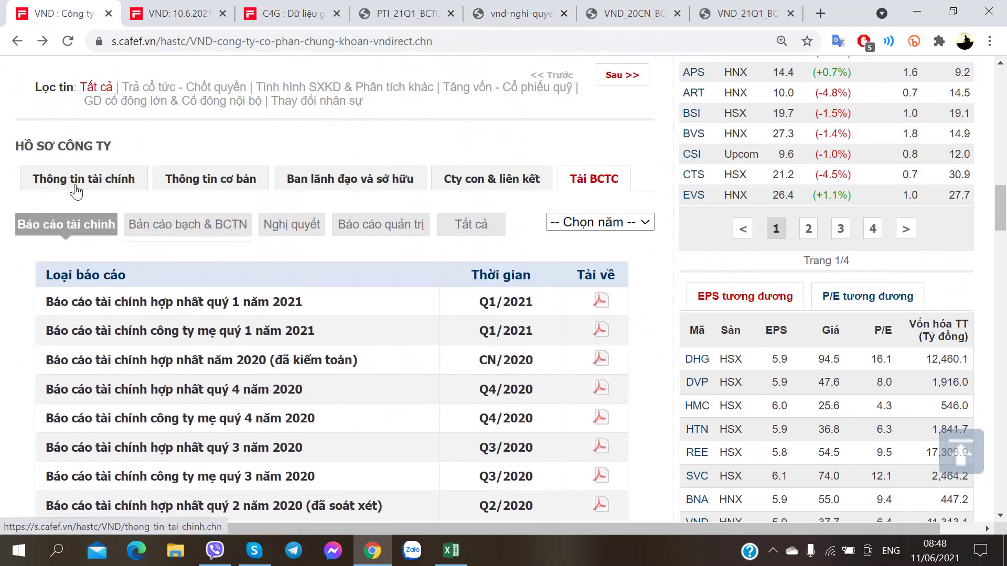
{"action": "left_click", "coordinate": [76, 187]}
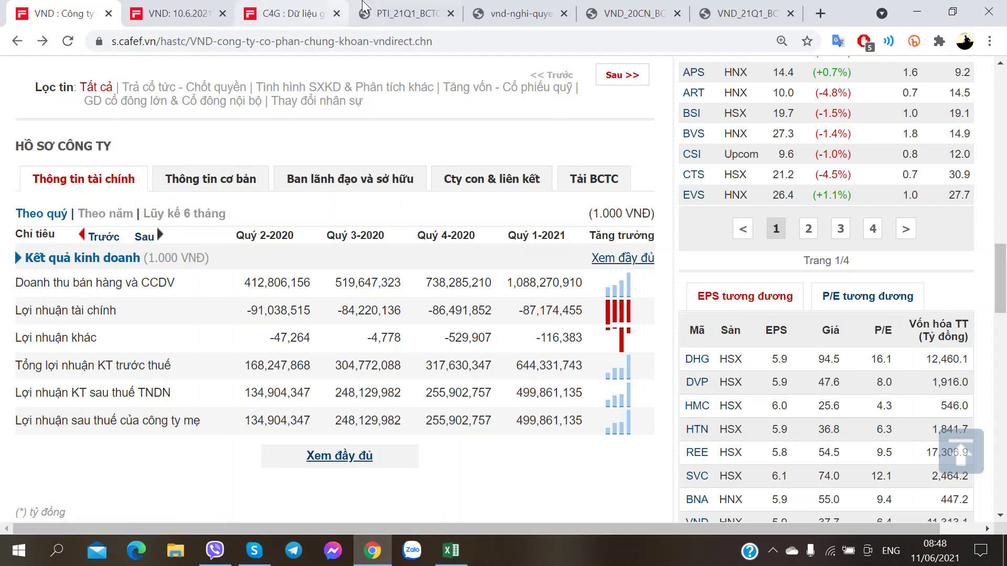
{"action": "left_click", "coordinate": [379, 16]}
{"action": "left_click", "coordinate": [475, 11]}
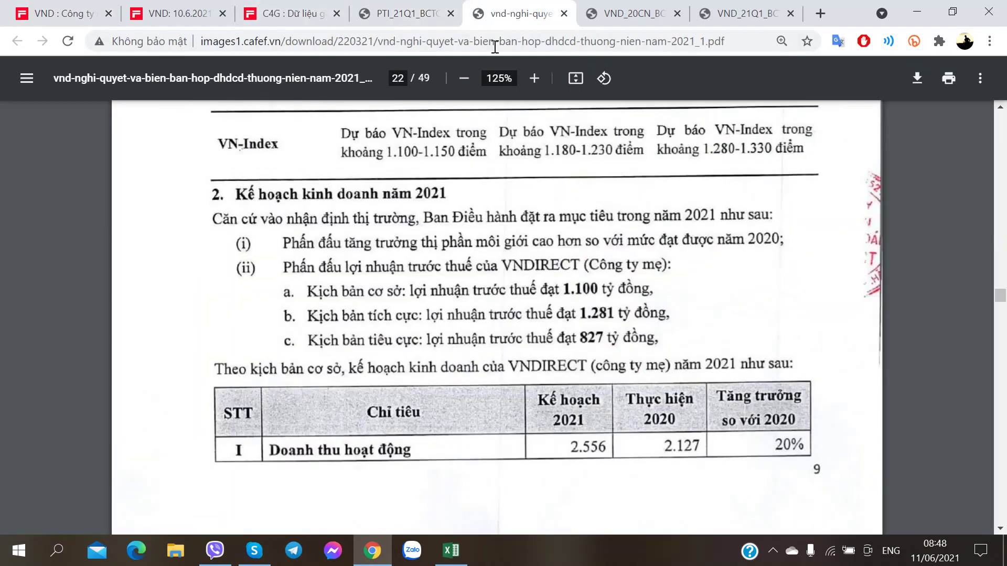
Switch to Excel and enter the row label "Lãi trước thuế" in cell C267 under the 2021 business plan heading.
{"action": "scroll", "coordinate": [362, 299], "scroll_direction": "down", "scroll_amount": 1}
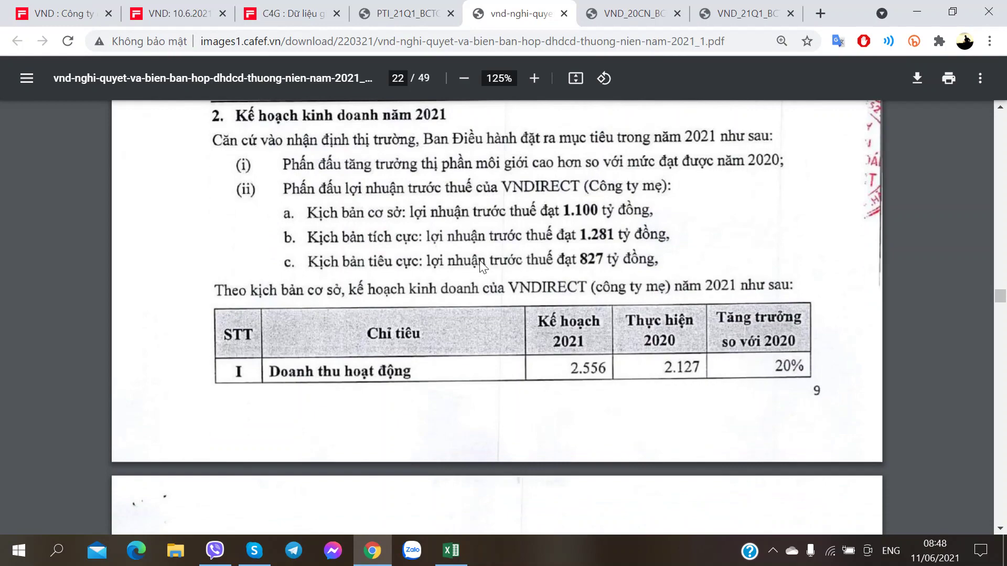
{"action": "key", "text": "alt+Tab"}
{"action": "key", "text": "alt+Tab"}
{"action": "key", "text": "alt+Tab"}
{"action": "type", "text": "18"}
{"action": "key", "text": "BackSpace"}
{"action": "key", "text": "BackSpace"}
{"action": "key", "text": "Tab"}
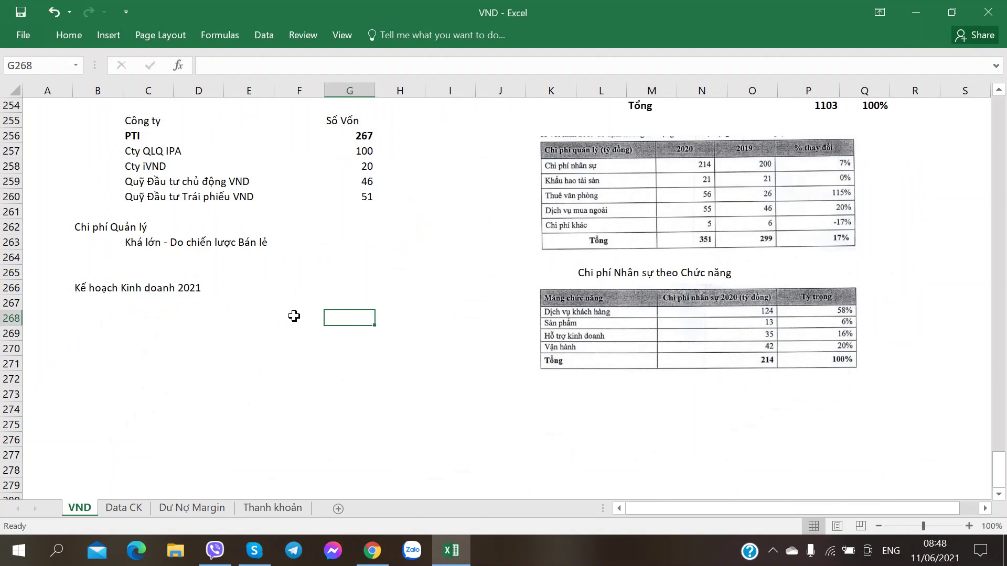
{"action": "key", "text": "Left"}
{"action": "key", "text": "Left"}
{"action": "key", "text": "Left"}
{"action": "key", "text": "Left"}
{"action": "key", "text": "Up"}
{"action": "type", "text": "Lãi t"}
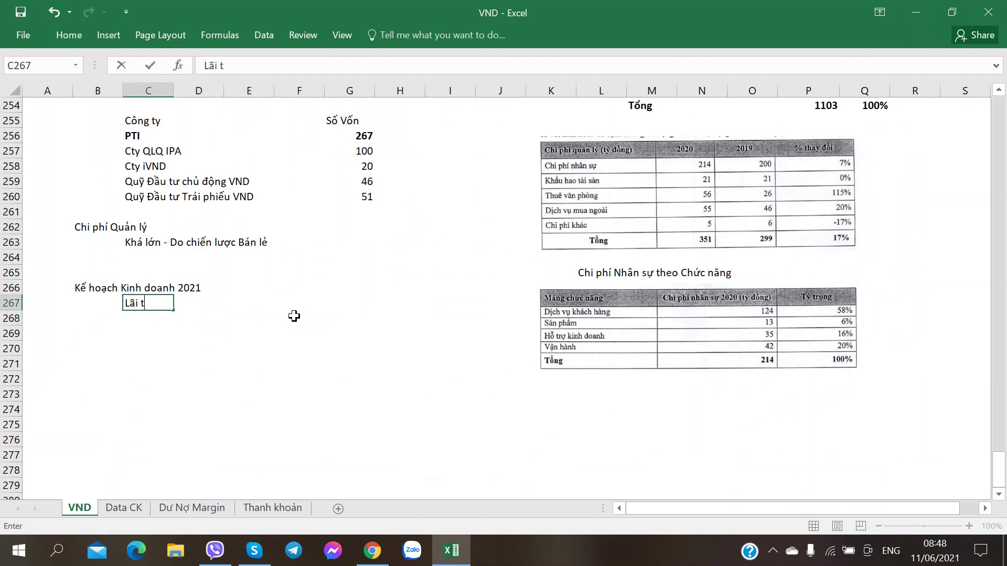
{"action": "type", "text": "rước thuế"}
{"action": "key", "text": "ctrl+Return"}
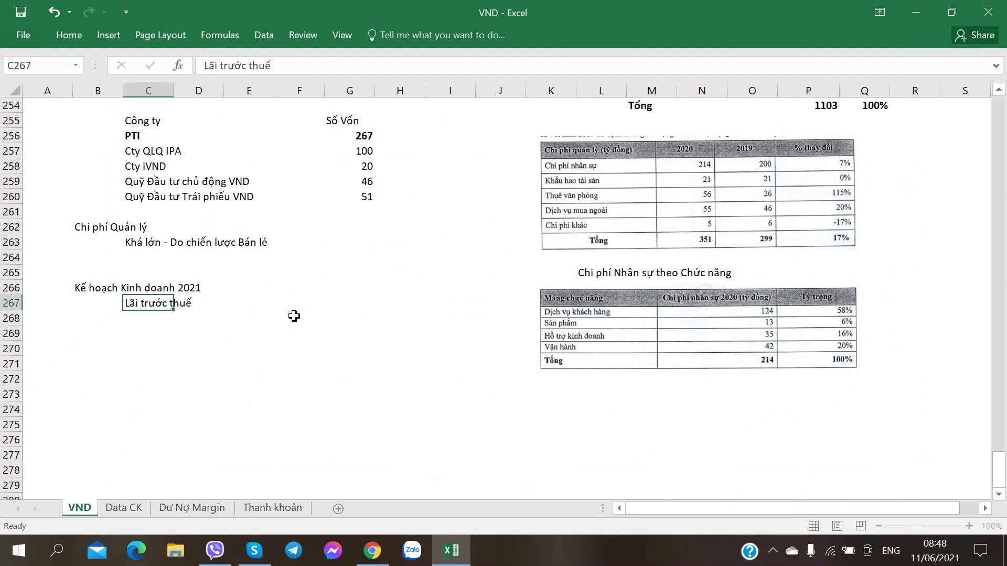
Enter the planned pre-tax profit of 1100 in cell G267.
{"action": "key", "text": "Tab"}
{"action": "key", "text": "Tab"}
{"action": "key", "text": "Tab"}
{"action": "key", "text": "Tab"}
{"action": "type", "text": "1100"}
{"action": "key", "text": "Tab"}
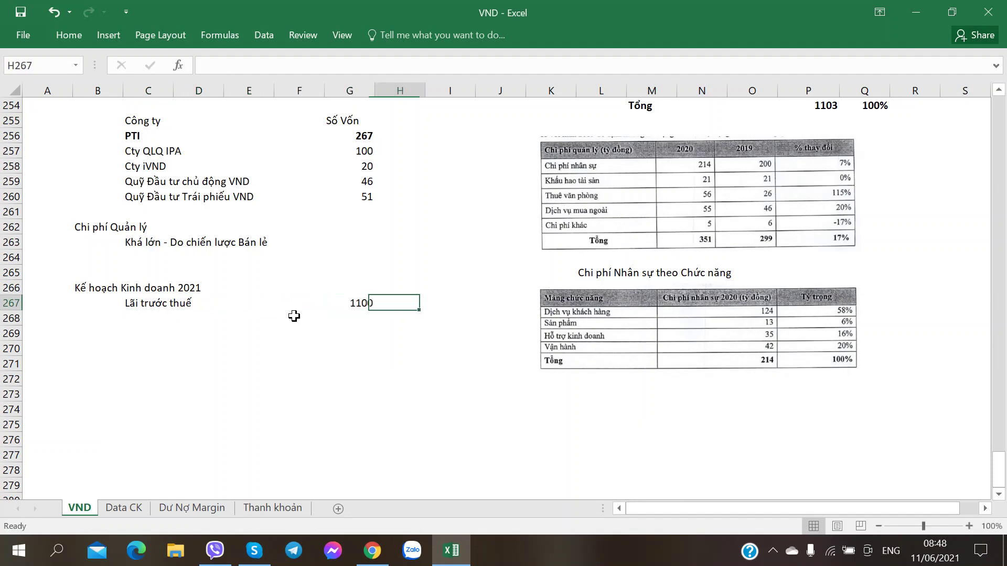
Enter the year 2021 in cell G266 as the heading above the planned profit figure.
{"action": "key", "text": "Left"}
{"action": "key", "text": "Up"}
{"action": "key", "text": "alt+Tab"}
{"action": "key", "text": "alt+Tab"}
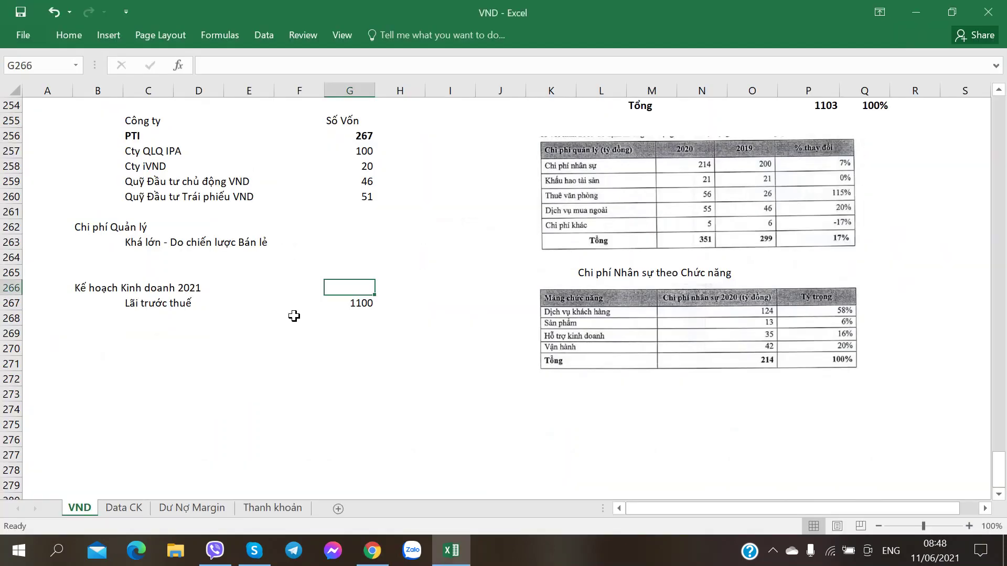
{"action": "type", "text": "2020"}
{"action": "key", "text": "BackSpace"}
{"action": "type", "text": "1"}
{"action": "key", "text": "Tab"}
{"action": "key", "text": "Down"}
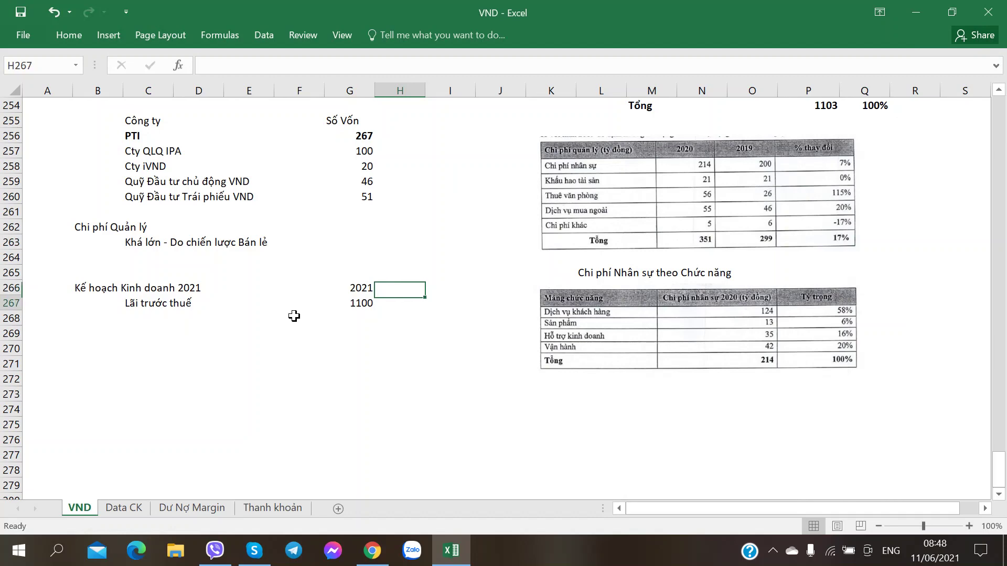
Enter the comment "Thận trọng quá" in cell I267 beside the planned pre-tax profit.
{"action": "key", "text": "Left"}
{"action": "key", "text": "Down"}
{"action": "key", "text": "Left"}
{"action": "key", "text": "Left"}
{"action": "key", "text": "Left"}
{"action": "key", "text": "Up"}
{"action": "key", "text": "Left"}
{"action": "key", "text": "Right"}
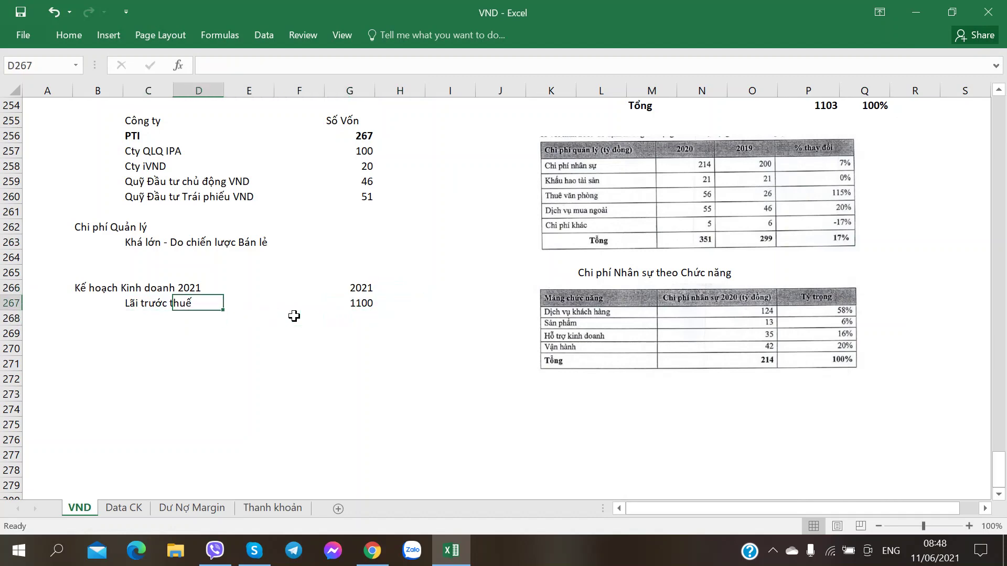
{"action": "key", "text": "Right"}
{"action": "key", "text": "Right"}
{"action": "key", "text": "Right"}
{"action": "key", "text": "Right"}
{"action": "key", "text": "Right"}
{"action": "type", "text": "Thận trọng quá"}
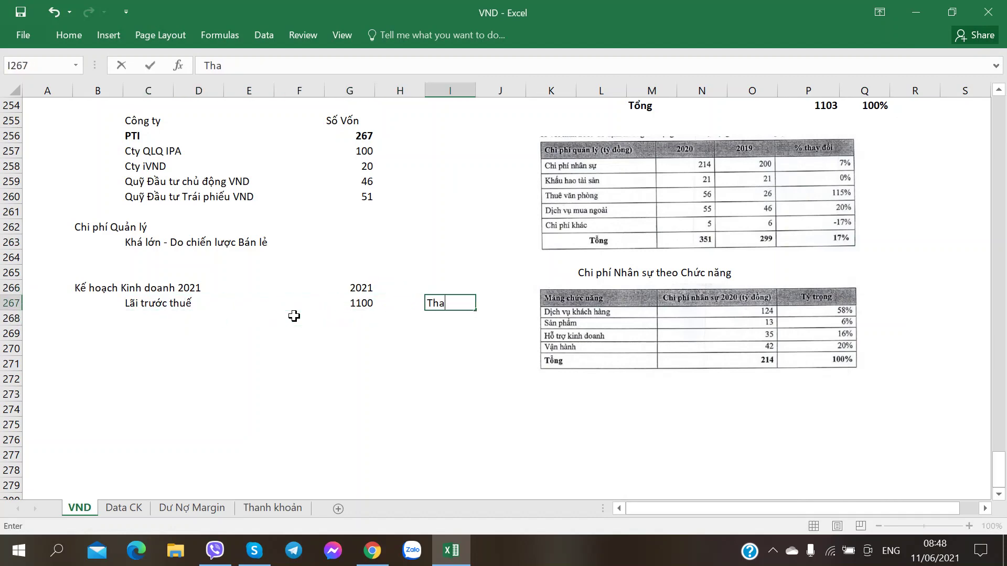
Switch to Chrome and examine the parent company's 2021 plan table of revenue, costs and profit on pages 22 and 23.
{"action": "key", "text": "alt+Tab"}
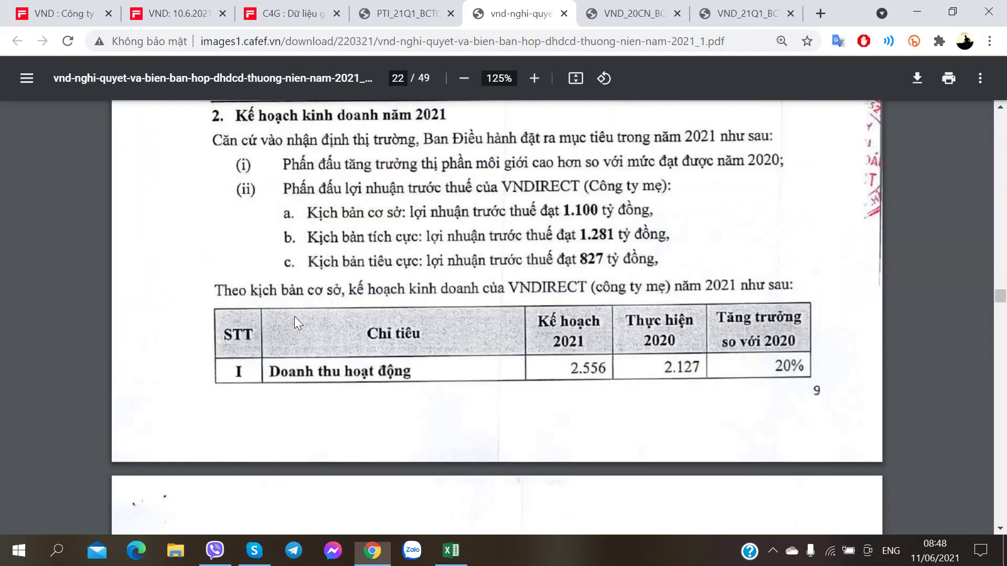
{"action": "scroll", "coordinate": [292, 328], "scroll_direction": "down", "scroll_amount": 3}
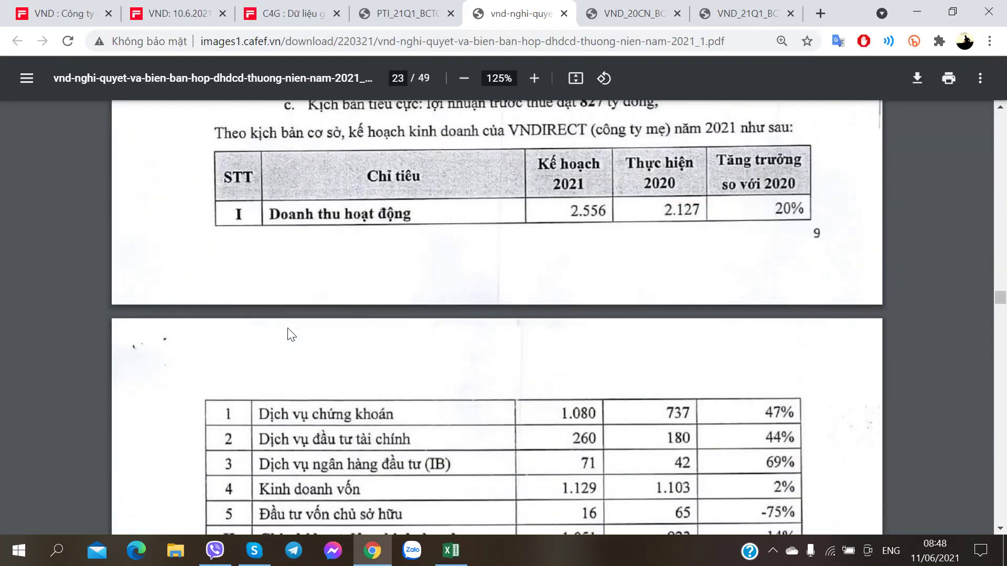
{"action": "scroll", "coordinate": [291, 334], "scroll_direction": "up", "scroll_amount": 1}
{"action": "scroll", "coordinate": [291, 335], "scroll_direction": "down", "scroll_amount": 1}
{"action": "key", "text": "alt+Tab"}
{"action": "key", "text": "alt+Tab"}
{"action": "key", "text": "alt+Tab"}
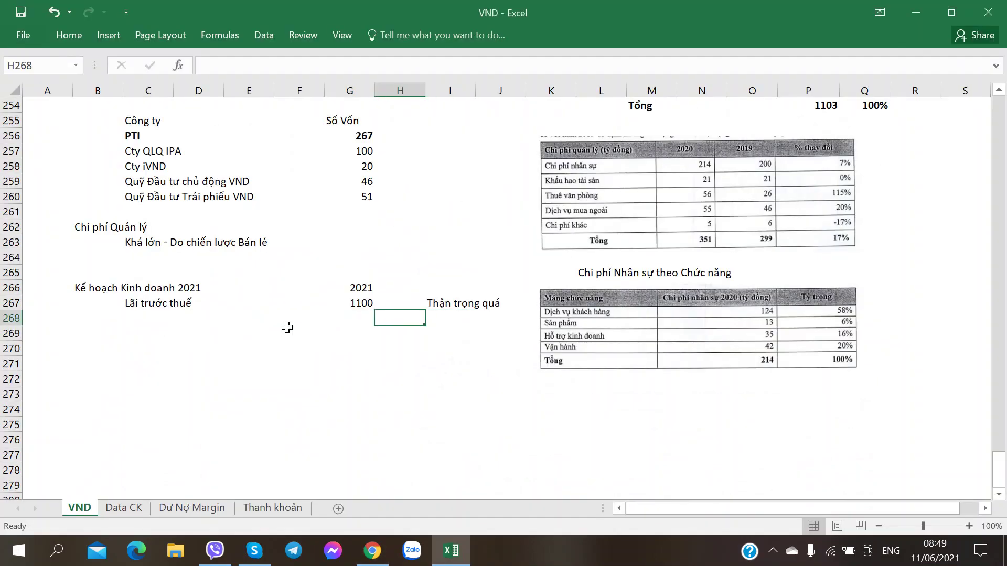
{"action": "key", "text": "Left"}
{"action": "key", "text": "Left"}
{"action": "key", "text": "Left"}
{"action": "key", "text": "Left"}
{"action": "key", "text": "Left"}
{"action": "key", "text": "Left"}
{"action": "key", "text": "alt+Tab"}
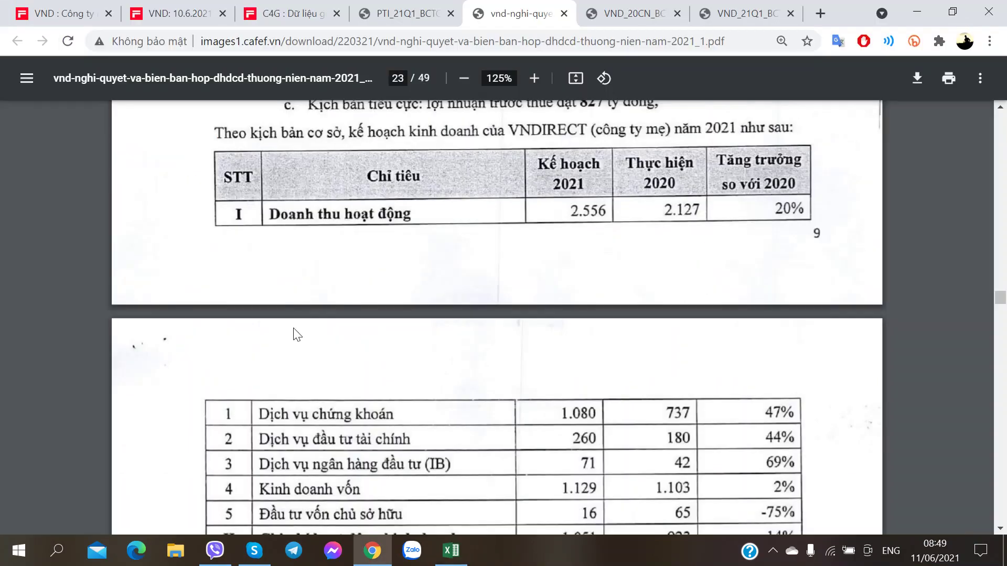
{"action": "scroll", "coordinate": [277, 336], "scroll_direction": "down", "scroll_amount": 1}
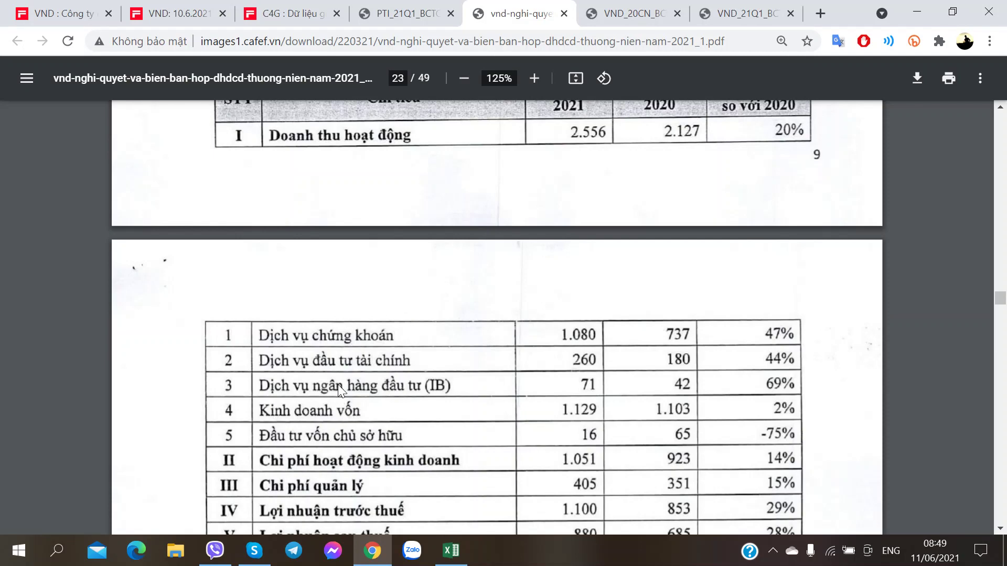
Switch to Excel and check the securities companies' 2020 pre-tax and realised profit columns on the Data CK sheet.
{"action": "left_click", "coordinate": [451, 551]}
{"action": "left_click", "coordinate": [124, 510]}
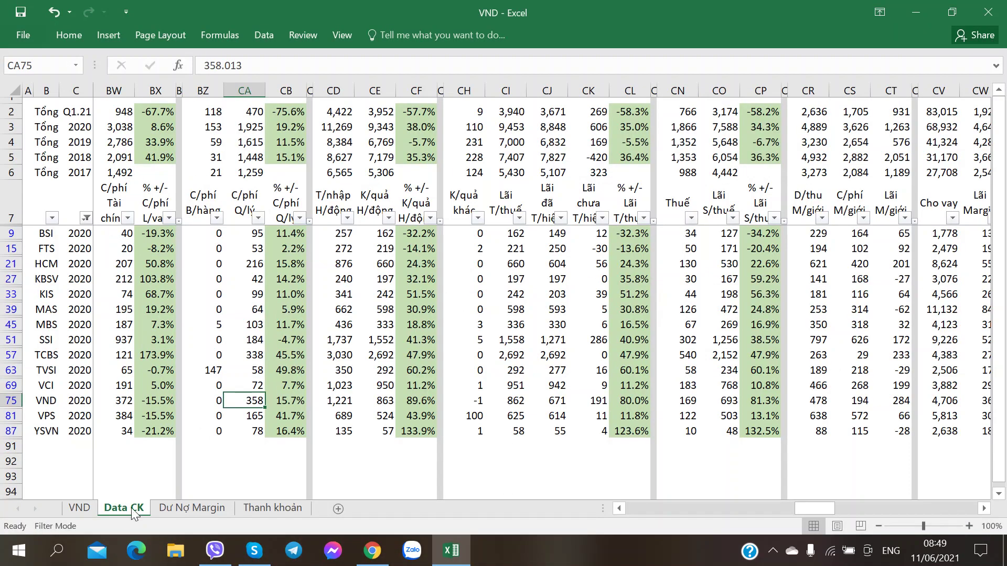
{"action": "left_click", "coordinate": [511, 364]}
{"action": "key", "text": "Right"}
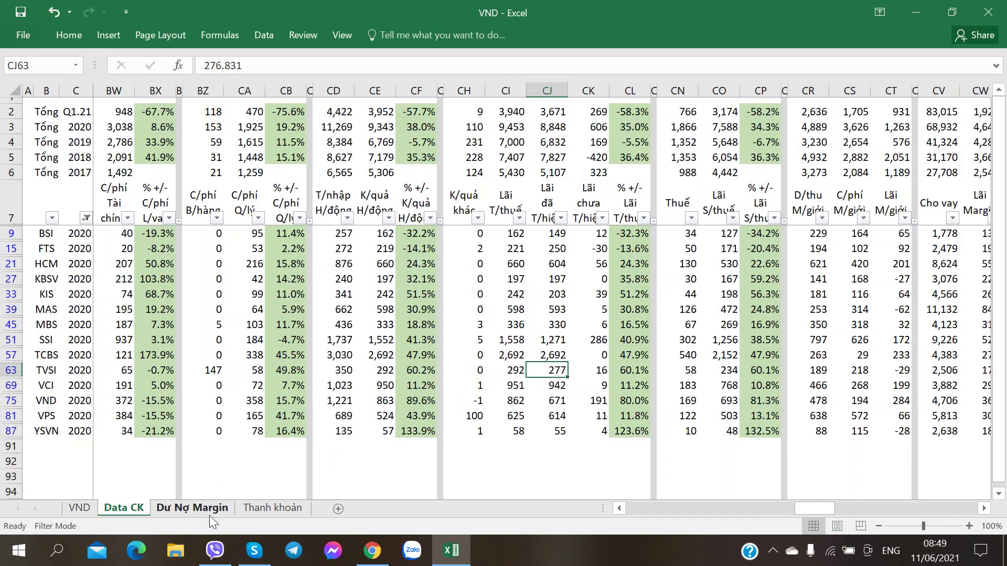
On the Thanh khoản sheet, check the yearly trading values and the SUMIF formula behind the 2021 total.
{"action": "left_click", "coordinate": [266, 508]}
{"action": "left_click", "coordinate": [617, 349]}
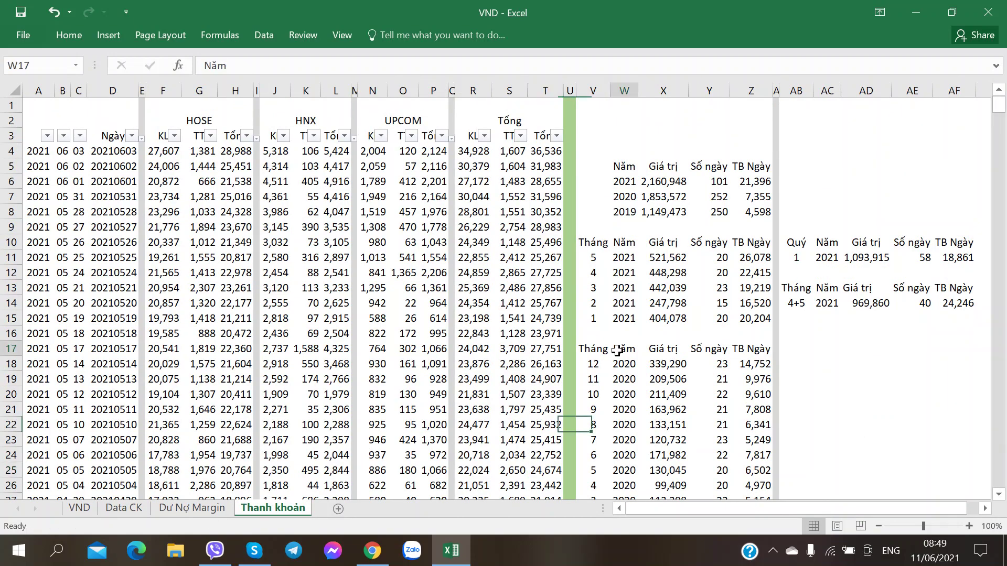
{"action": "left_click", "coordinate": [666, 200]}
{"action": "left_click", "coordinate": [748, 195]}
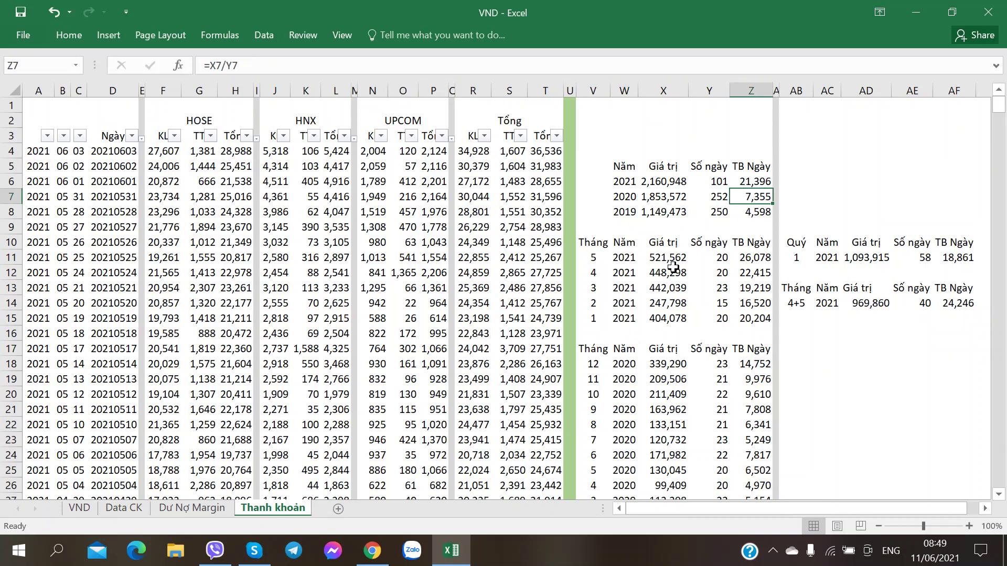
{"action": "left_click", "coordinate": [661, 183]}
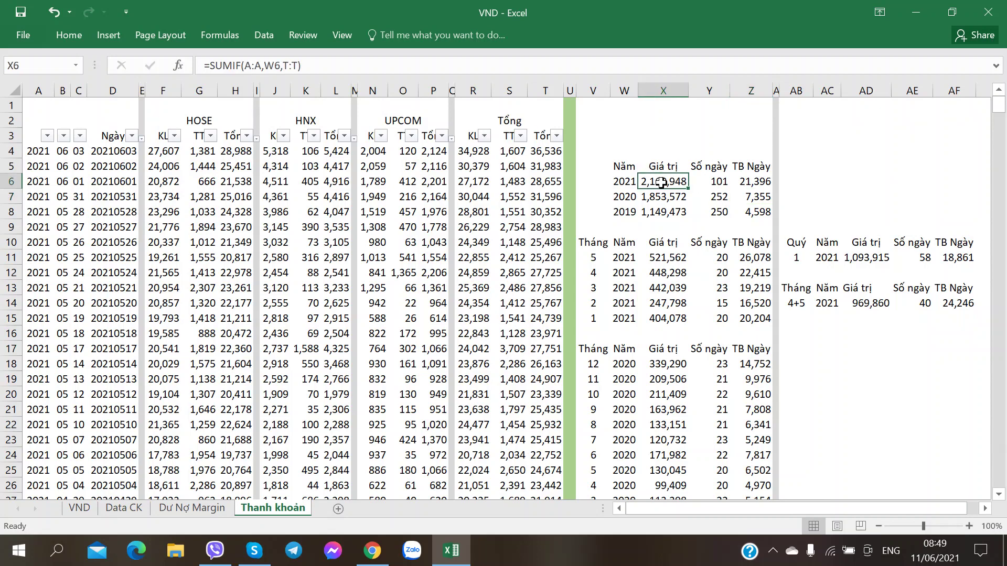
{"action": "left_click", "coordinate": [514, 64]}
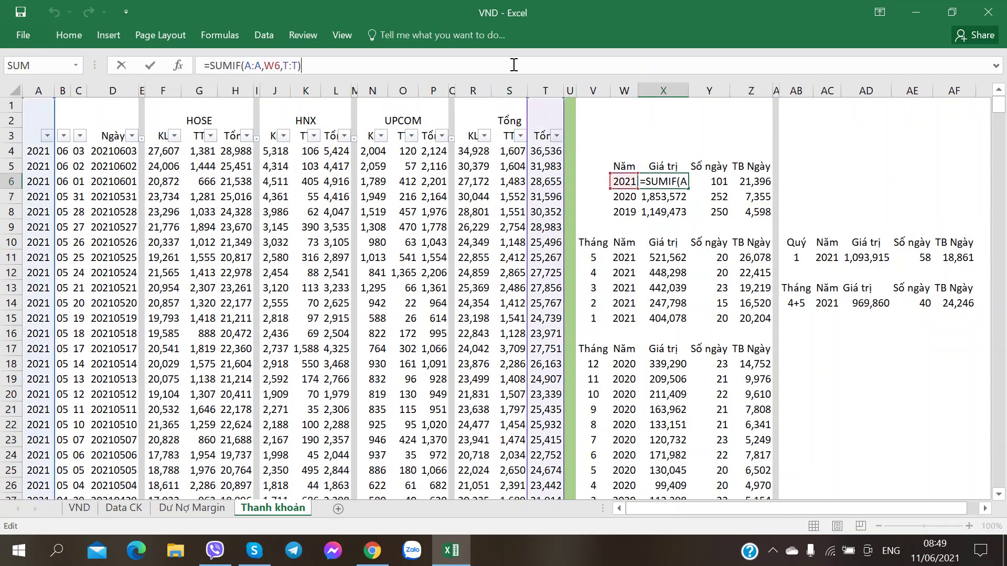
{"action": "key", "text": "Return"}
{"action": "key", "text": "Right"}
{"action": "key", "text": "Right"}
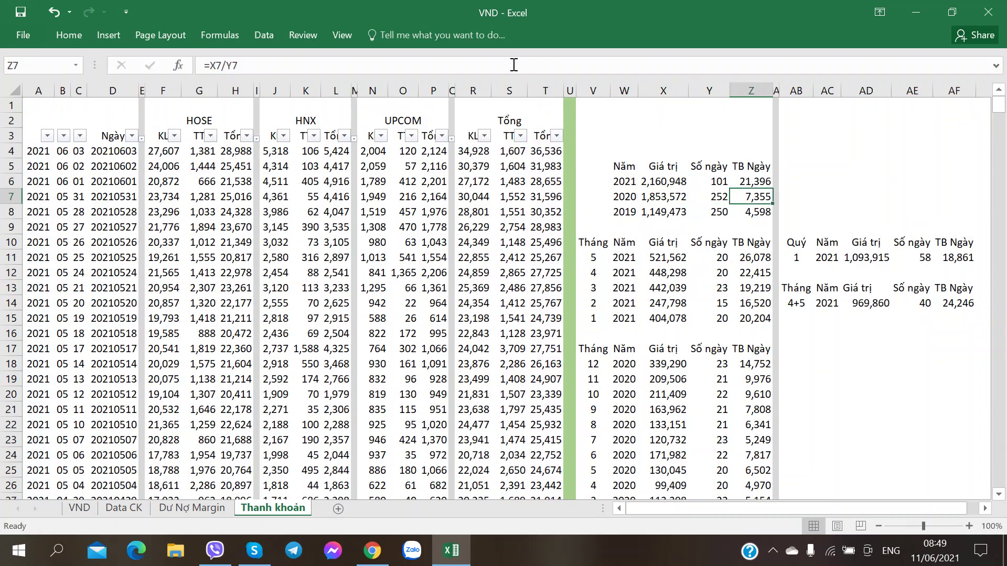
Compare the average daily trading values of 2021 and 2020, then those of quarter 1 and months 4+5 of 2021.
{"action": "key", "text": "Up"}
{"action": "key", "text": "Down"}
{"action": "key", "text": "Up"}
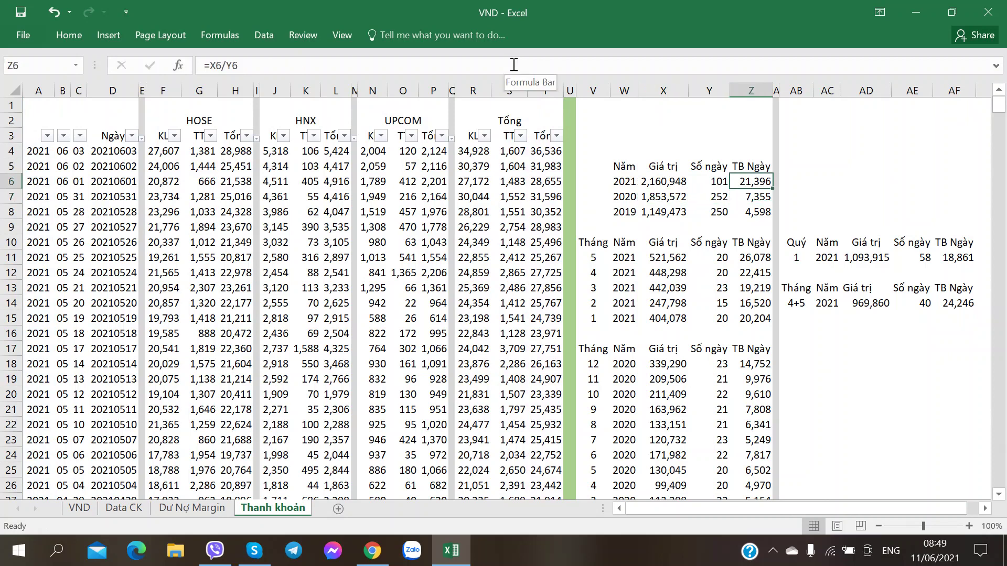
{"action": "key", "text": "Down"}
{"action": "key", "text": "Up"}
{"action": "key", "text": "Down"}
{"action": "key", "text": "Up"}
{"action": "key", "text": "Left"}
{"action": "key", "text": "Right"}
{"action": "key", "text": "Left"}
{"action": "key", "text": "Left"}
{"action": "key", "text": "Right"}
{"action": "key", "text": "Right"}
{"action": "key", "text": "Down"}
{"action": "key", "text": "Up"}
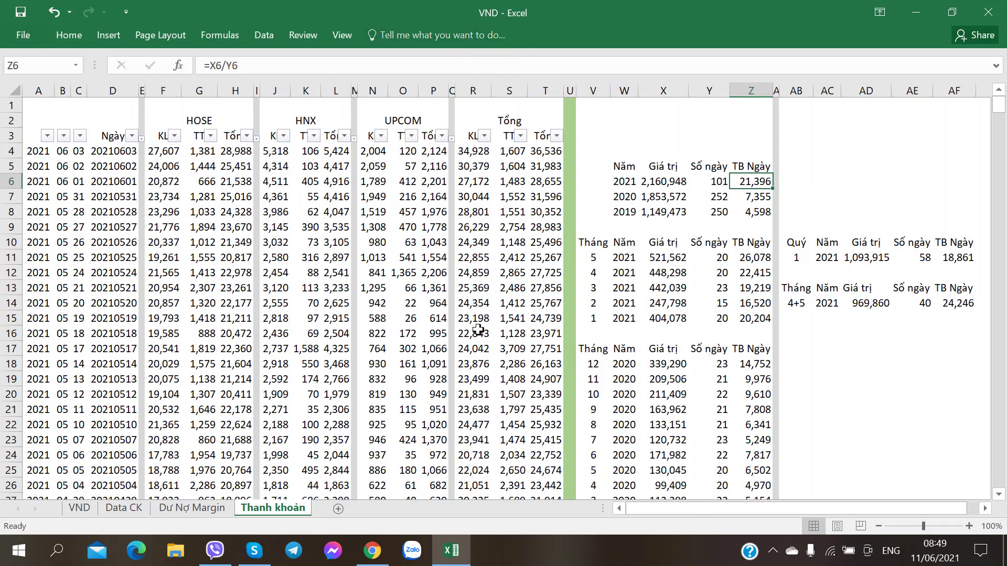
{"action": "left_click", "coordinate": [756, 196]}
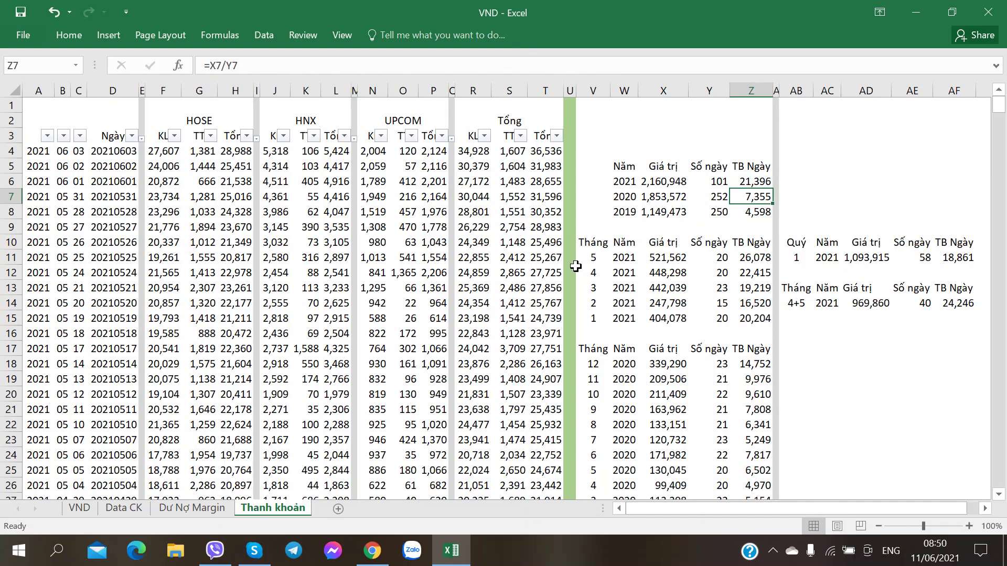
{"action": "left_click", "coordinate": [952, 262]}
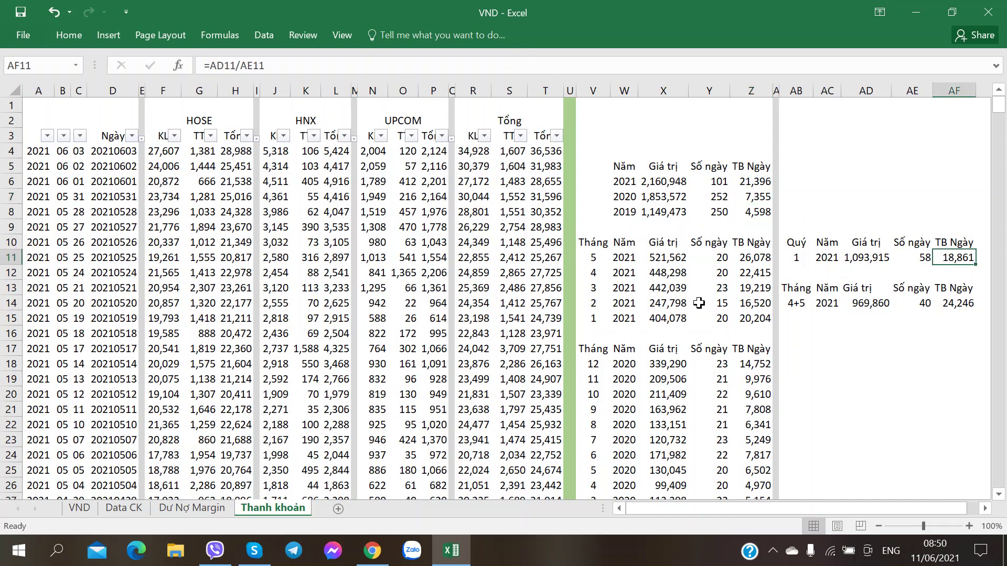
{"action": "left_click", "coordinate": [948, 318]}
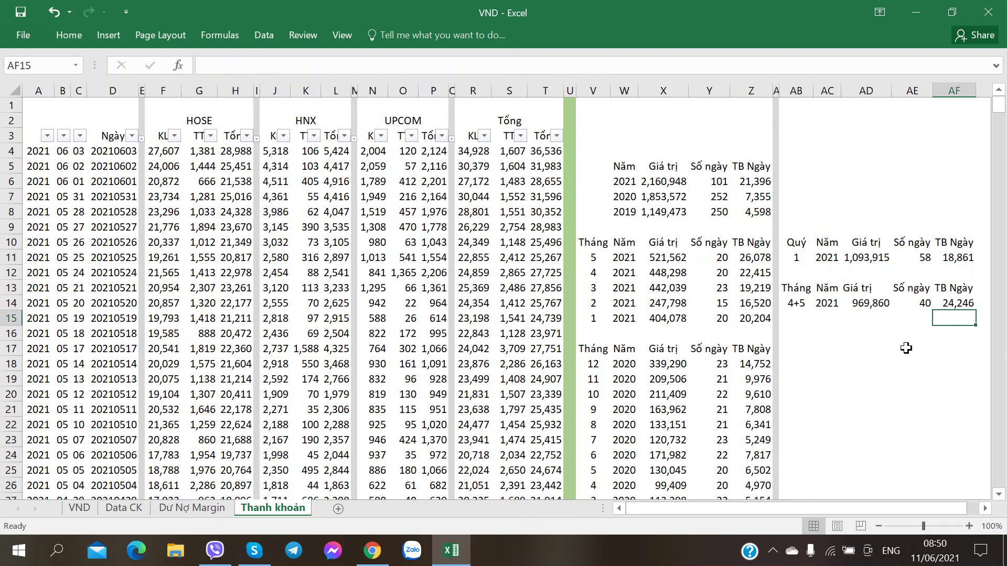
{"action": "left_click", "coordinate": [959, 303]}
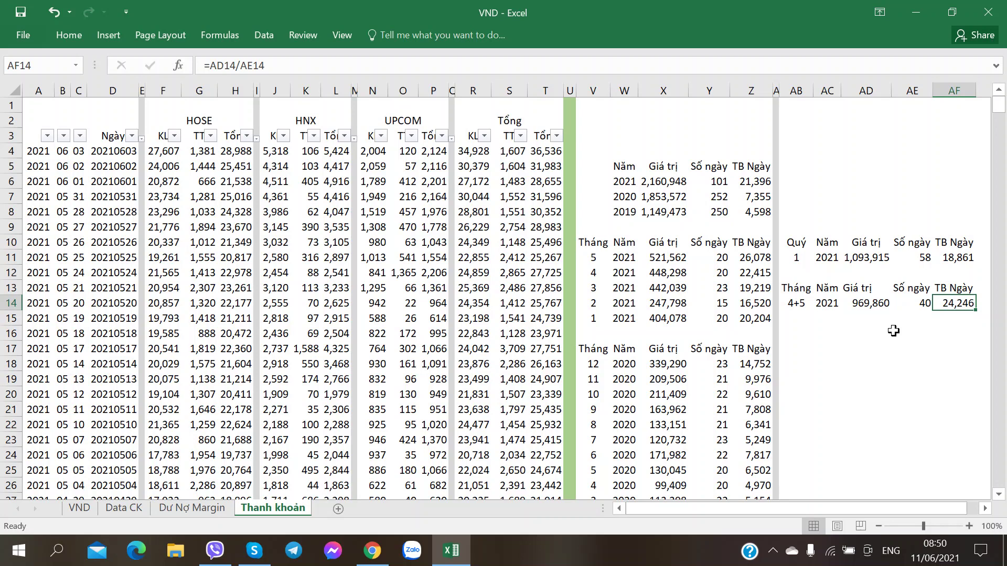
On the VND sheet, move the 2021 heading and planned pre-tax profit from G266:G267 to F266:F267.
{"action": "left_click", "coordinate": [139, 510]}
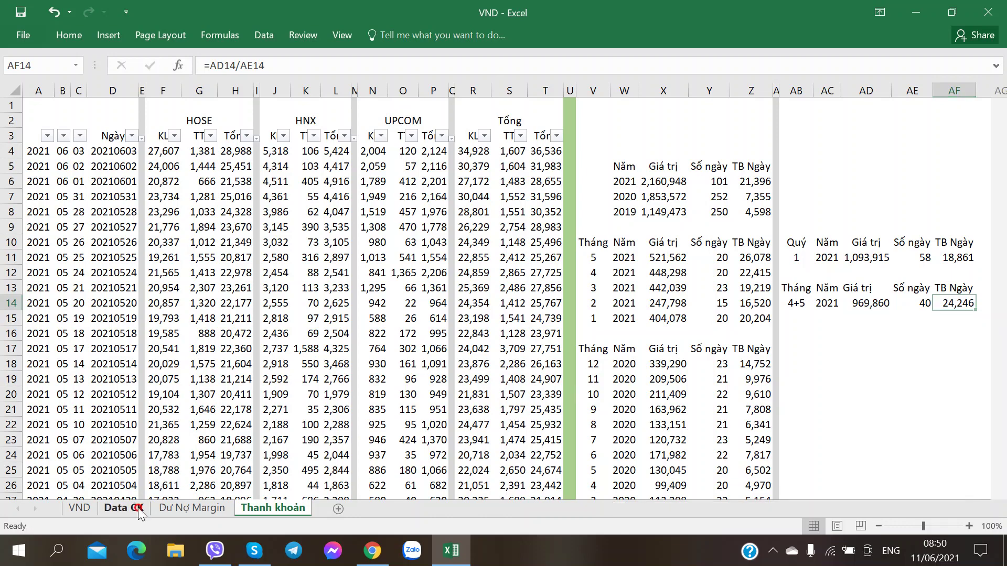
{"action": "left_click", "coordinate": [165, 509]}
{"action": "left_click", "coordinate": [79, 508]}
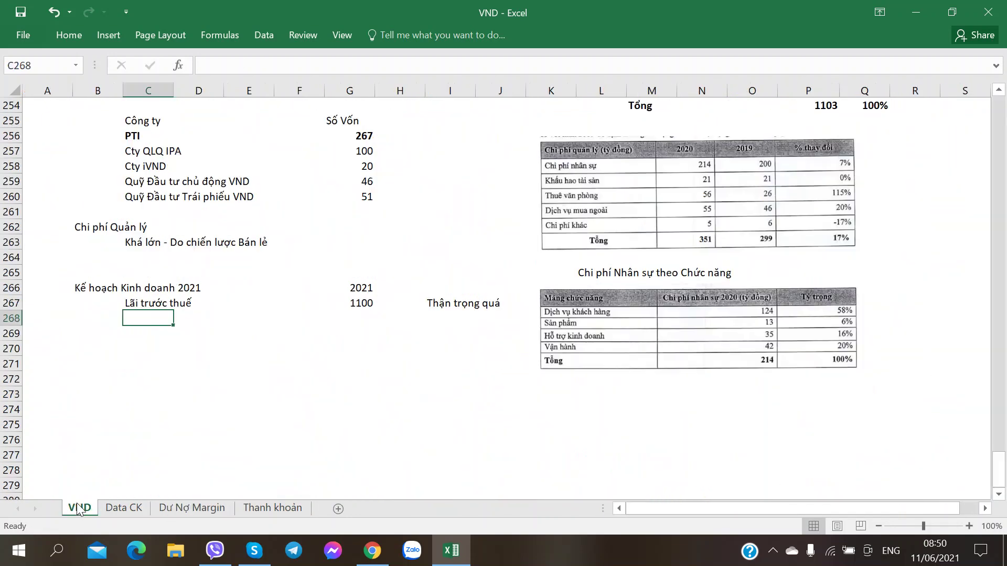
{"action": "key", "text": "alt+Tab"}
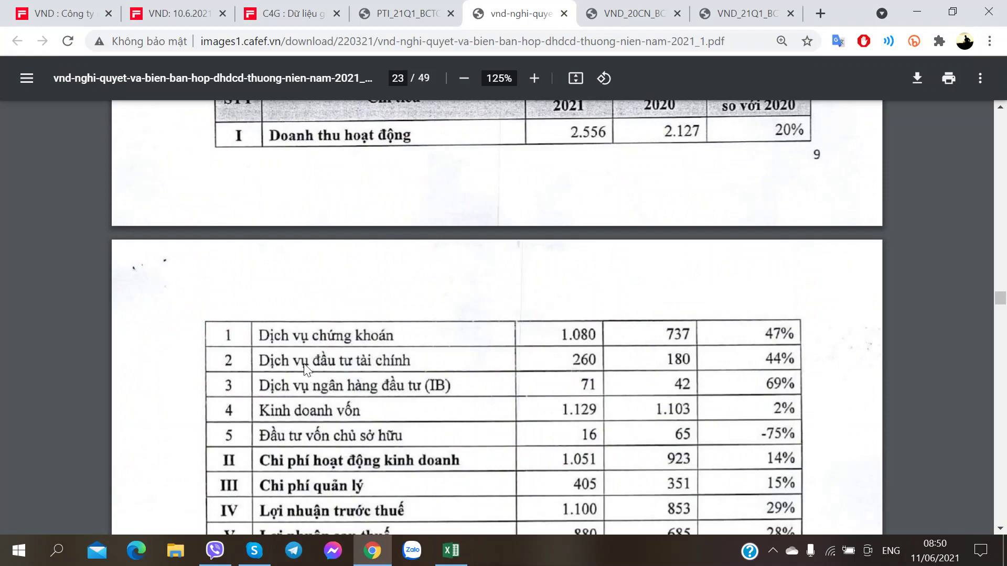
{"action": "scroll", "coordinate": [306, 369], "scroll_direction": "up", "scroll_amount": 2}
{"action": "key", "text": "alt+Tab"}
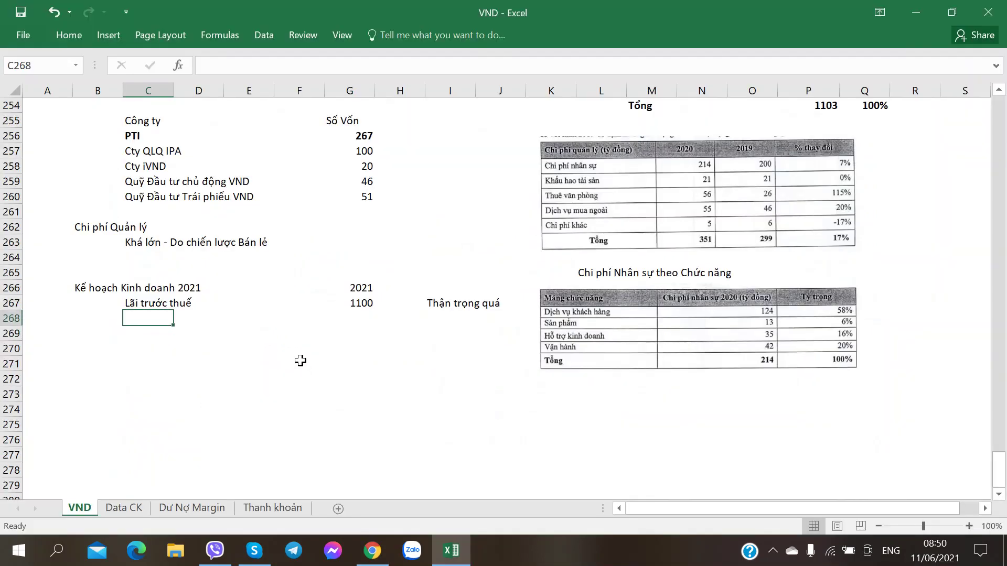
{"action": "key", "text": "Up"}
{"action": "key", "text": "Right"}
{"action": "key", "text": "Right"}
{"action": "key", "text": "Right"}
{"action": "key", "text": "Up"}
{"action": "key", "text": "Right"}
{"action": "key", "text": "shift+Down"}
{"action": "key", "text": "ctrl+x"}
{"action": "key", "text": "Left"}
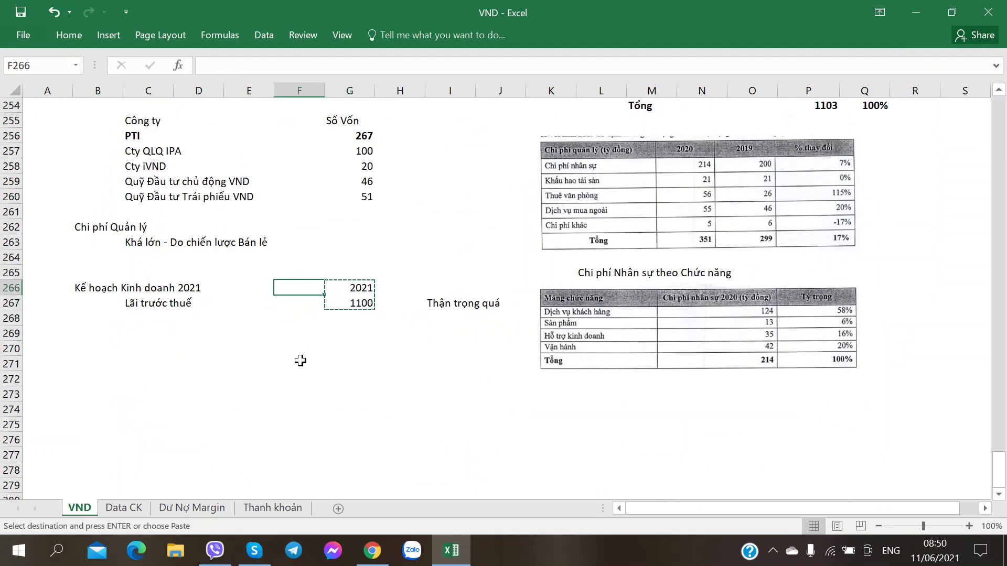
{"action": "key", "text": "ctrl+v"}
Look up VND's yearly 2020 pre-tax profit on CafeF in Chrome and enter 2020 in G266 and 862 in G267 in Excel.
{"action": "key", "text": "Left"}
{"action": "key", "text": "Right"}
{"action": "key", "text": "Right"}
{"action": "key", "text": "alt+Tab"}
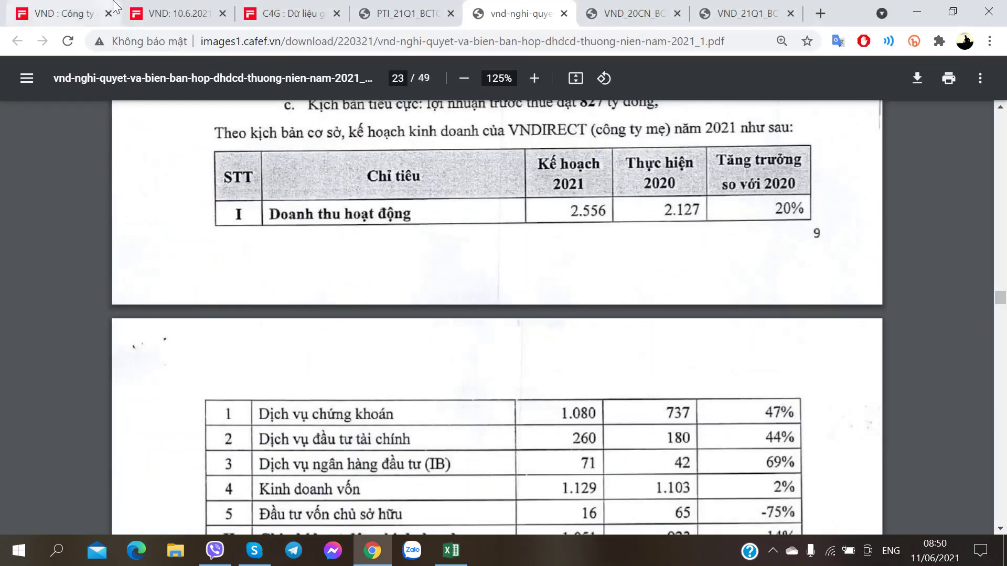
{"action": "left_click", "coordinate": [32, 7]}
{"action": "scroll", "coordinate": [147, 222], "scroll_direction": "down", "scroll_amount": 1}
{"action": "scroll", "coordinate": [156, 225], "scroll_direction": "up", "scroll_amount": 1}
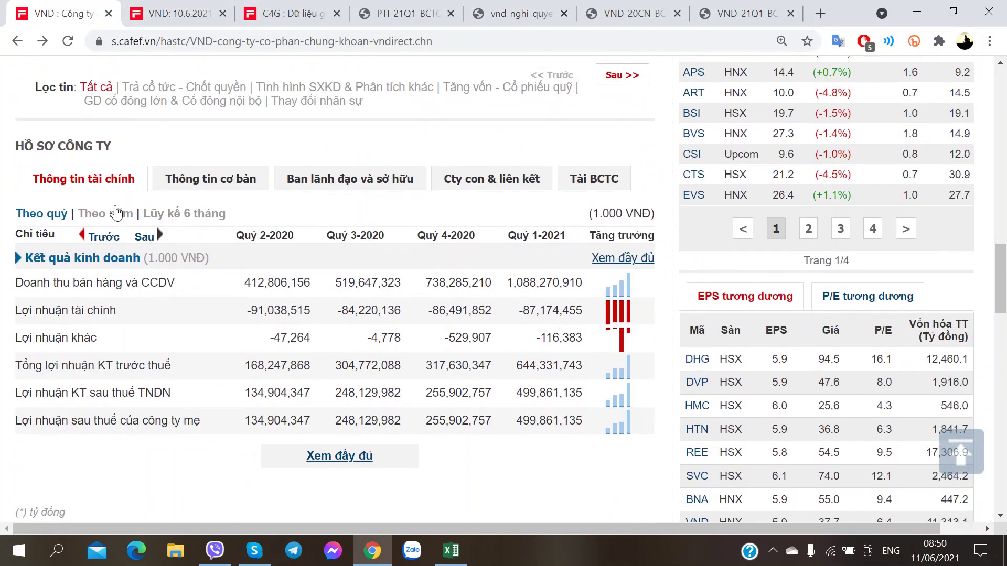
{"action": "left_click", "coordinate": [115, 214]}
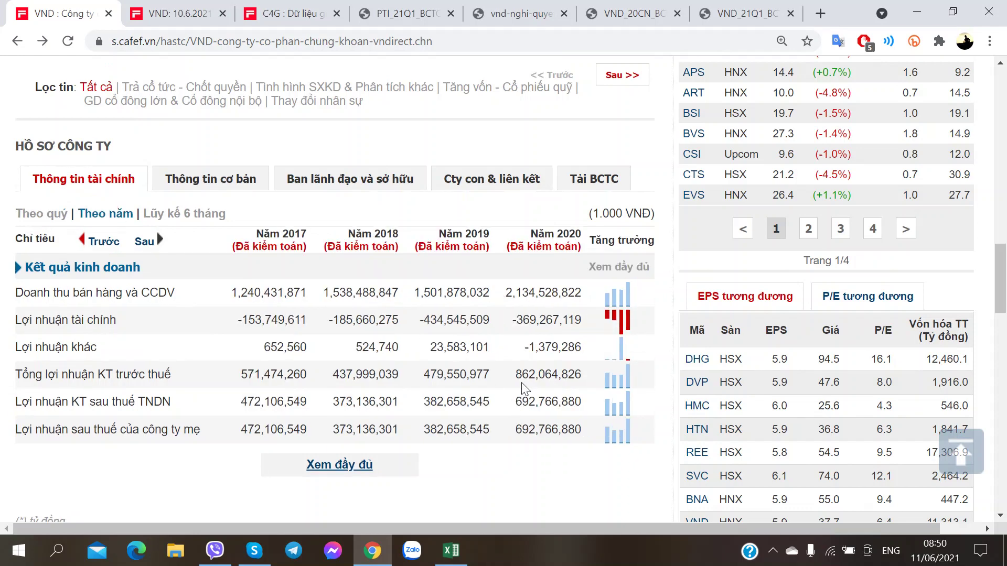
{"action": "key", "text": "alt+Tab"}
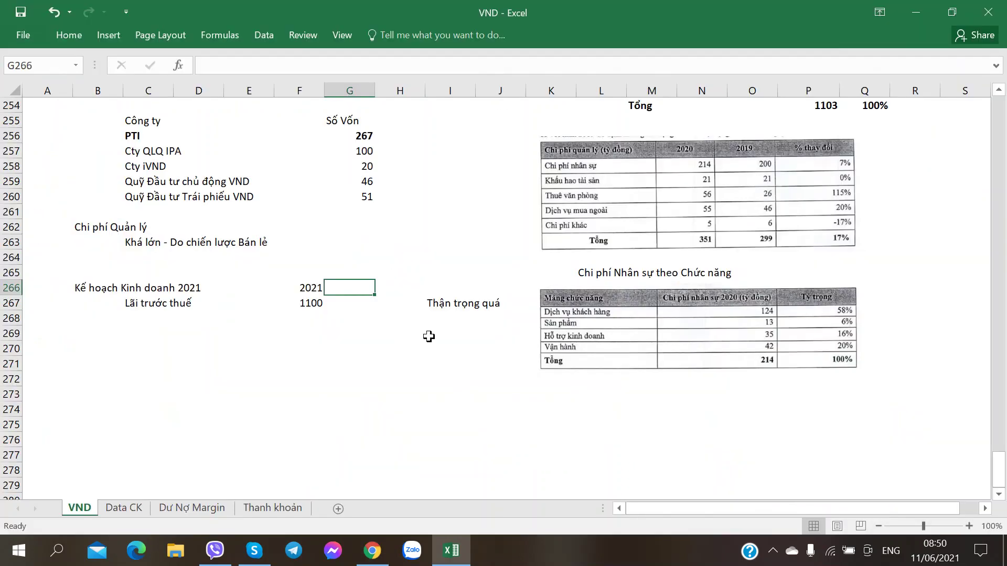
{"action": "type", "text": "2020"}
{"action": "key", "text": "Return"}
{"action": "type", "text": "862"}
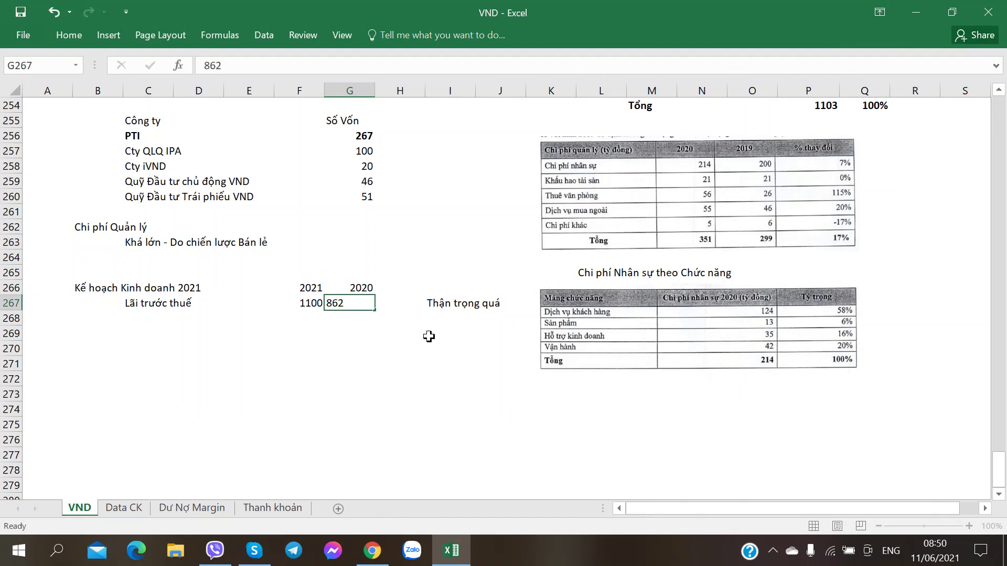
{"action": "key", "text": "Return"}
Check the 2021 plan table in the meeting report and enter the label "Doanh thu Hoạt động" in C268 of the VND sheet.
{"action": "key", "text": "Left"}
{"action": "key", "text": "Left"}
{"action": "key", "text": "Left"}
{"action": "key", "text": "Left"}
{"action": "key", "text": "alt+Tab"}
{"action": "scroll", "coordinate": [156, 230], "scroll_direction": "down", "scroll_amount": 2}
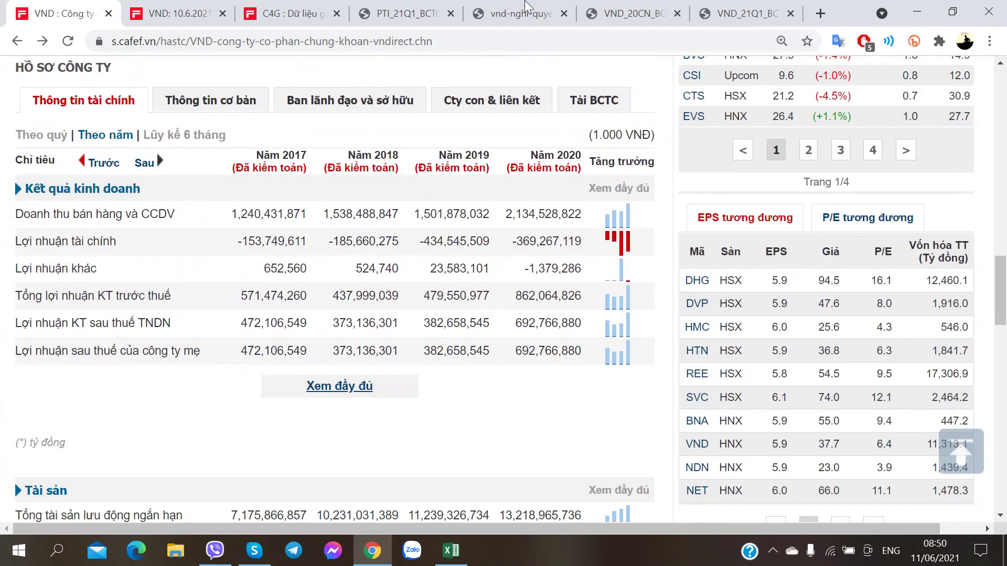
{"action": "left_click", "coordinate": [440, 15]}
{"action": "left_click", "coordinate": [464, 22]}
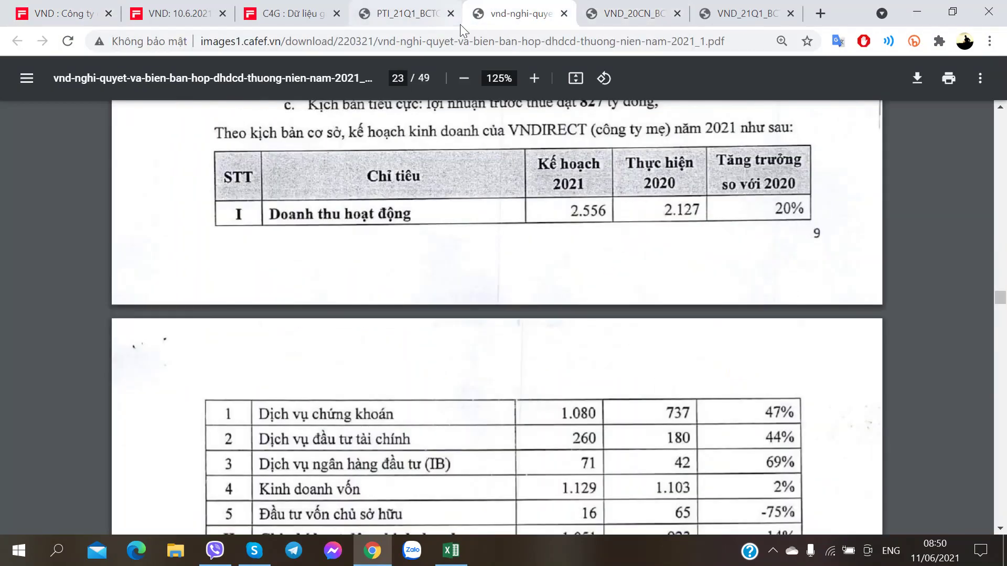
{"action": "scroll", "coordinate": [448, 250], "scroll_direction": "down", "scroll_amount": 2}
{"action": "key", "text": "alt+Tab"}
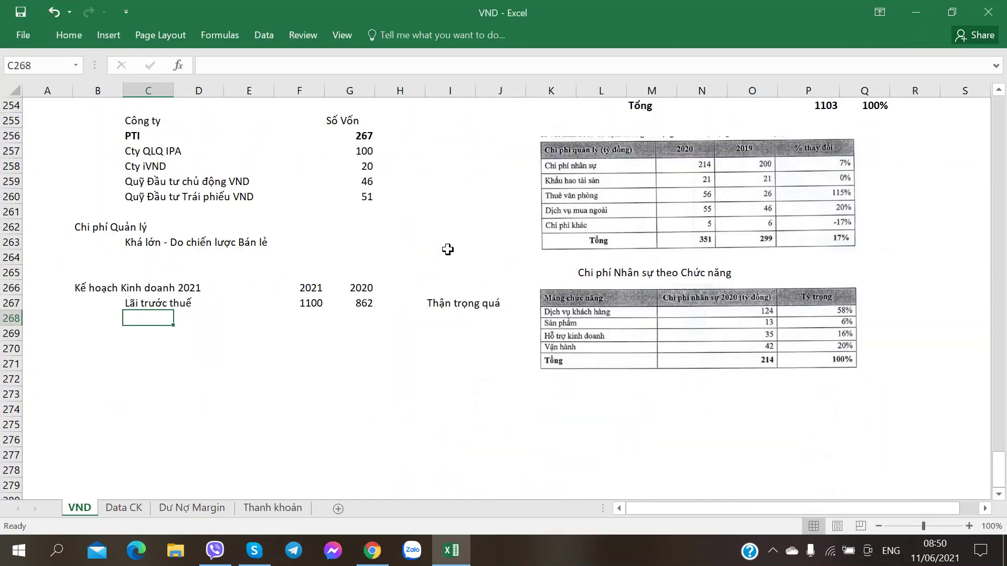
{"action": "key", "text": "alt+Tab"}
{"action": "key", "text": "alt+Tab"}
{"action": "type", "text": "Do"}
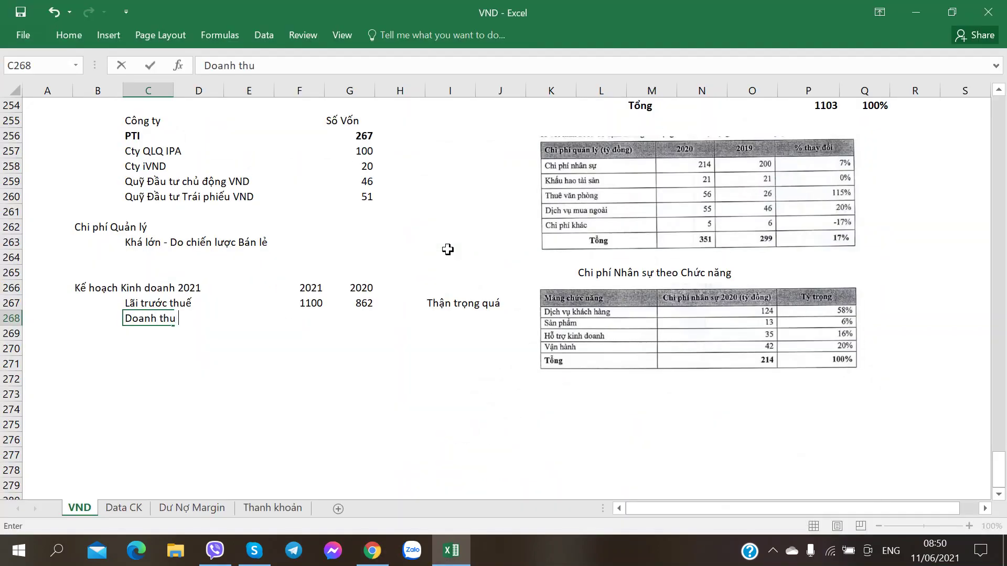
{"action": "type", "text": "Hoat động"}
{"action": "key", "text": "Tab"}
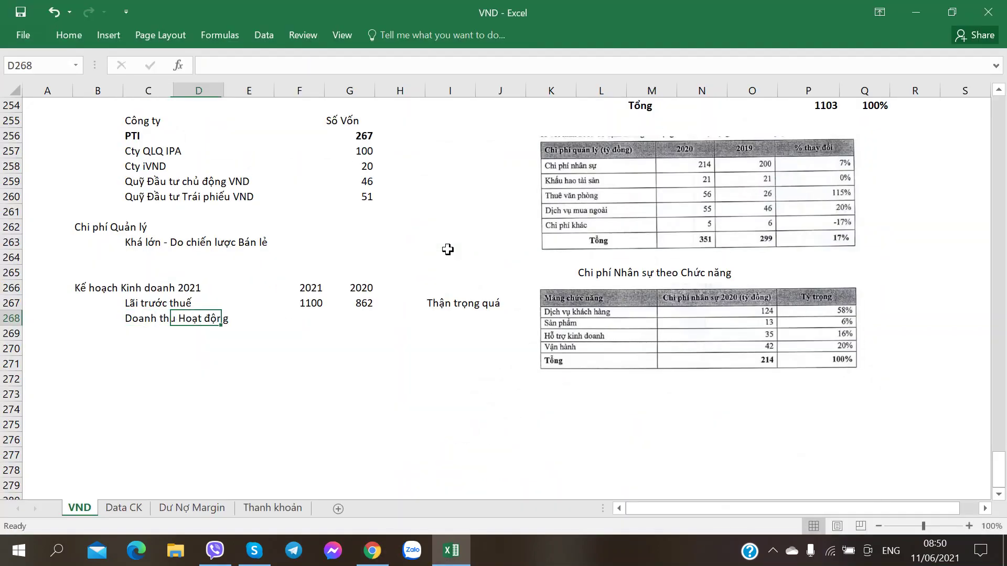
Copy the operating revenue figures from the report's plan table, entering 2556 in F268 for 2021 and 2127 in G268 for 2020.
{"action": "key", "text": "Tab"}
{"action": "key", "text": "alt+Tab"}
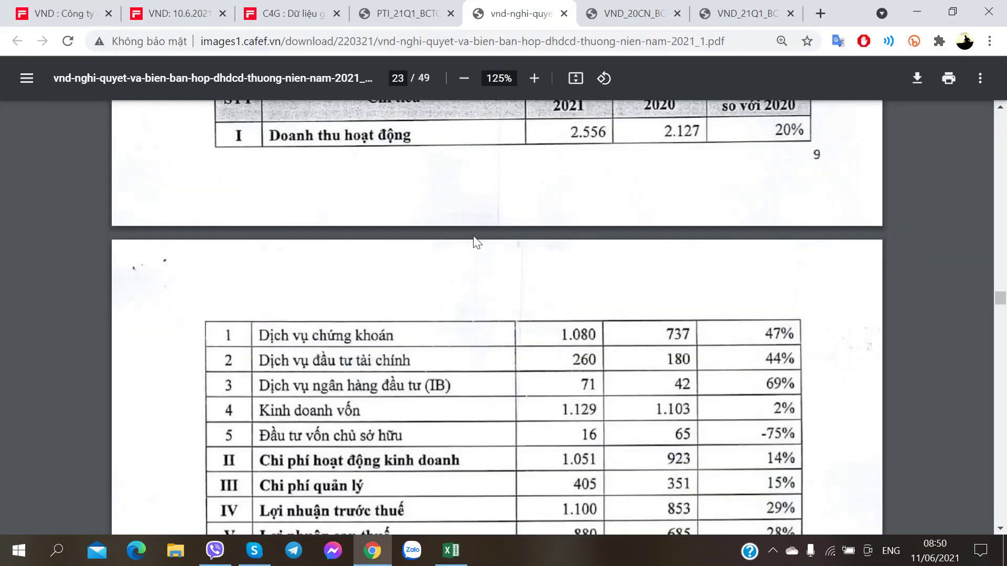
{"action": "scroll", "coordinate": [472, 233], "scroll_direction": "up", "scroll_amount": 3}
{"action": "key", "text": "alt+Tab"}
{"action": "key", "text": "Tab"}
{"action": "type", "text": "2556"}
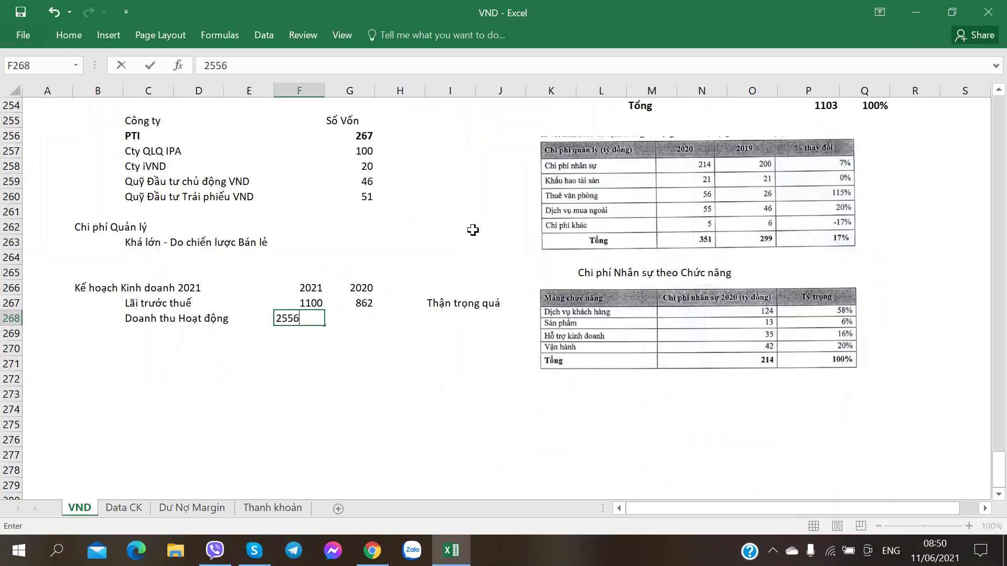
{"action": "key", "text": "alt+Tab"}
{"action": "key", "text": "alt+Tab"}
{"action": "key", "text": "Tab"}
{"action": "type", "text": "2"}
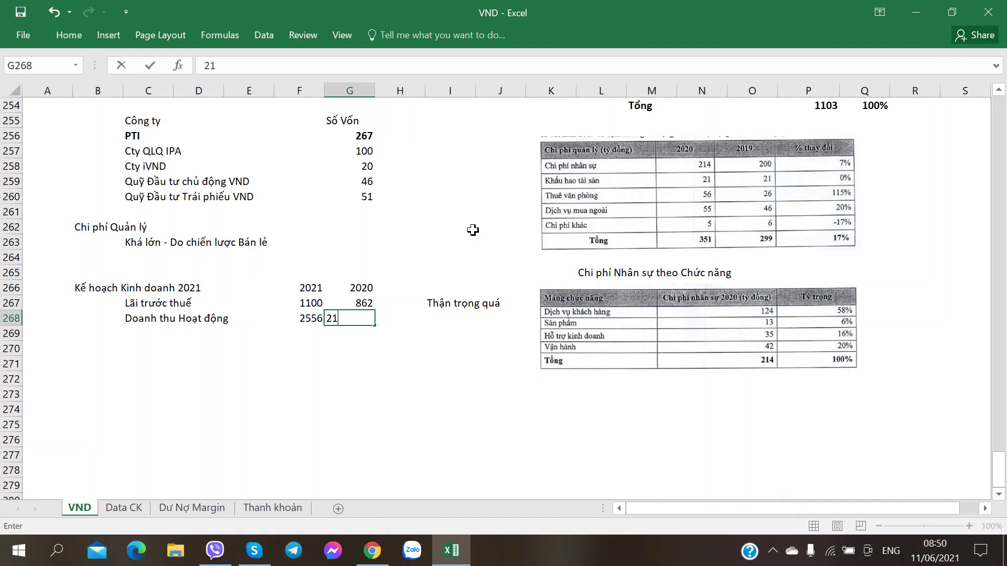
{"action": "type", "text": "2"}
{"action": "key", "text": "BackSpace"}
{"action": "type", "text": "11"}
{"action": "type", "text": "7"}
{"action": "key", "text": "Tab"}
Enter the heading "Tăng %" in H266 and centre it.
{"action": "key", "text": "Up"}
{"action": "key", "text": "Up"}
{"action": "type", "text": "T"}
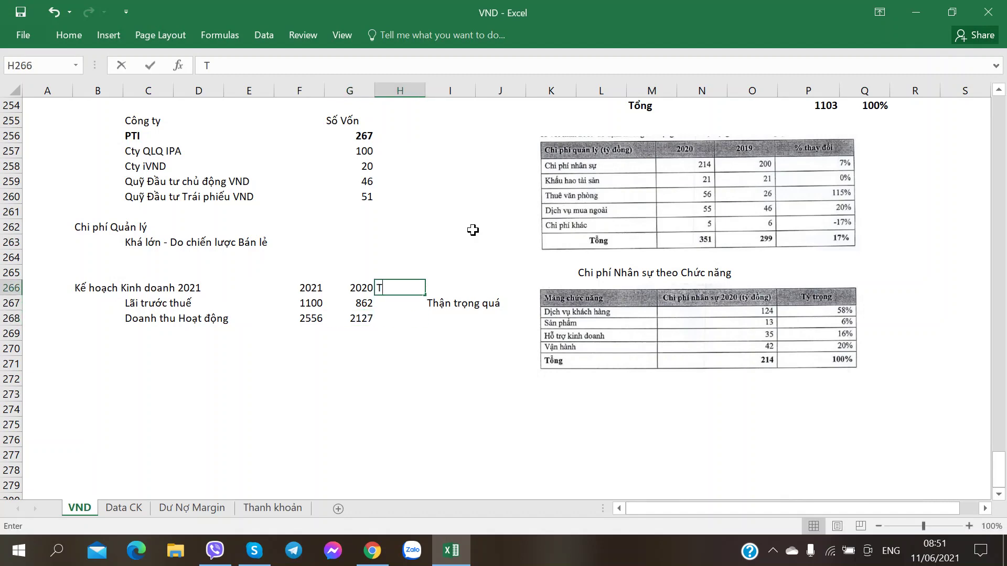
{"action": "type", "text": "ăng %"}
{"action": "key", "text": "ctrl+Return"}
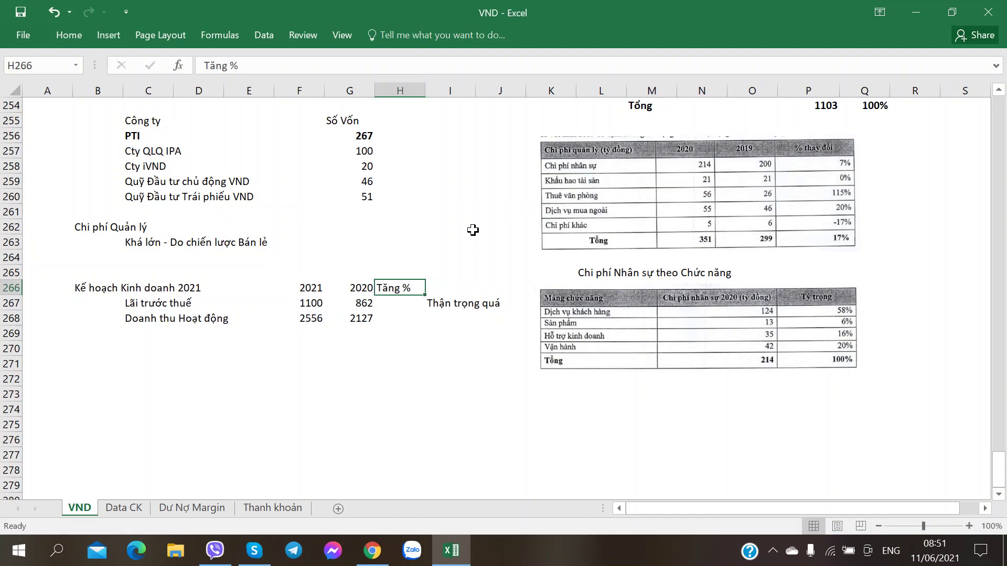
{"action": "left_click", "coordinate": [64, 32]}
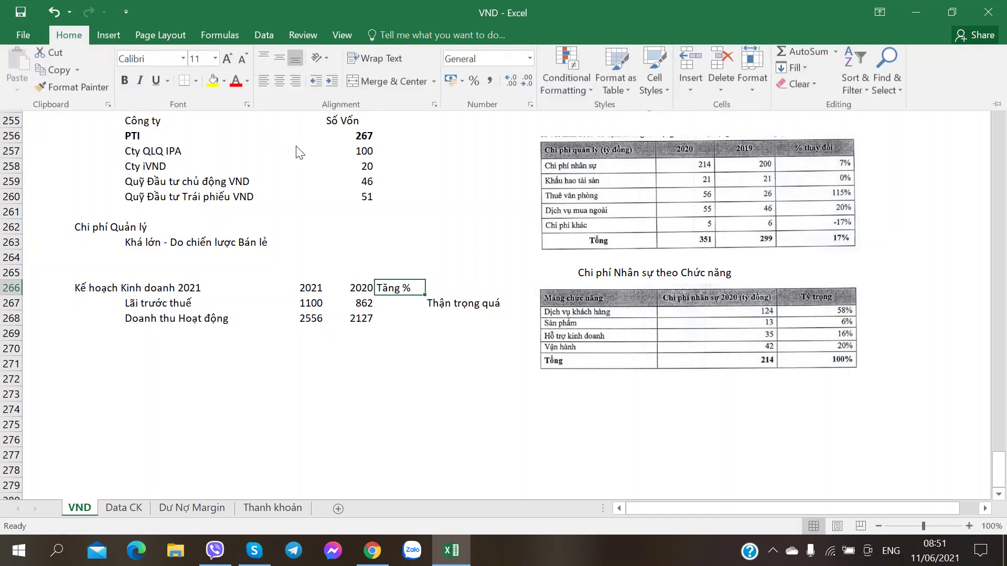
{"action": "left_click", "coordinate": [281, 85]}
Calculate the planned pre-tax profit growth in H267 with the formula =F267/G267-1.
{"action": "left_click", "coordinate": [404, 319]}
{"action": "key", "text": "alt+Tab"}
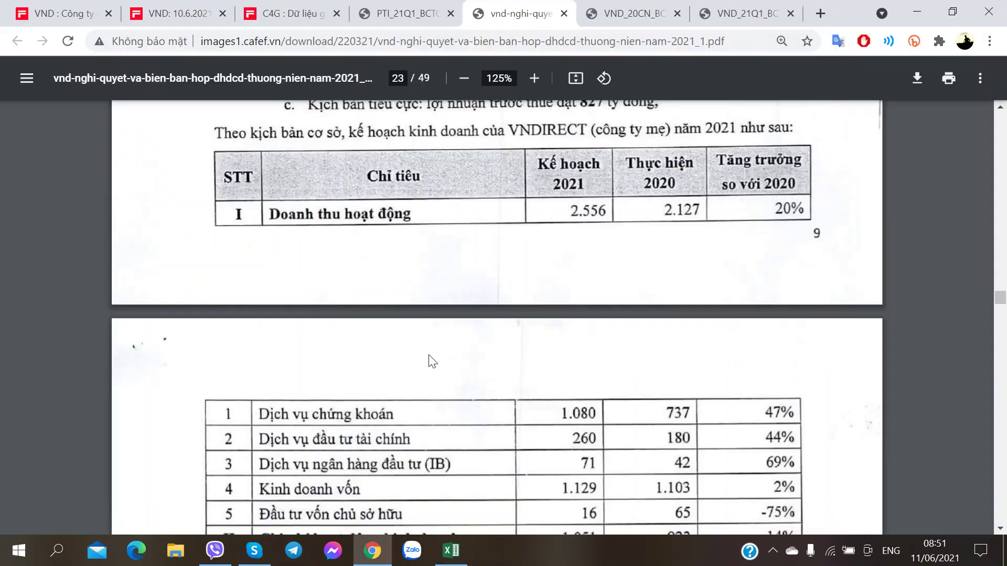
{"action": "key", "text": "alt+Tab"}
{"action": "key", "text": "Up"}
{"action": "type", "text": "="}
{"action": "key", "text": "Left"}
{"action": "key", "text": "Left"}
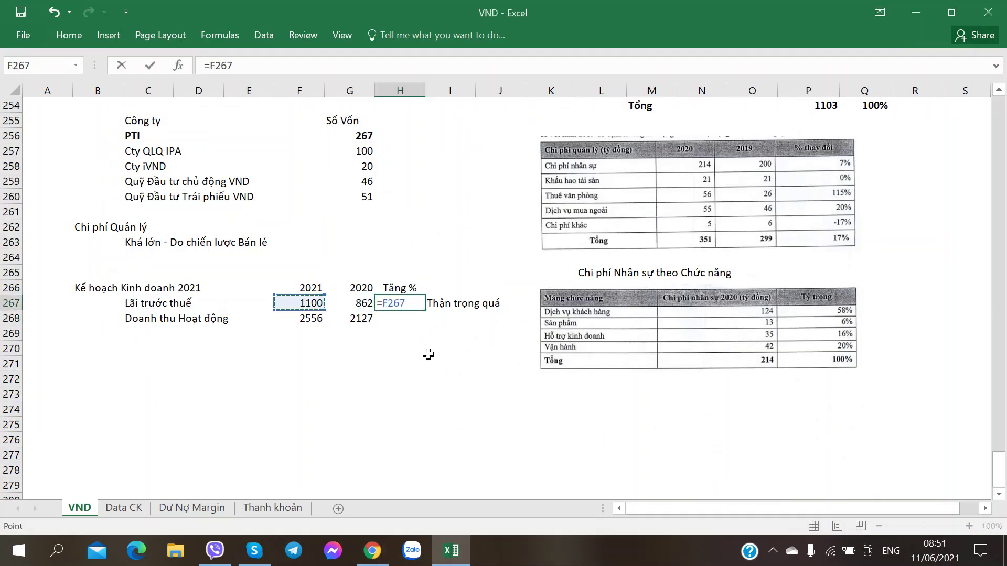
{"action": "type", "text": "/"}
{"action": "key", "text": "Left"}
{"action": "type", "text": "-1"}
{"action": "key", "text": "ctrl+Return"}
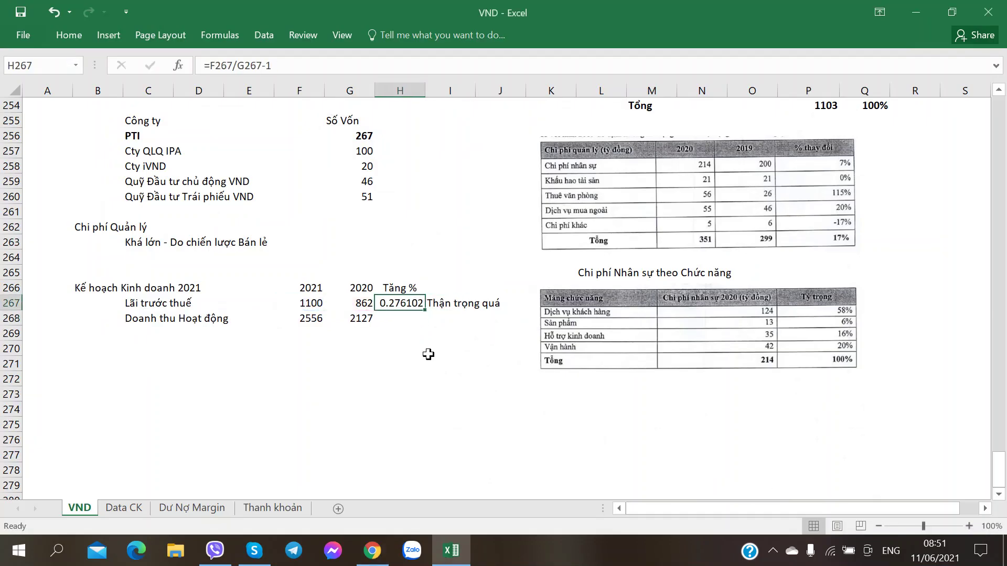
Format the growth value in H267 as a percentage with two decimal places.
{"action": "key", "text": "Up"}
{"action": "left_click", "coordinate": [403, 304]}
{"action": "left_click", "coordinate": [73, 38]}
{"action": "left_click", "coordinate": [474, 85]}
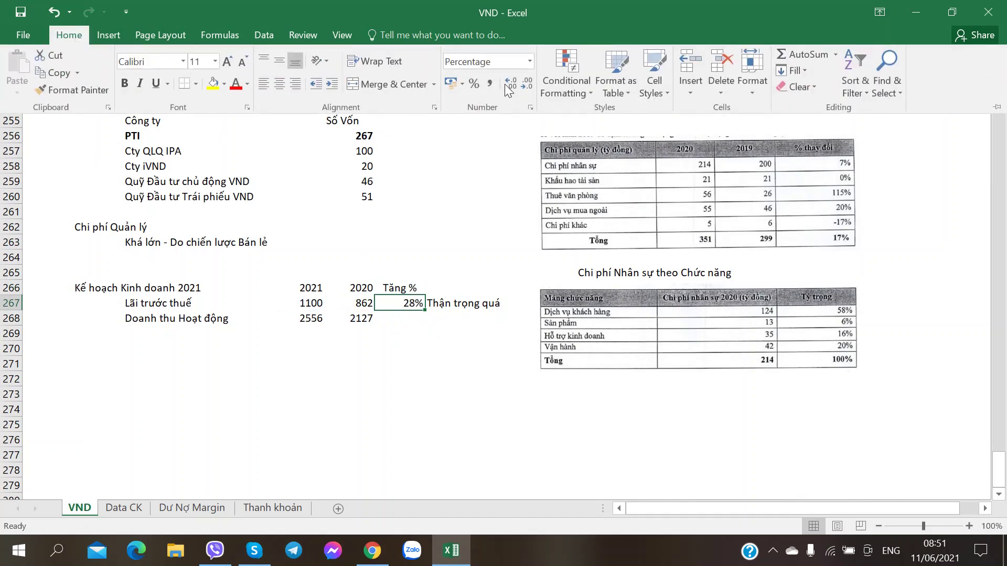
{"action": "left_click", "coordinate": [511, 84]}
{"action": "left_click", "coordinate": [511, 84]}
Copy the growth formula from H267 to H268 and view the revenue breakdown in the meeting report's plan table.
{"action": "key", "text": "ctrl+c"}
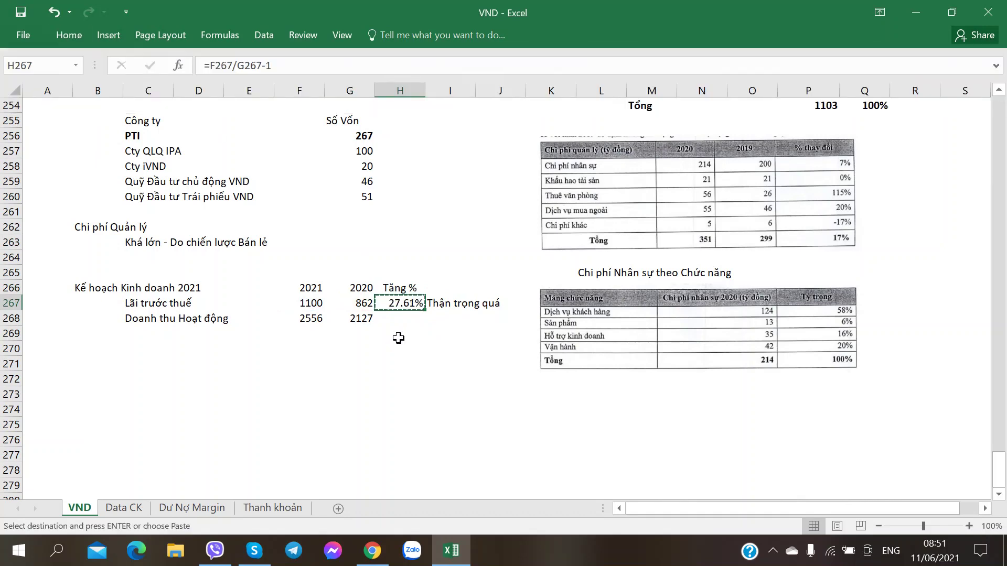
{"action": "key", "text": "Down"}
{"action": "key", "text": "ctrl+v"}
{"action": "key", "text": "alt+Tab"}
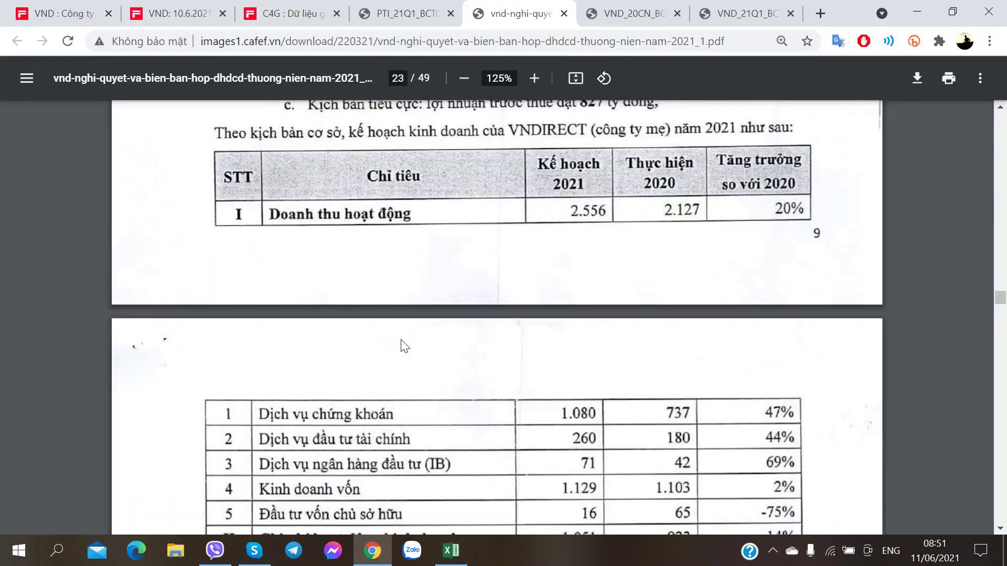
{"action": "scroll", "coordinate": [404, 346], "scroll_direction": "down", "scroll_amount": 2}
{"action": "key", "text": "alt+Tab"}
Try to move the "Doanh thu Hoạt động" cells C268:H268 down to row 269, and undo the move.
{"action": "key", "text": "Down"}
{"action": "key", "text": "Left"}
{"action": "key", "text": "Left"}
{"action": "key", "text": "Left"}
{"action": "key", "text": "Left"}
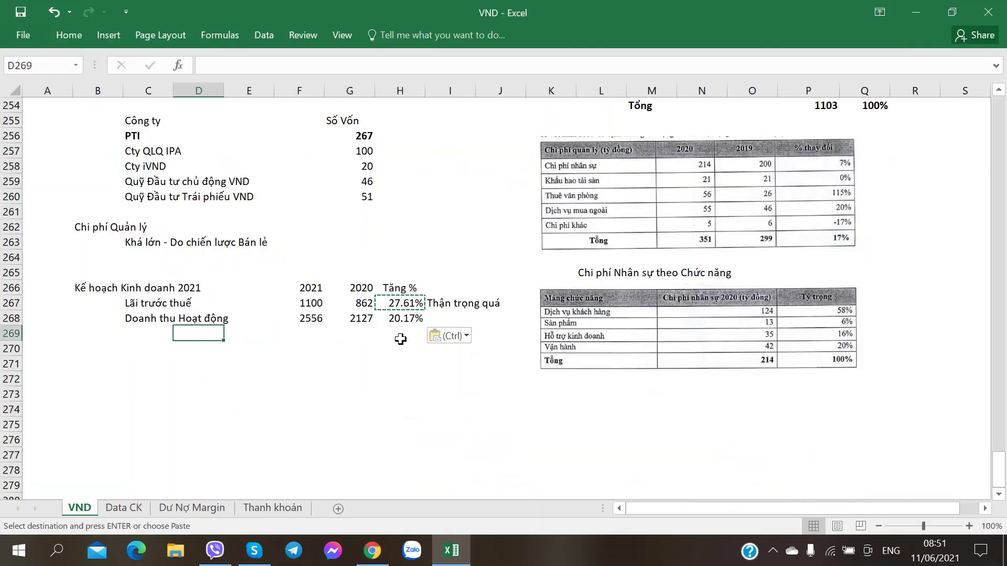
{"action": "key", "text": "Left"}
{"action": "key", "text": "Up"}
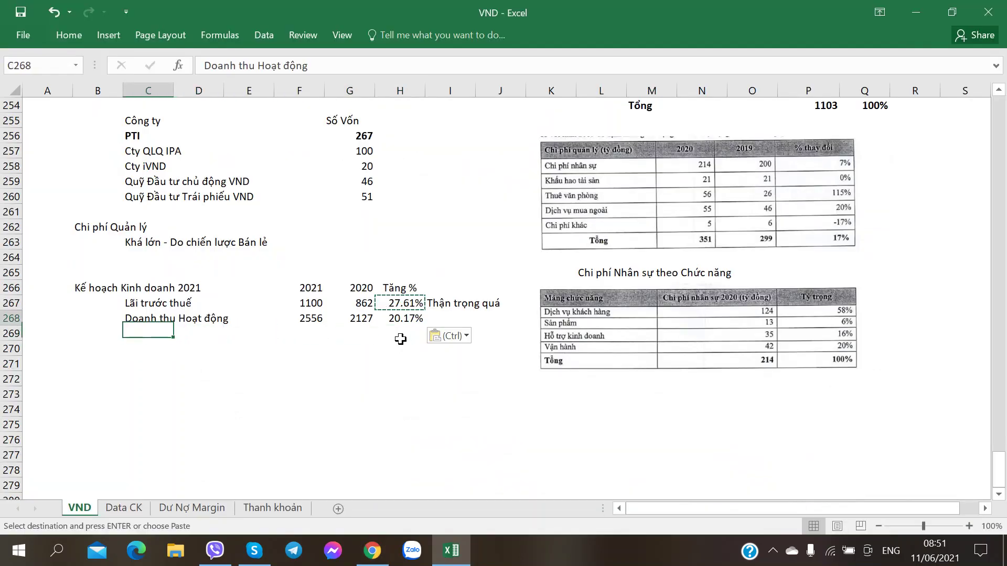
{"action": "key", "text": "shift+Right"}
{"action": "key", "text": "shift+Right"}
{"action": "key", "text": "shift+Right"}
{"action": "key", "text": "shift+Right"}
{"action": "key", "text": "shift+Right"}
{"action": "key", "text": "Escape"}
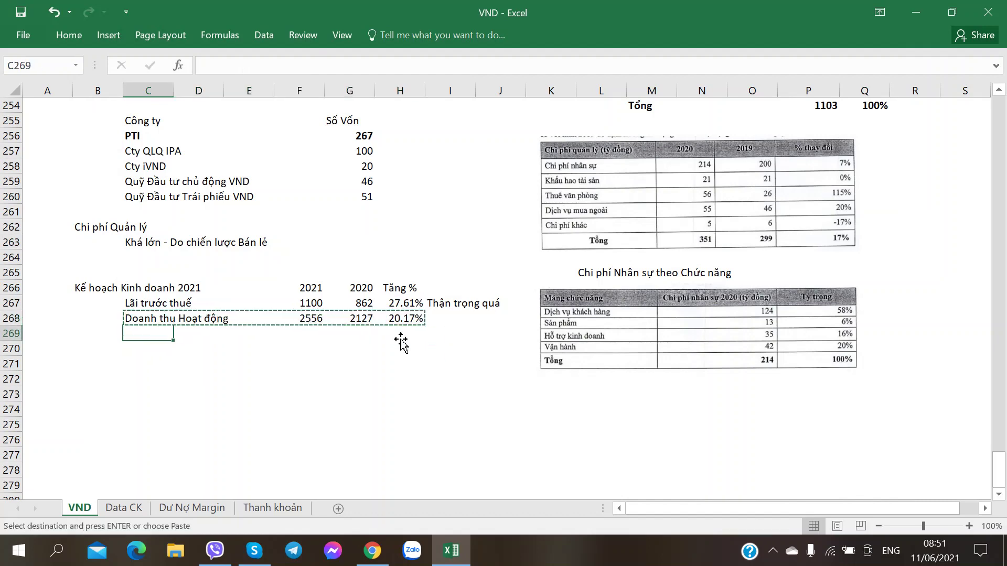
{"action": "key", "text": "ctrl+shift+equal"}
{"action": "key", "text": "Down"}
{"action": "key", "text": "Down"}
{"action": "key", "text": "Down"}
{"action": "key", "text": "Up"}
{"action": "key", "text": "Right"}
{"action": "key", "text": "Left"}
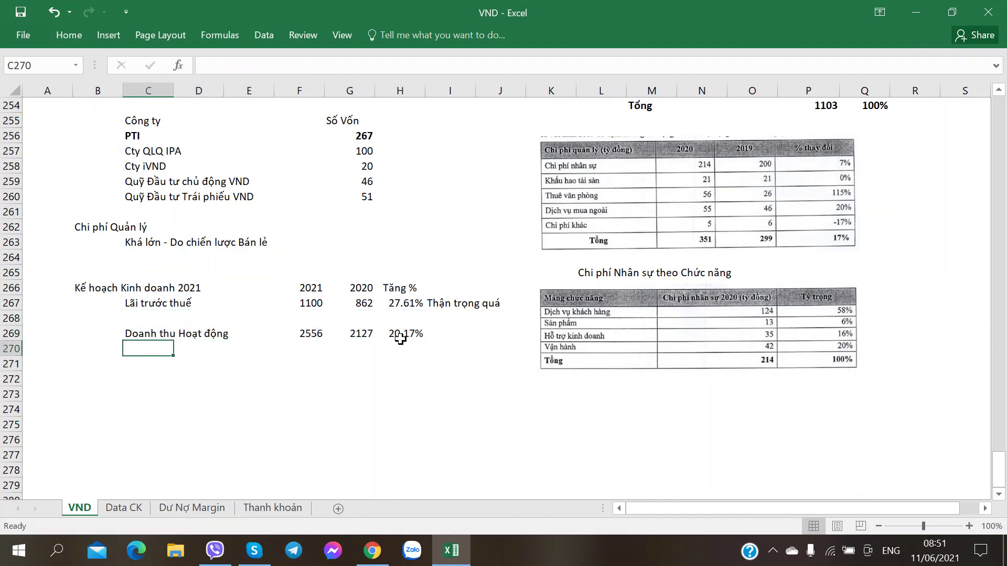
{"action": "key", "text": "Up"}
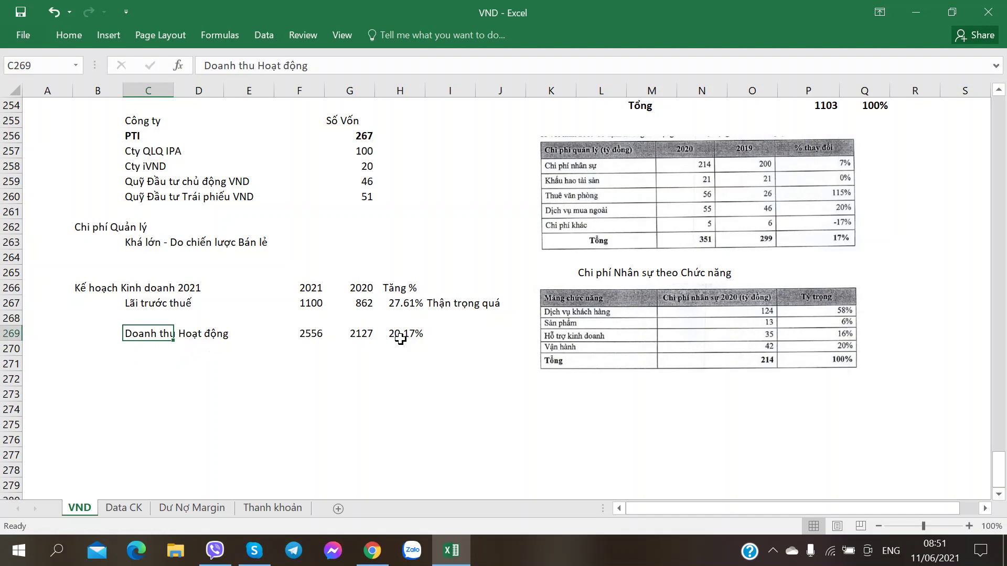
{"action": "key", "text": "ctrl+z"}
Enter the label "DV CK" in D269 beneath the operating revenue row.
{"action": "key", "text": "Right"}
{"action": "key", "text": "Left"}
{"action": "key", "text": "Up"}
{"action": "key", "text": "Right"}
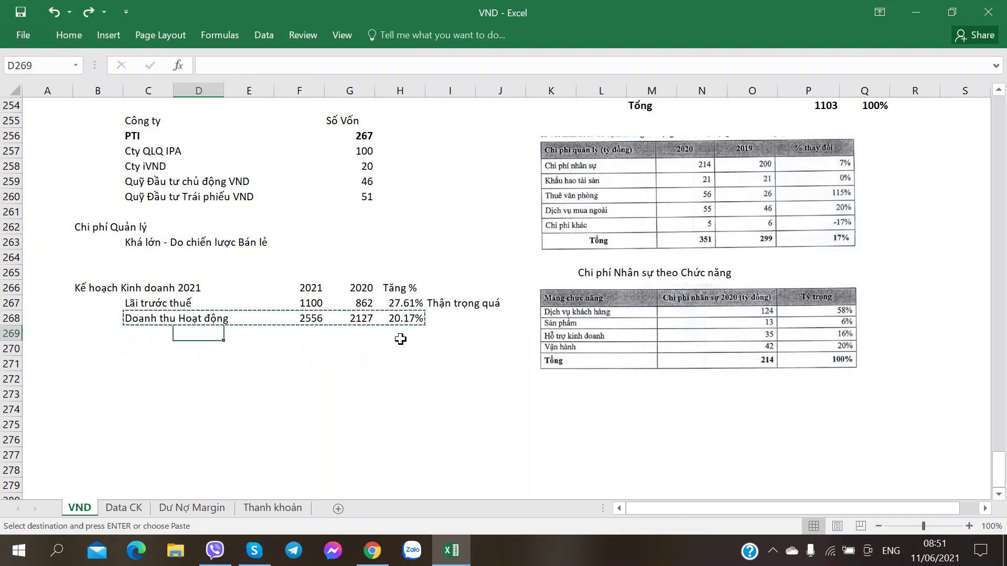
{"action": "type", "text": "DV CK"}
{"action": "key", "text": "Right"}
{"action": "key", "text": "Right"}
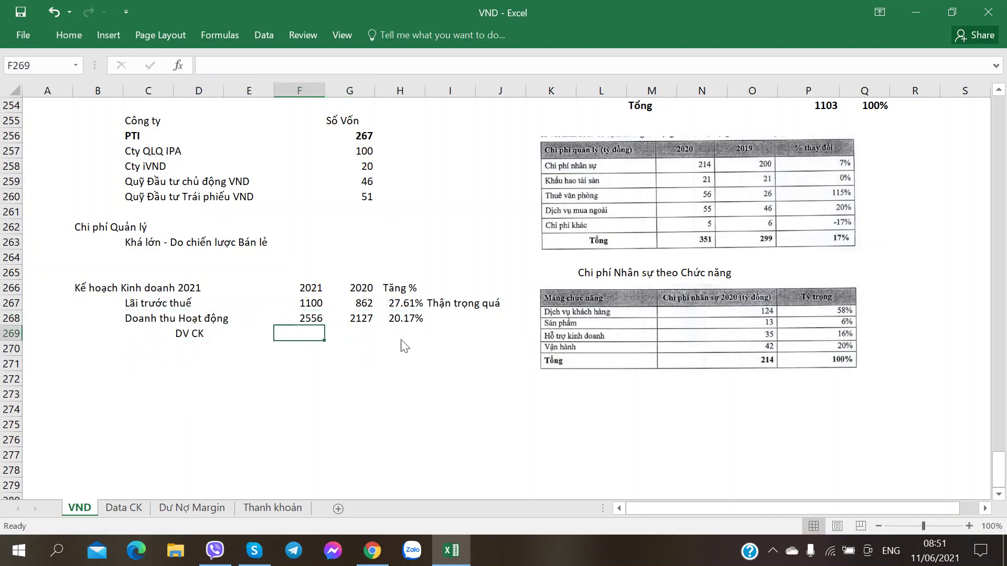
Copy the securities services figures from the report, entering 1080 in F269 for 2021 and 737 in G269 for 2020.
{"action": "key", "text": "alt+Tab"}
{"action": "key", "text": "alt+Tab"}
{"action": "type", "text": "1080"}
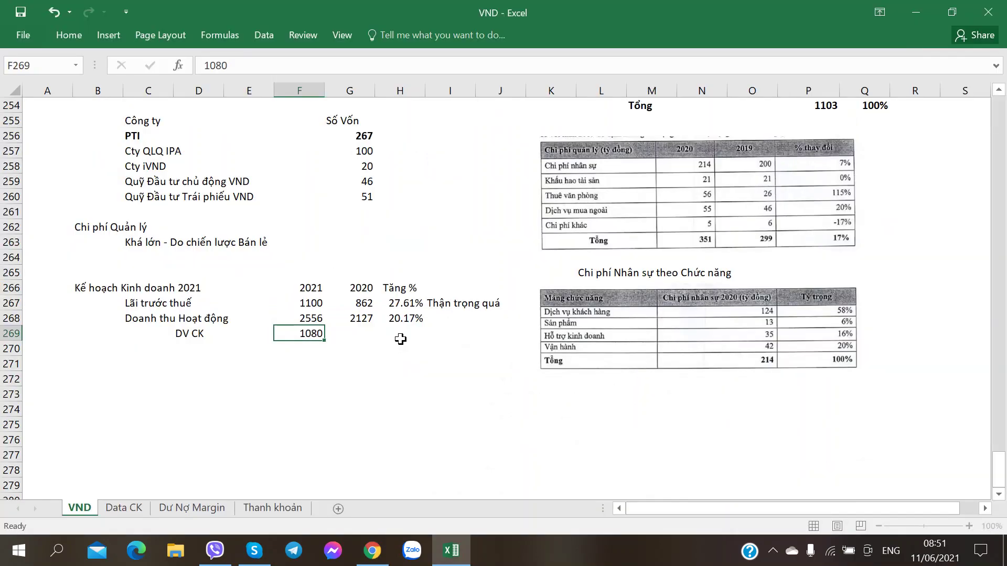
{"action": "key", "text": "Right"}
{"action": "key", "text": "alt+Tab"}
{"action": "key", "text": "alt+Tab"}
{"action": "type", "text": "737"}
Copy the growth formula from H268 to H269 for the securities services row.
{"action": "key", "text": "Up"}
{"action": "key", "text": "Right"}
{"action": "key", "text": "ctrl+c"}
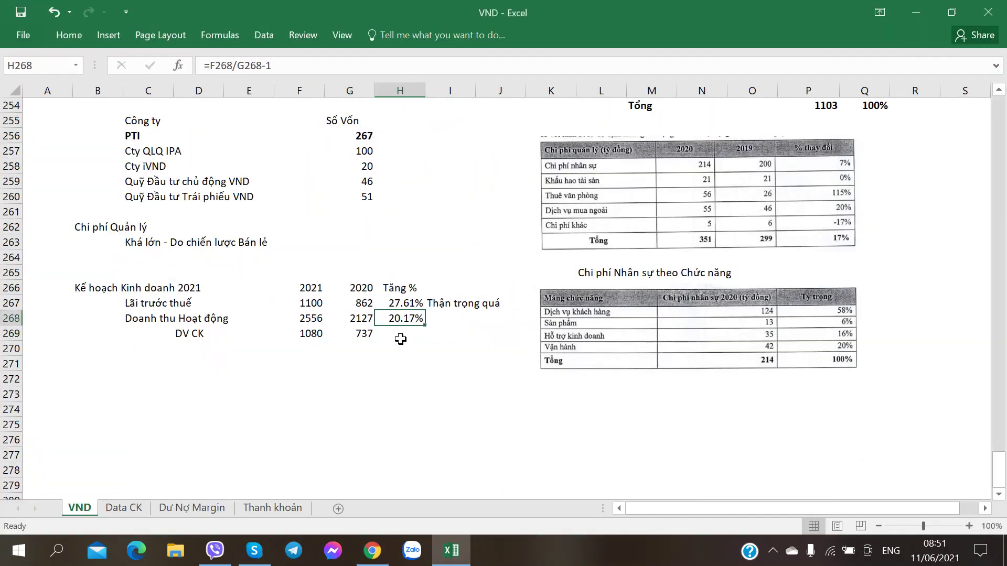
{"action": "key", "text": "Down"}
{"action": "key", "text": "ctrl+v"}
{"action": "key", "text": "Return"}
Check the next revenue item in the report and enter the label "DV Đầu tư TC" in D270.
{"action": "key", "text": "Home"}
{"action": "key", "text": "Right"}
{"action": "key", "text": "Right"}
{"action": "key", "text": "Right"}
{"action": "key", "text": "alt+Tab"}
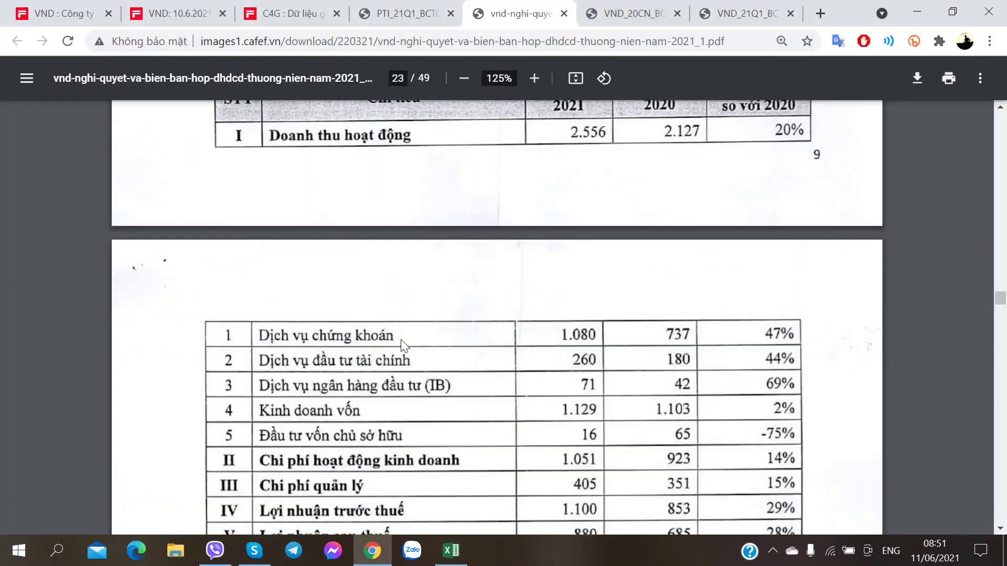
{"action": "key", "text": "alt+Tab"}
{"action": "type", "text": "DV "}
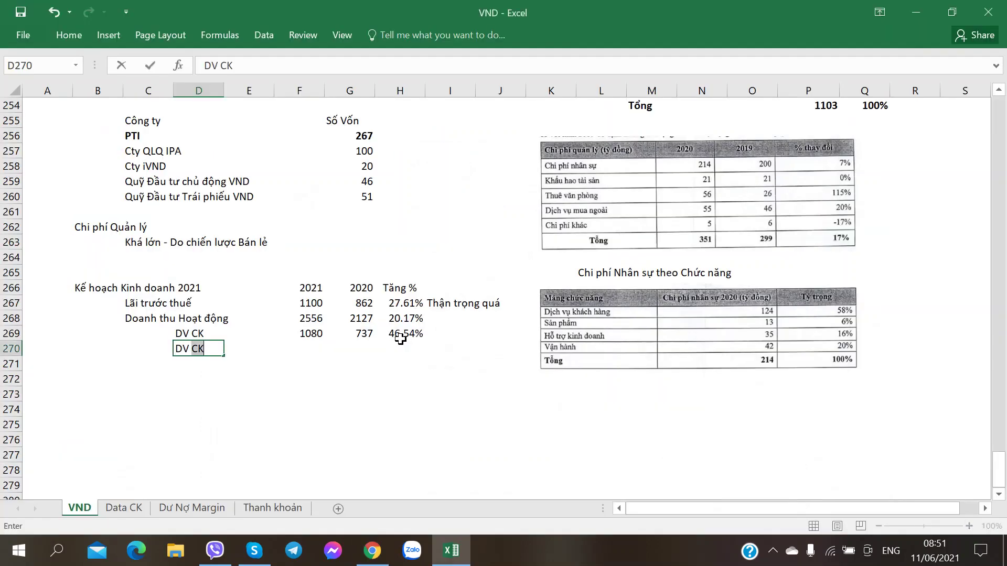
{"action": "type", "text": "Đầu tu TC"}
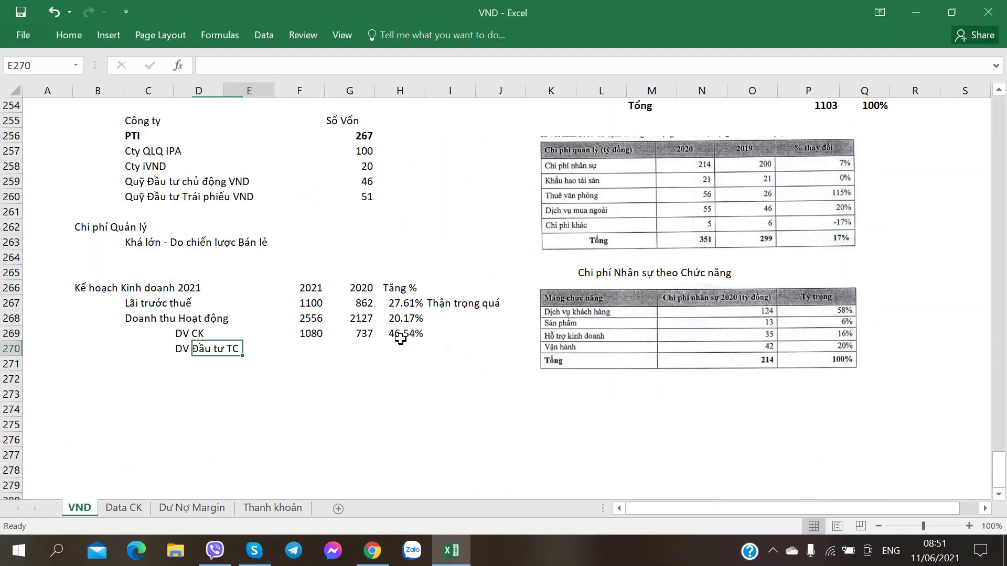
{"action": "key", "text": "Right"}
{"action": "key", "text": "Right"}
Copy the financial investment services figures from the report, entering 260 in F270 and 180 in G270.
{"action": "key", "text": "alt+Tab"}
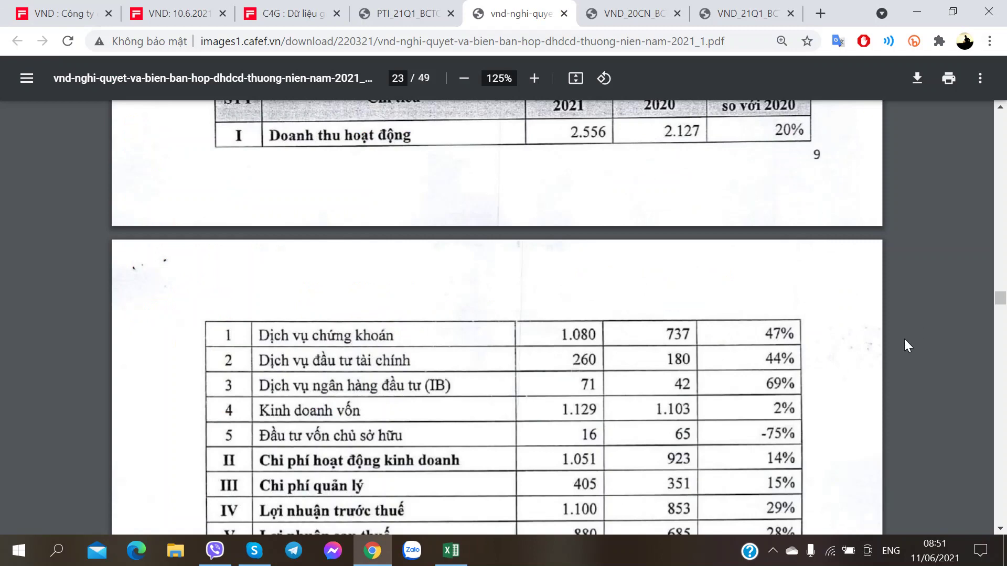
{"action": "key", "text": "alt+Tab"}
{"action": "type", "text": "260"}
{"action": "key", "text": "Right"}
{"action": "type", "text": "180"}
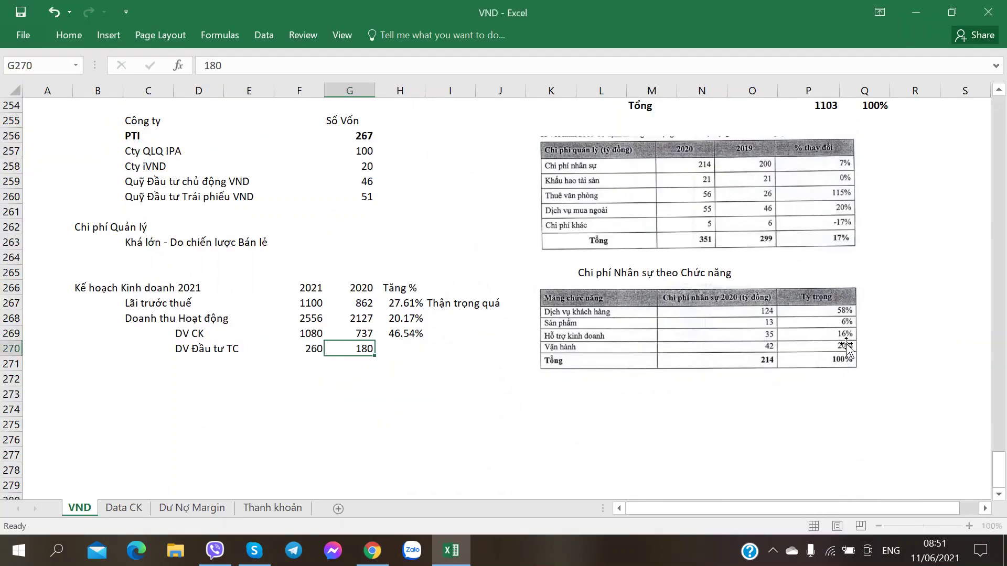
Fill the growth formula from H269 down to H270.
{"action": "key", "text": "Right"}
{"action": "key", "text": "Up"}
{"action": "key", "text": "shift+Down"}
{"action": "key", "text": "ctrl+d"}
{"action": "key", "text": "Down"}
Check the third revenue item in the report and enter the label "DV NH Đầu tư" in D271.
{"action": "key", "text": "Home"}
{"action": "key", "text": "Right"}
{"action": "key", "text": "Right"}
{"action": "key", "text": "Right"}
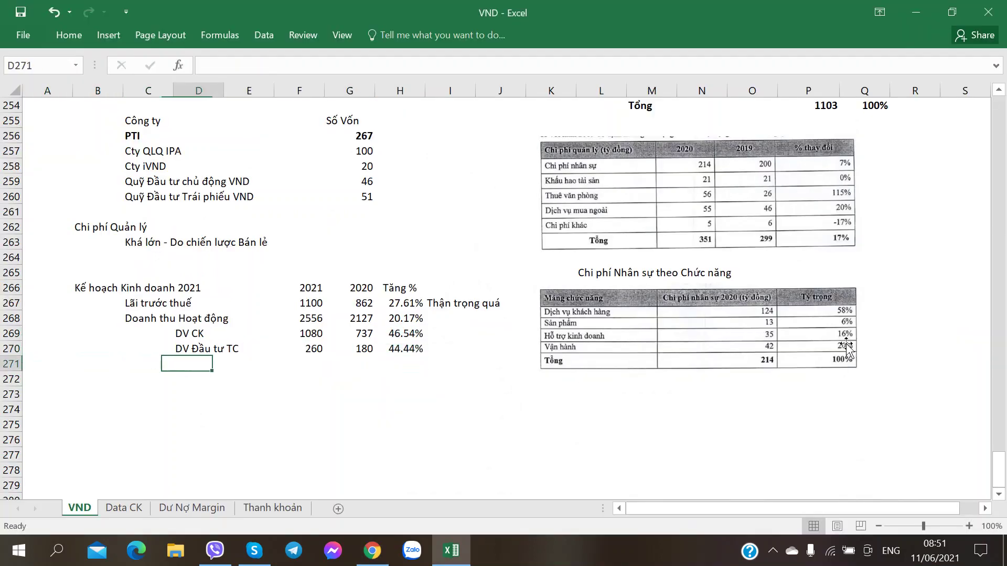
{"action": "key", "text": "alt+Tab"}
{"action": "key", "text": "alt+Tab"}
{"action": "type", "text": "D"}
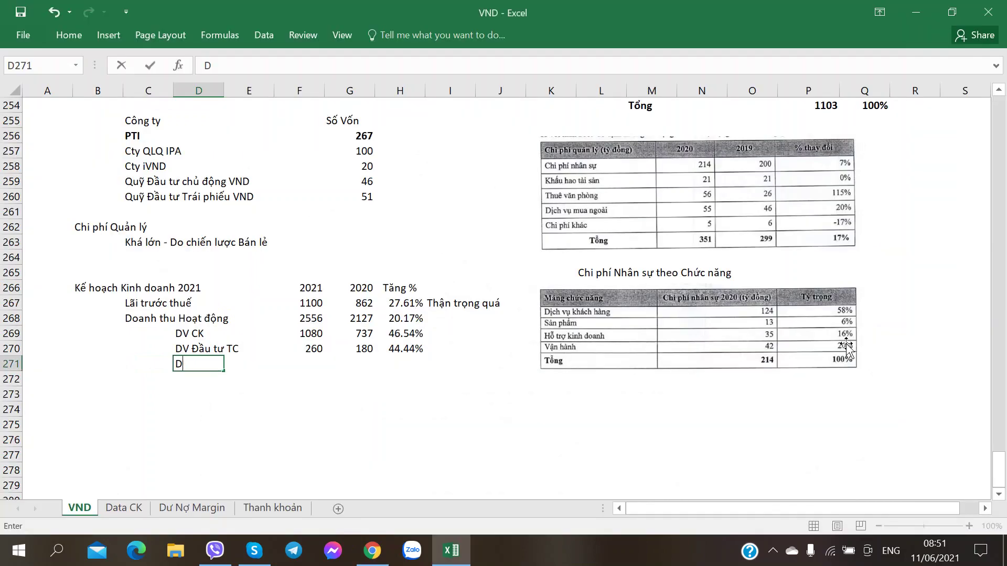
{"action": "type", "text": "V NH Dầu tư"}
{"action": "key", "text": "Right"}
{"action": "key", "text": "Right"}
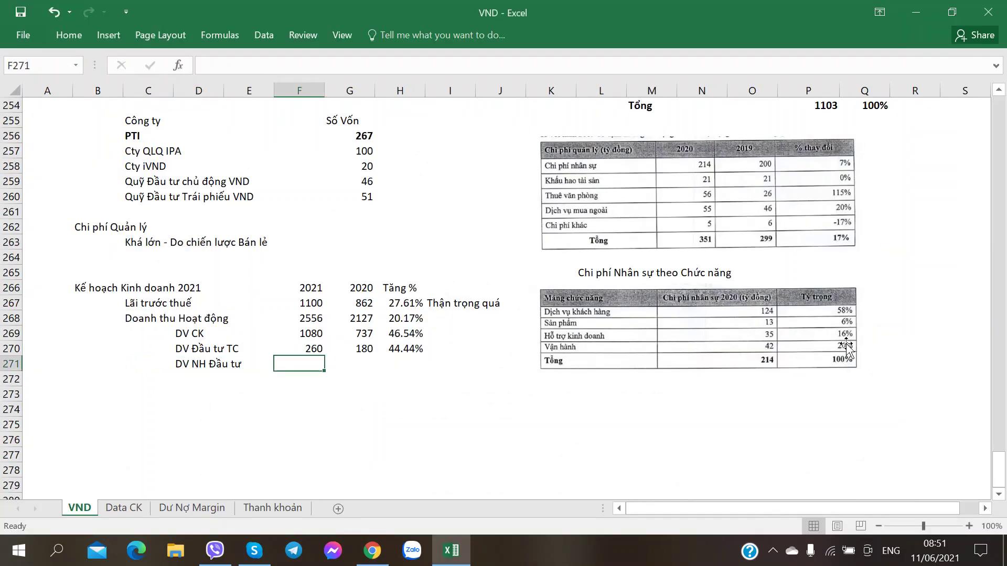
Copy the investment banking figures from the report, entering 71 in F271 and 42 in G271.
{"action": "key", "text": "alt+Tab"}
{"action": "key", "text": "alt+Tab"}
{"action": "type", "text": "71"}
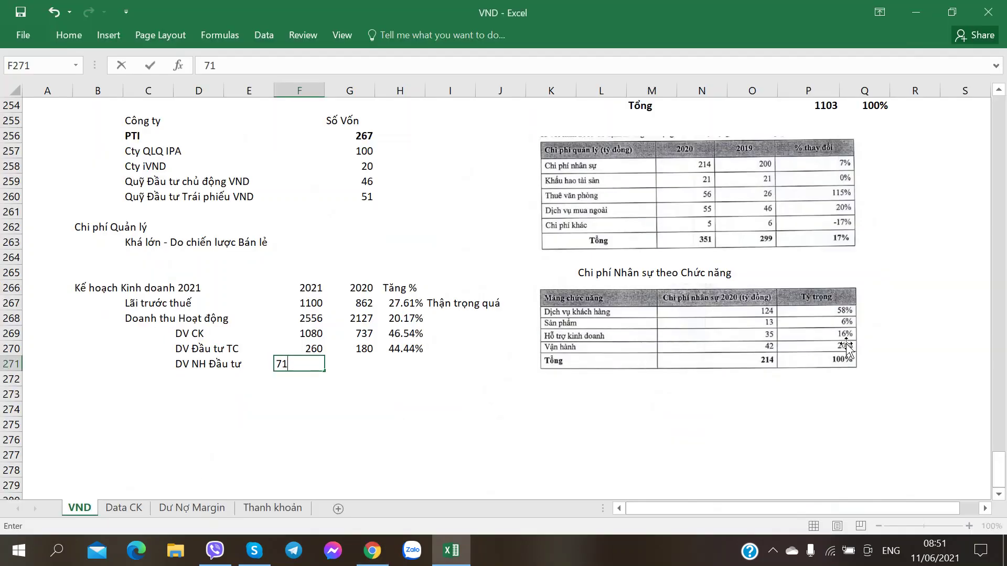
{"action": "key", "text": "Right"}
{"action": "type", "text": "42"}
Fill the growth formula from H270 down to H271.
{"action": "key", "text": "Right"}
{"action": "key", "text": "Up"}
{"action": "key", "text": "shift+Down"}
{"action": "key", "text": "ctrl+d"}
{"action": "key", "text": "Down"}
{"action": "key", "text": "Down"}
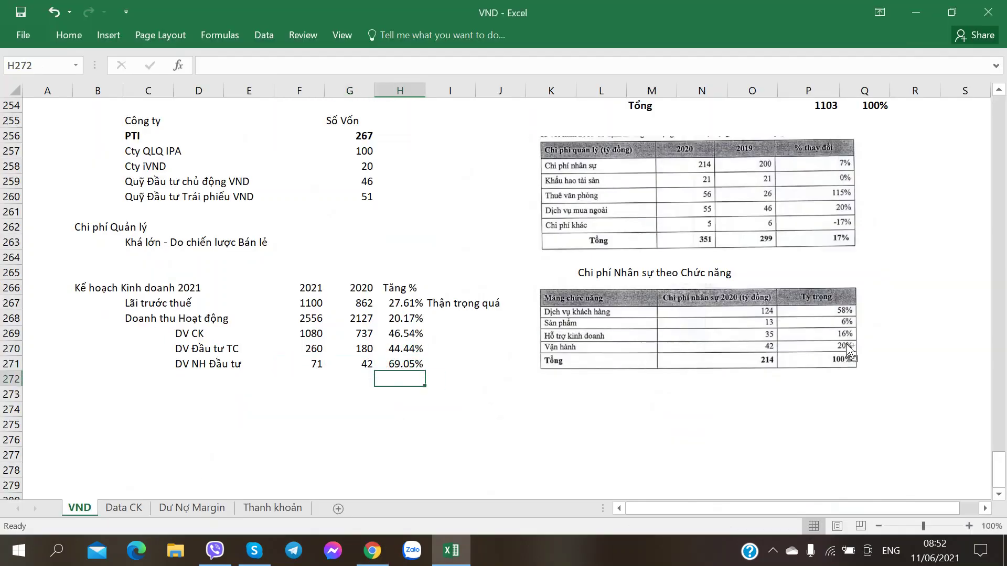
Check the fourth revenue item in the report and enter the label "KD Vốn" in D272.
{"action": "key", "text": "Home"}
{"action": "key", "text": "Right"}
{"action": "key", "text": "Right"}
{"action": "key", "text": "alt+Tab"}
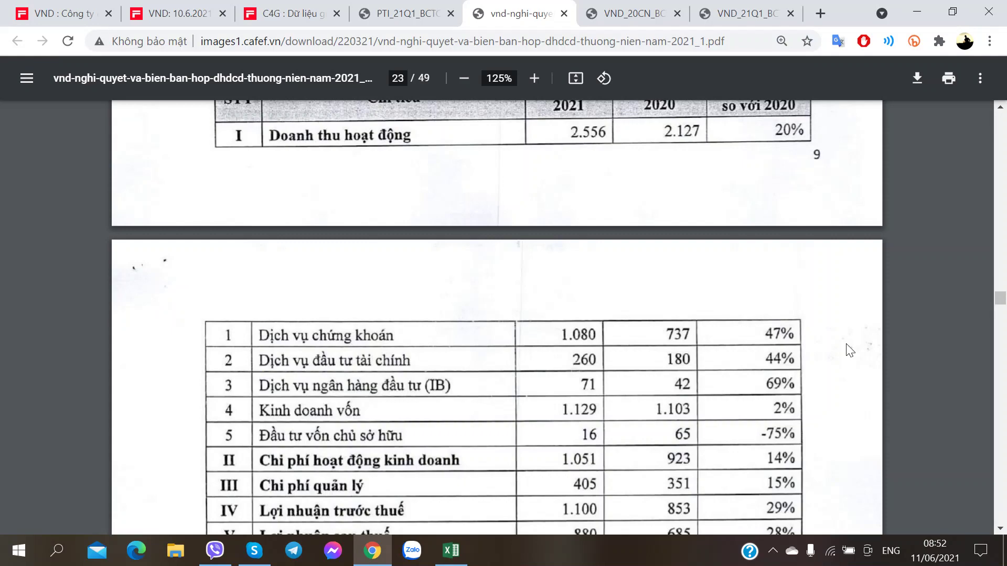
{"action": "key", "text": "alt+Tab"}
{"action": "type", "text": "KD"}
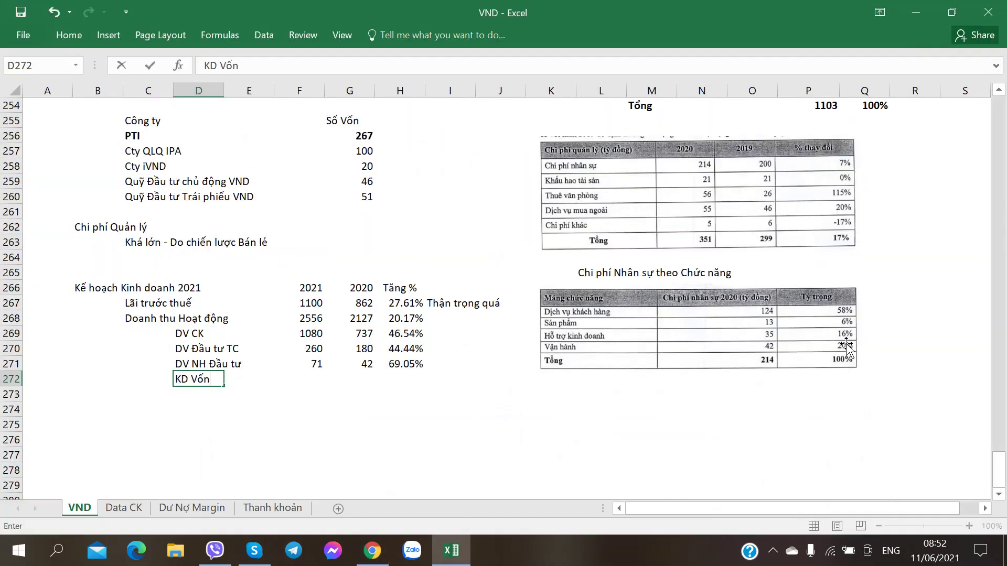
{"action": "key", "text": "Right"}
{"action": "key", "text": "Right"}
Copy the capital business figures from the report, entering 1129 in F272 and 1103 in G272.
{"action": "key", "text": "alt+Tab"}
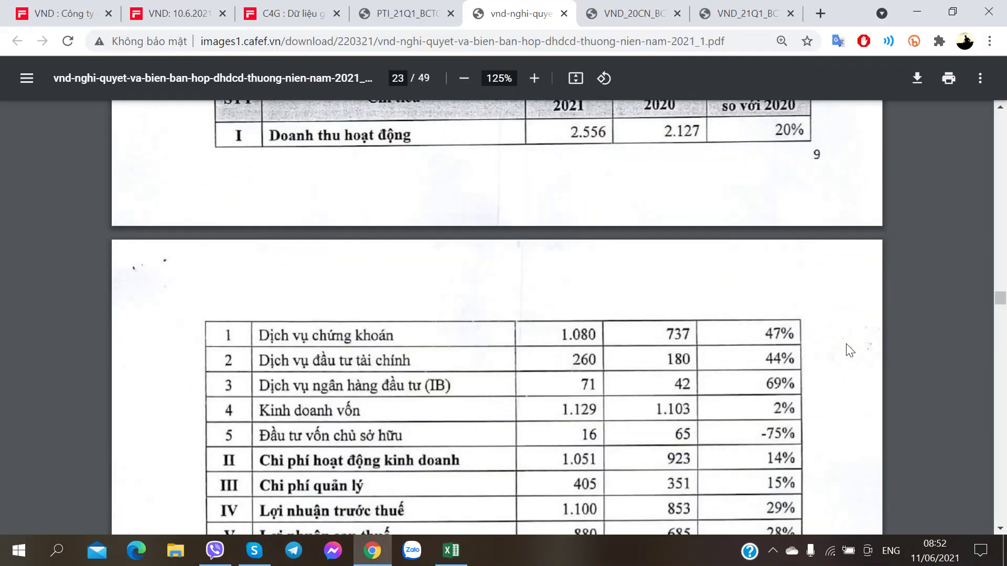
{"action": "key", "text": "alt+Tab"}
{"action": "type", "text": "1129"}
{"action": "key", "text": "Right"}
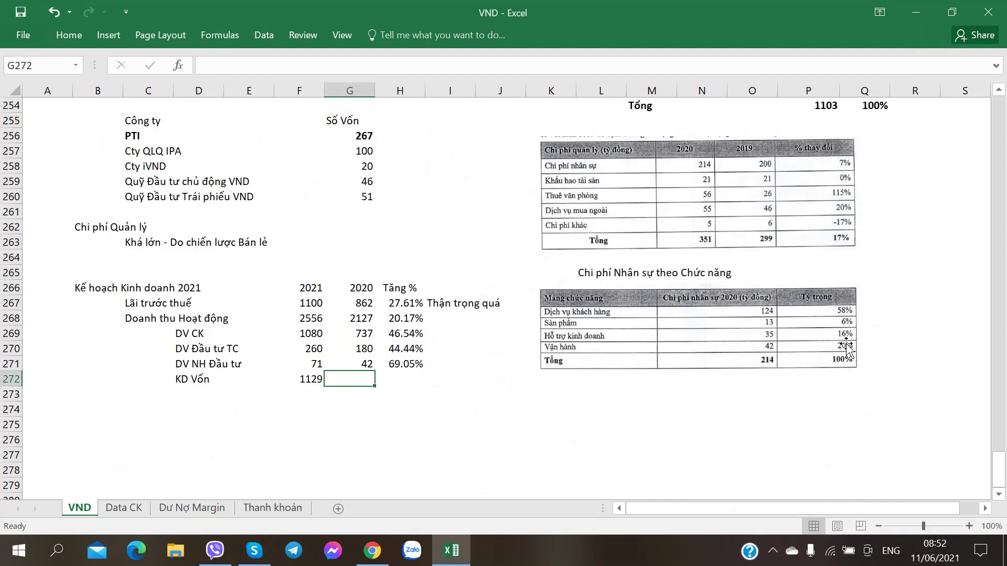
{"action": "key", "text": "alt+Tab"}
{"action": "key", "text": "alt+Tab"}
{"action": "type", "text": "1103"}
Calculate the capital business growth in H272 with =F272/G272-1, and fill down from H271 to apply its percentage format.
{"action": "key", "text": "Right"}
{"action": "type", "text": "=F272/G272-1"}
{"action": "key", "text": "Up"}
{"action": "key", "text": "shift+Down"}
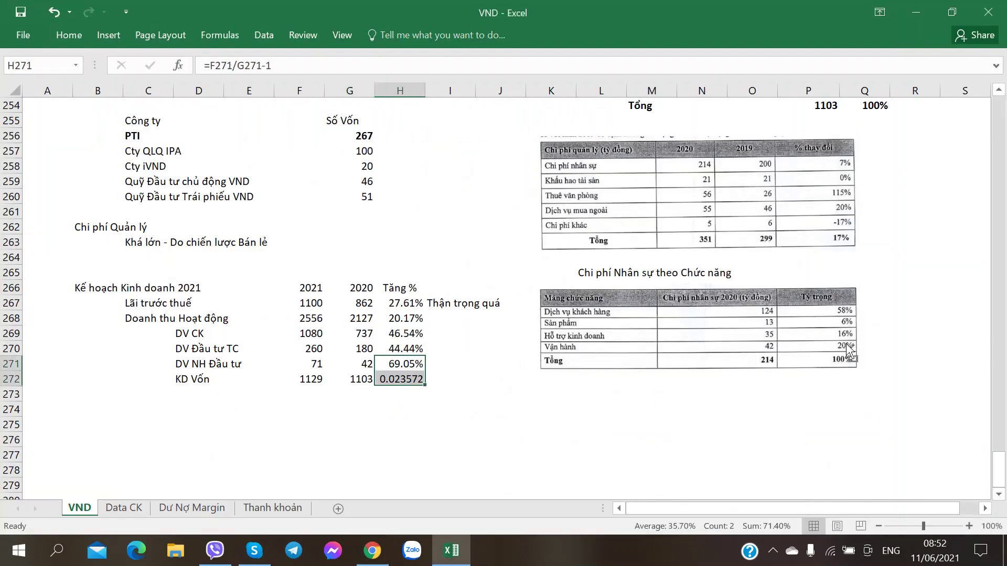
{"action": "key", "text": "ctrl+d"}
{"action": "key", "text": "Down"}
Check the fifth revenue item in the report and enter the label "Đầu tư Vốn chủ" in D273.
{"action": "key", "text": "Home"}
{"action": "key", "text": "Right"}
{"action": "key", "text": "Right"}
{"action": "key", "text": "Right"}
{"action": "key", "text": "alt+Tab"}
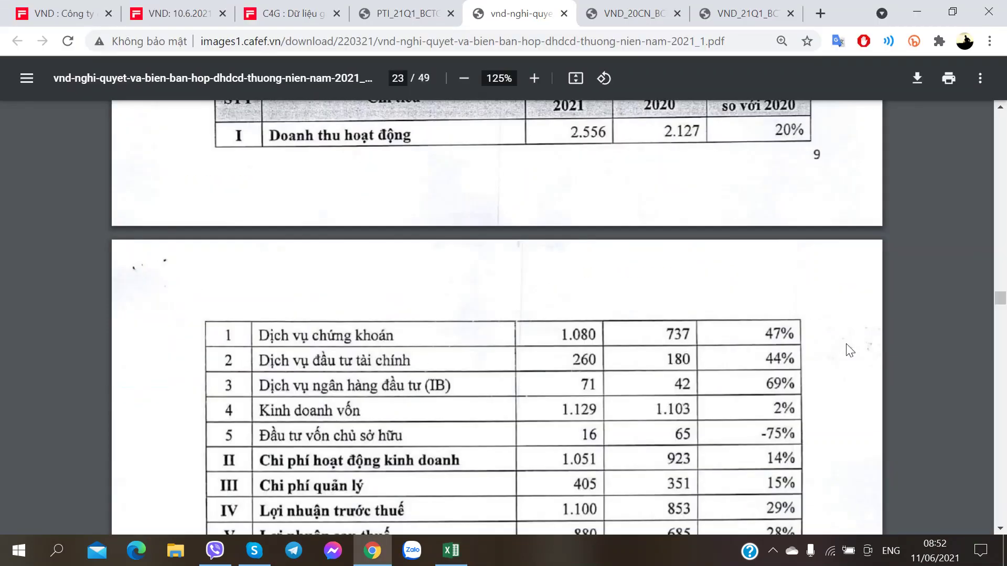
{"action": "key", "text": "alt+Tab"}
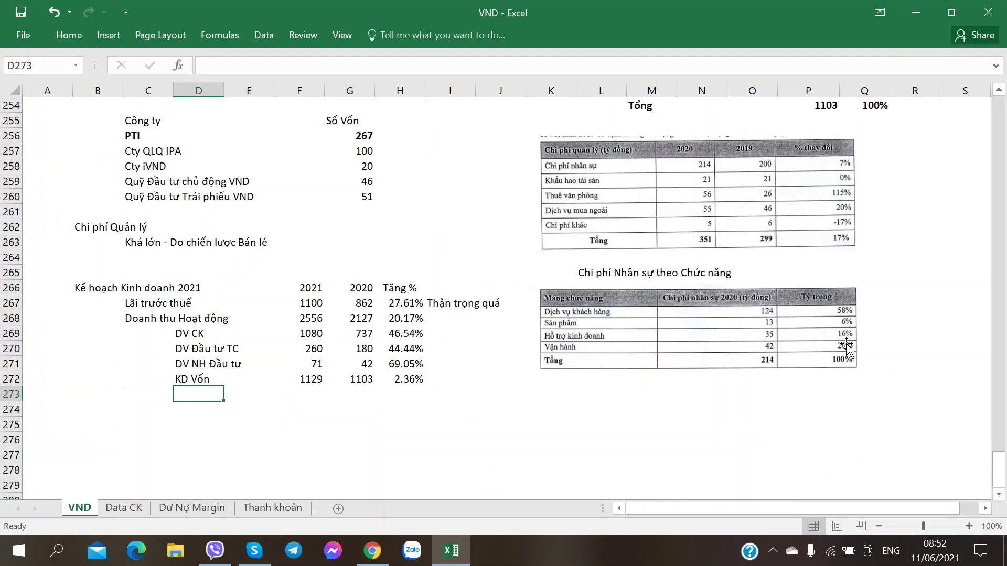
{"action": "type", "text": "Đầu tư Vo"}
{"action": "type", "text": "n c"}
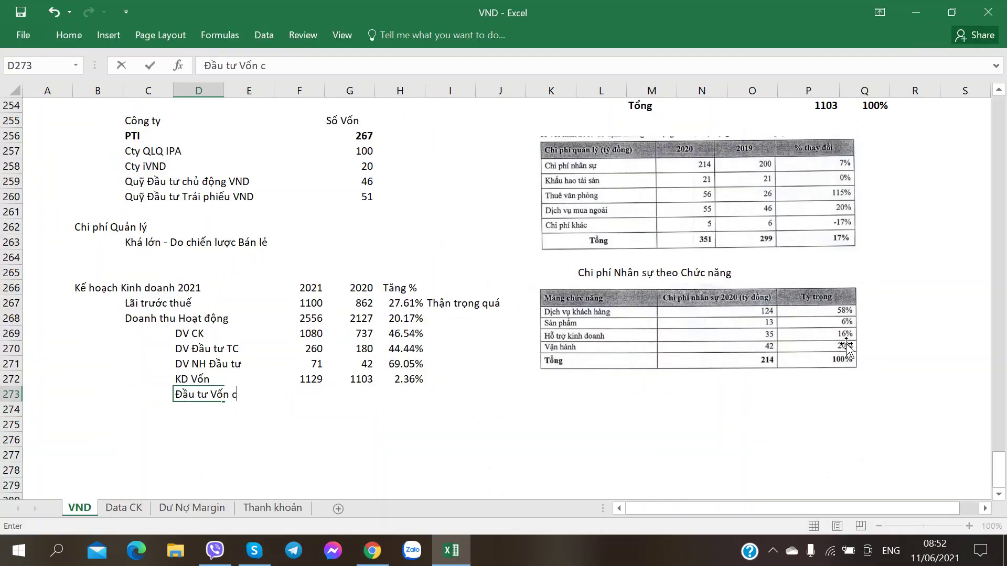
{"action": "type", "text": "hủ"}
{"action": "key", "text": "Right"}
{"action": "key", "text": "Right"}
Copy the equity investment figures from the report, entering 16 in F273 and 65 in G273.
{"action": "key", "text": "alt+Tab"}
{"action": "key", "text": "alt+Tab"}
{"action": "type", "text": "1"}
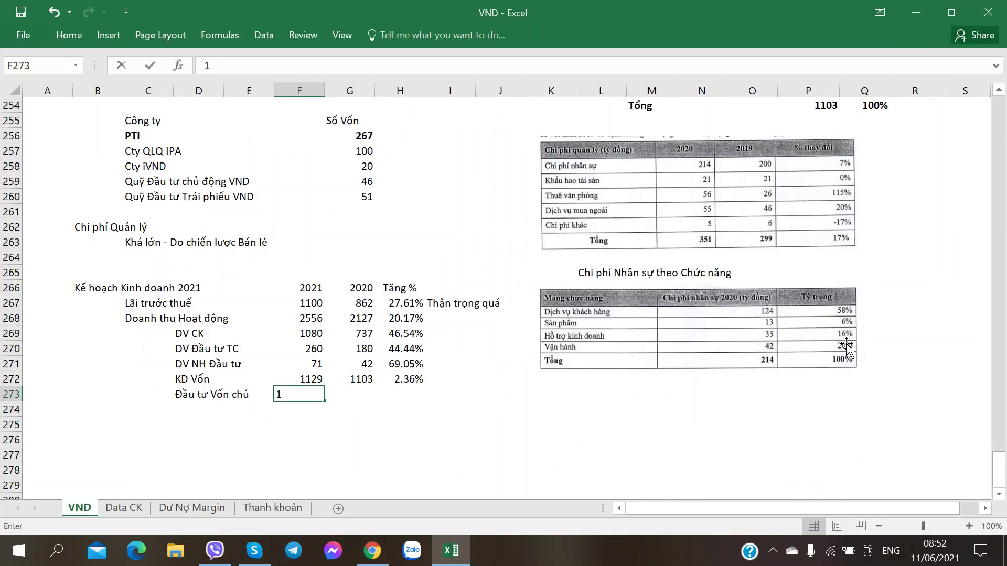
{"action": "type", "text": "6"}
{"action": "key", "text": "Right"}
{"action": "key", "text": "alt+Tab"}
{"action": "key", "text": "alt+Tab"}
{"action": "type", "text": "65"}
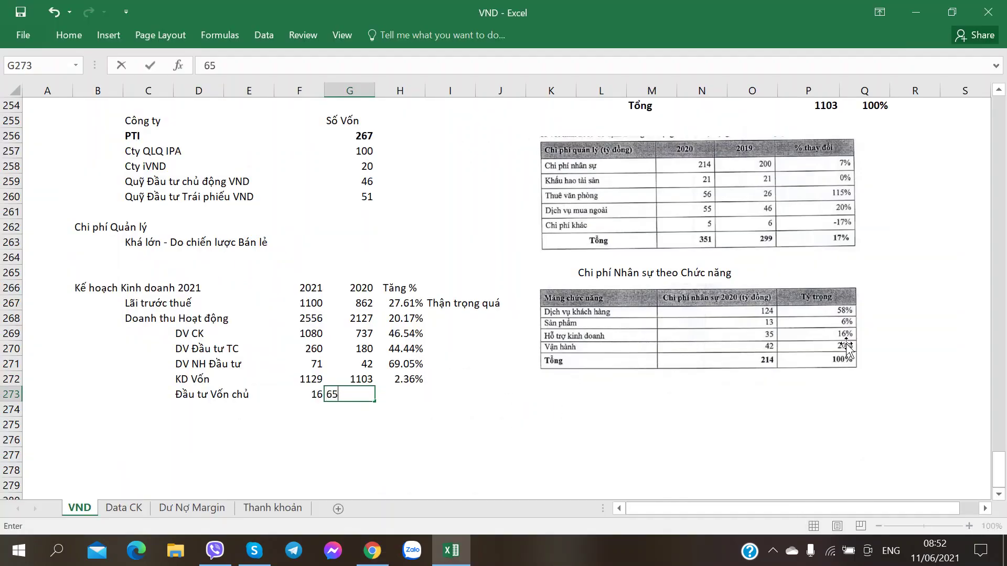
Fill the growth formula from H272 down to H273.
{"action": "key", "text": "Right"}
{"action": "key", "text": "Up"}
{"action": "key", "text": "shift+Down"}
{"action": "key", "text": "ctrl+d"}
{"action": "key", "text": "Down"}
{"action": "key", "text": "Down"}
Check the next plan item in the report and enter the label "Chi phí Hoạt động" in C275.
{"action": "key", "text": "Home"}
{"action": "key", "text": "Right"}
{"action": "key", "text": "Right"}
{"action": "key", "text": "Right"}
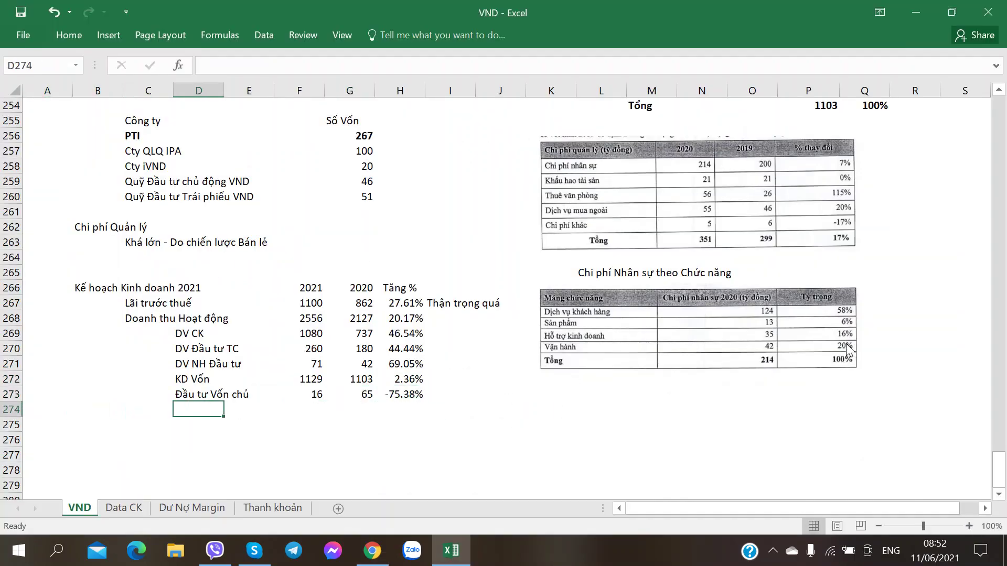
{"action": "key", "text": "alt+Tab"}
{"action": "scroll", "coordinate": [845, 349], "scroll_direction": "down", "scroll_amount": 1}
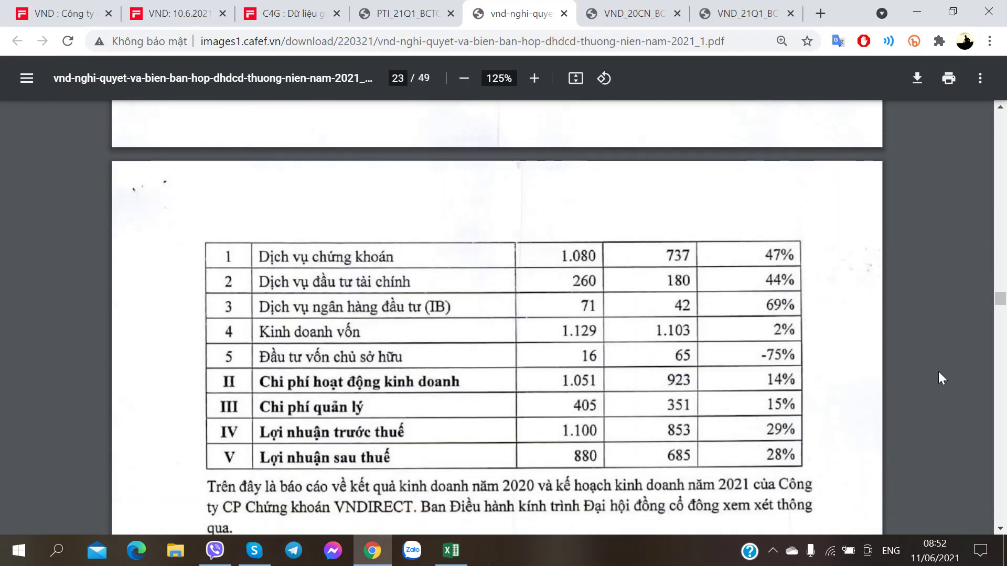
{"action": "key", "text": "alt+Tab"}
{"action": "key", "text": "Down"}
{"action": "key", "text": "Left"}
{"action": "key", "text": "alt+Tab"}
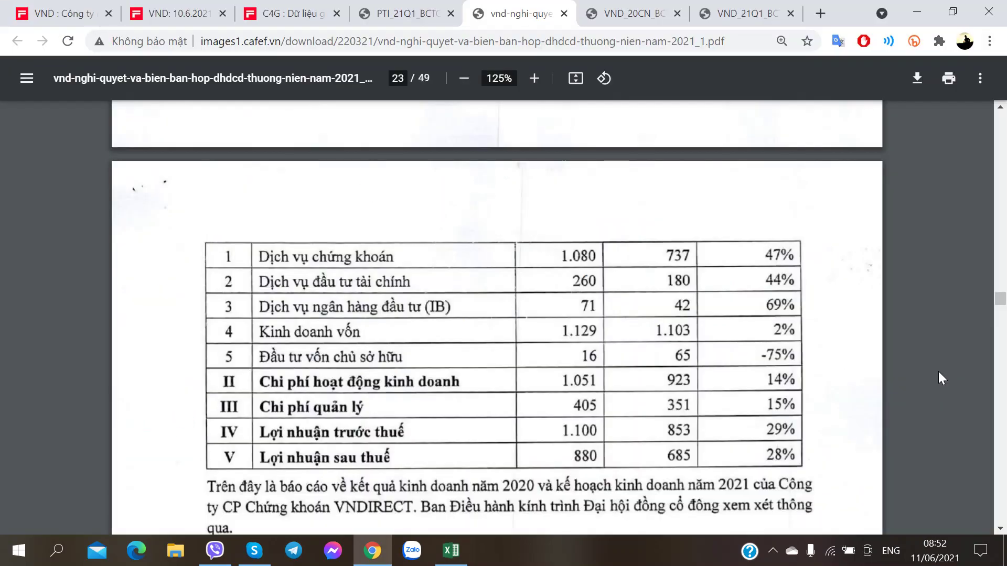
{"action": "key", "text": "alt+Tab"}
{"action": "type", "text": "Chi phí Hoạt"}
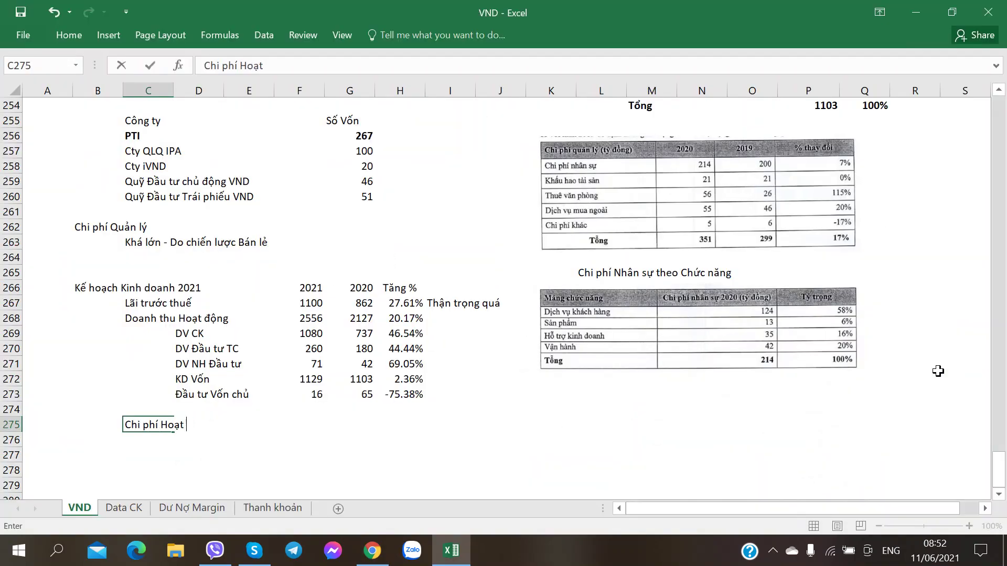
Copy the operating cost figures from the report, entering 1051 in F275 and 923 in G275.
{"action": "key", "text": "Tab"}
{"action": "key", "text": "Tab"}
{"action": "key", "text": "Tab"}
{"action": "key", "text": "Tab"}
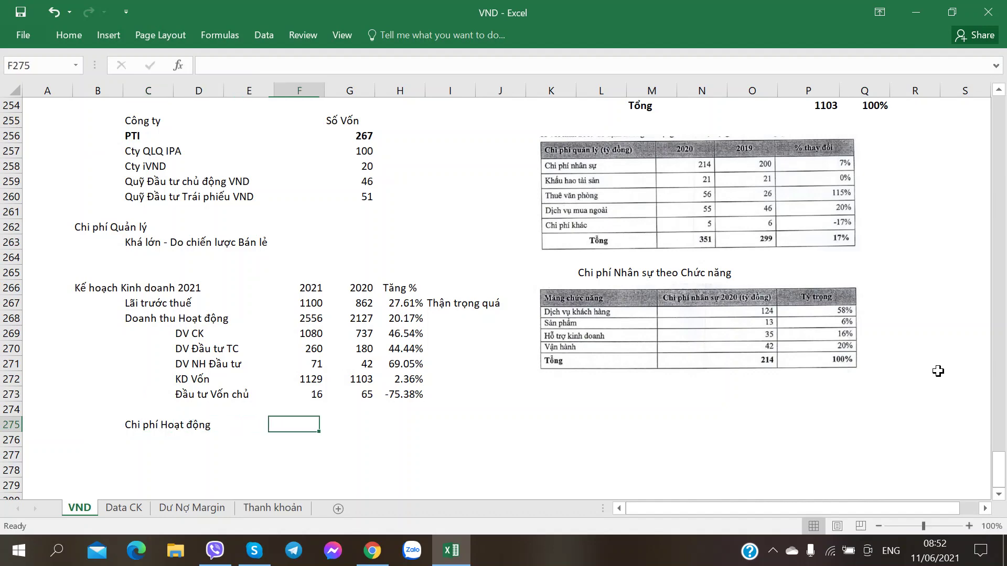
{"action": "key", "text": "alt+Tab"}
{"action": "key", "text": "alt+Tab"}
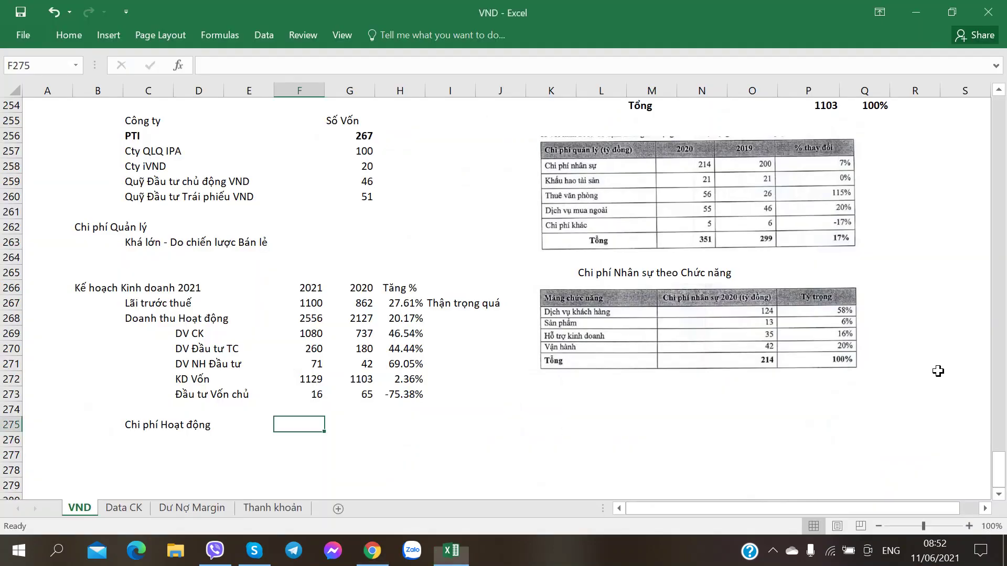
{"action": "type", "text": "1051"}
{"action": "key", "text": "Tab"}
{"action": "key", "text": "alt+Tab"}
{"action": "key", "text": "alt+Tab"}
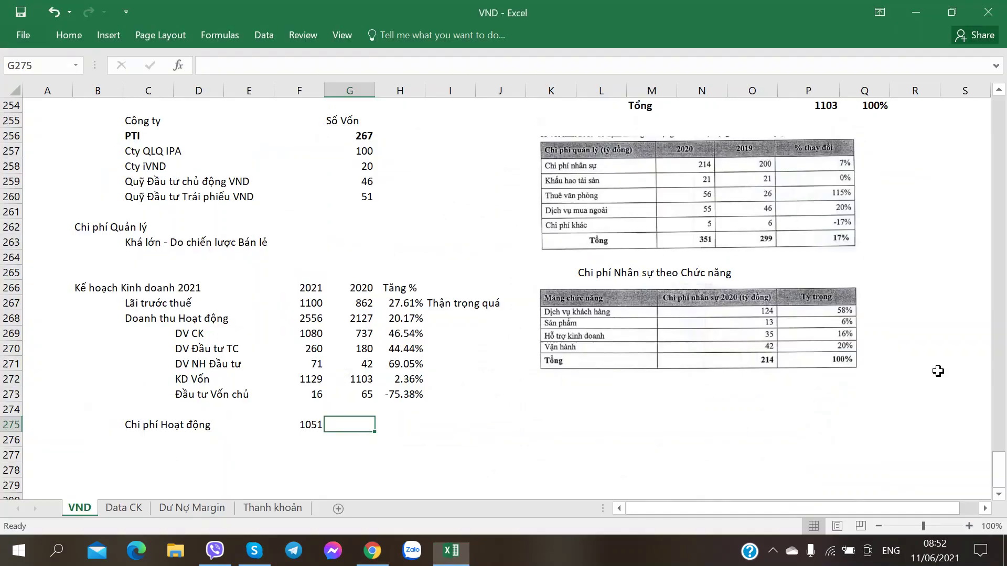
{"action": "type", "text": "923"}
Copy the growth formula from H273 into H275 for the operating costs.
{"action": "key", "text": "Tab"}
{"action": "key", "text": "Up"}
{"action": "key", "text": "Up"}
{"action": "key", "text": "ctrl+c"}
{"action": "key", "text": "Down"}
{"action": "key", "text": "Down"}
{"action": "key", "text": "ctrl+v"}
{"action": "key", "text": "Down"}
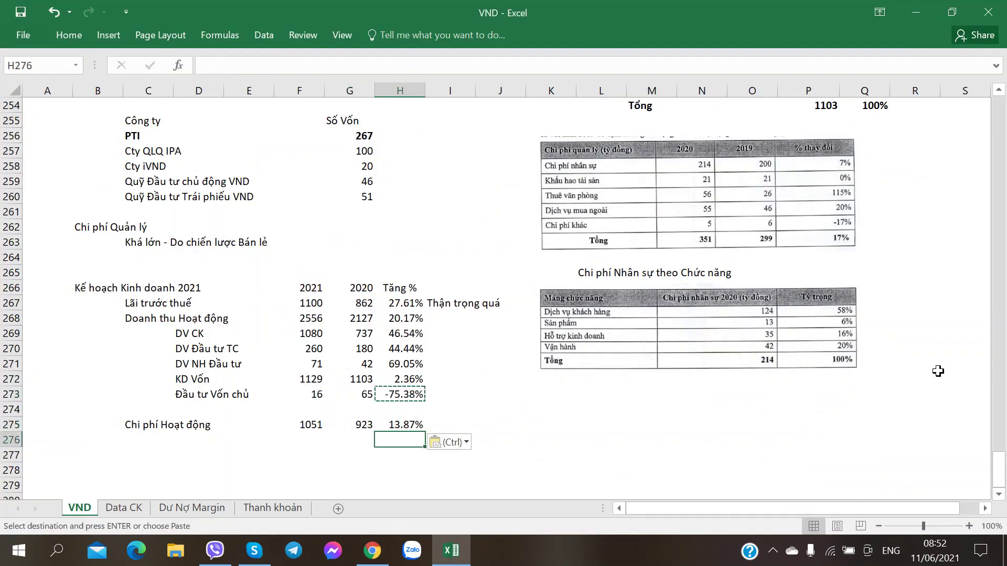
Check the following cost item in the report and enter the label "Chi phí Quản lý" in C276.
{"action": "key", "text": "Home"}
{"action": "key", "text": "Right"}
{"action": "key", "text": "Right"}
{"action": "key", "text": "alt+Tab"}
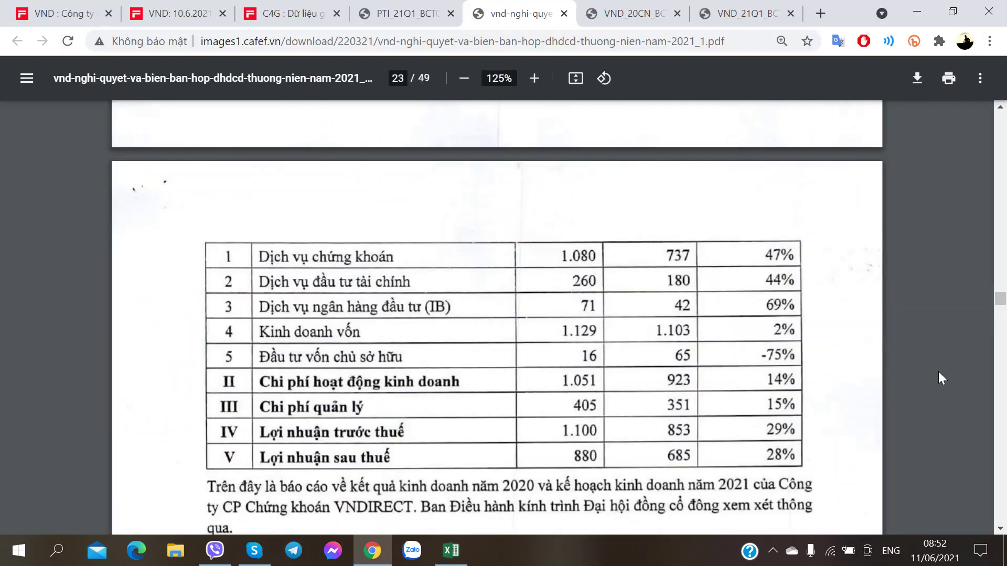
{"action": "key", "text": "alt+Tab"}
{"action": "type", "text": "Chi phí "}
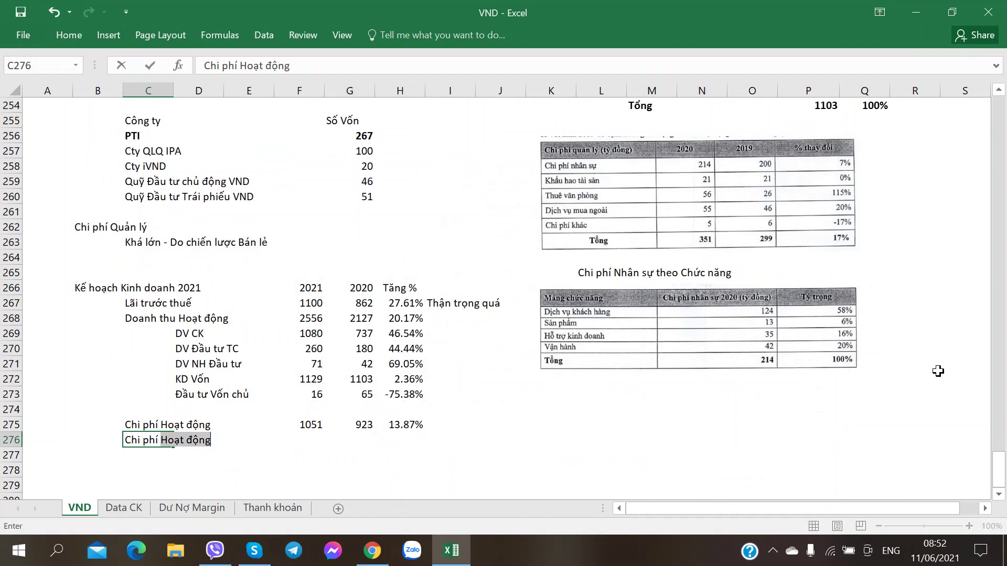
{"action": "type", "text": "Quản"}
Copy the management cost figures from the report, entering 405 in F276 and 351 in G276.
{"action": "key", "text": "Right"}
{"action": "key", "text": "Right"}
{"action": "key", "text": "Right"}
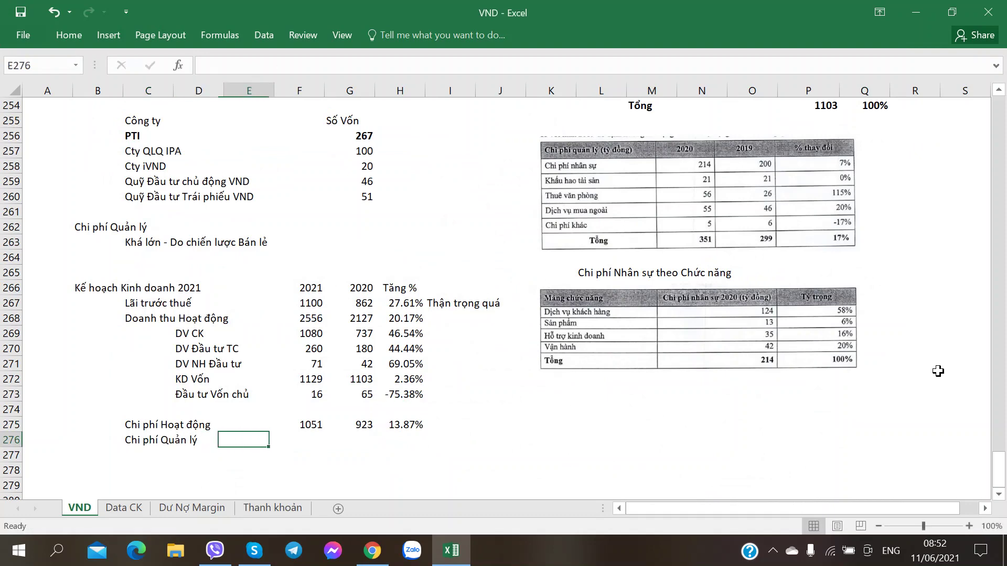
{"action": "key", "text": "alt+Tab"}
{"action": "key", "text": "alt+Tab"}
{"action": "type", "text": "405"}
{"action": "key", "text": "Right"}
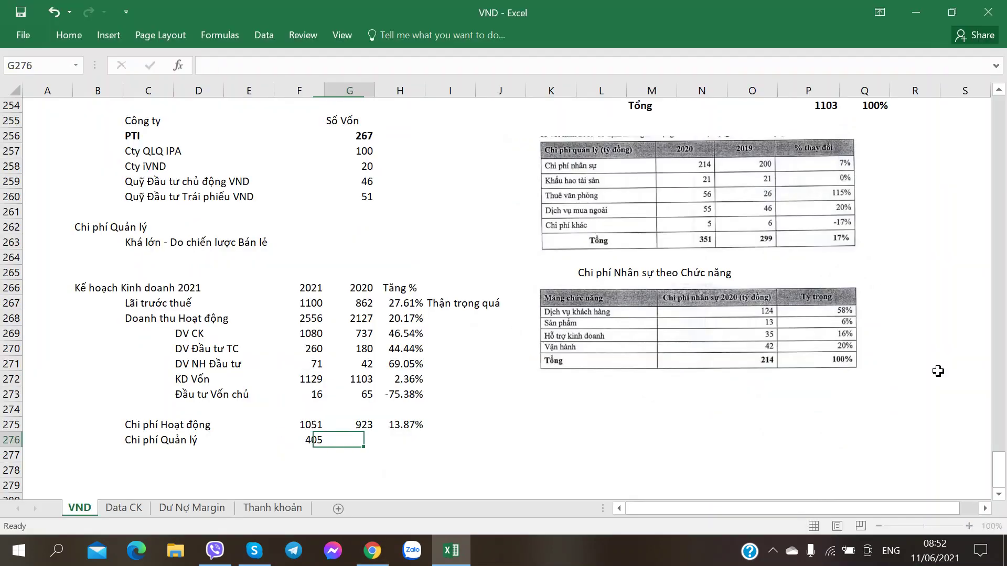
{"action": "key", "text": "alt+Tab"}
{"action": "key", "text": "alt+Tab"}
{"action": "type", "text": "351"}
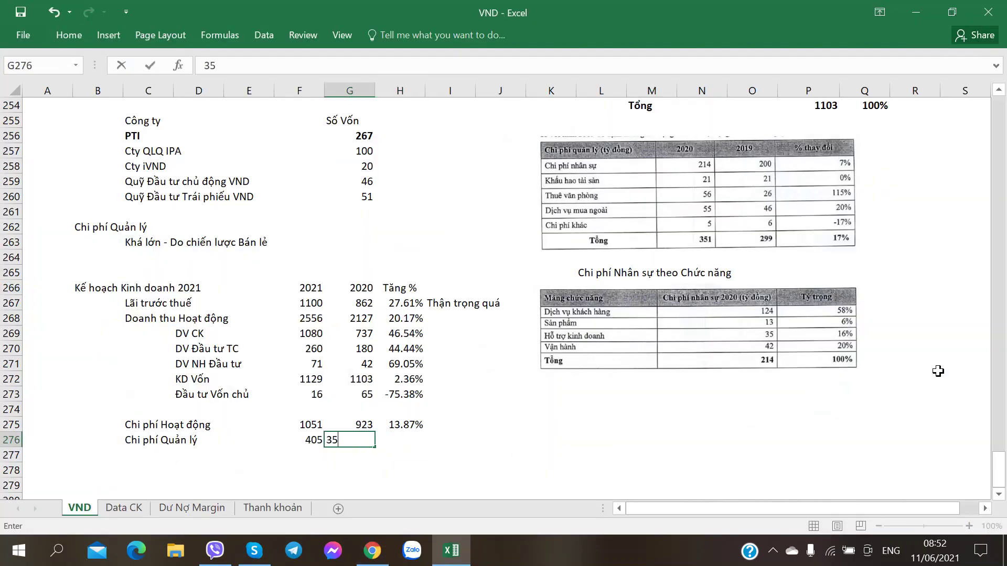
Fill the growth formula from H275 down to H276.
{"action": "key", "text": "Right"}
{"action": "key", "text": "shift+Up"}
{"action": "key", "text": "ctrl+d"}
Check the profit items in the report and enter the label "Lãi sau thuế" in C277.
{"action": "key", "text": "Down"}
{"action": "key", "text": "Down"}
{"action": "key", "text": "Home"}
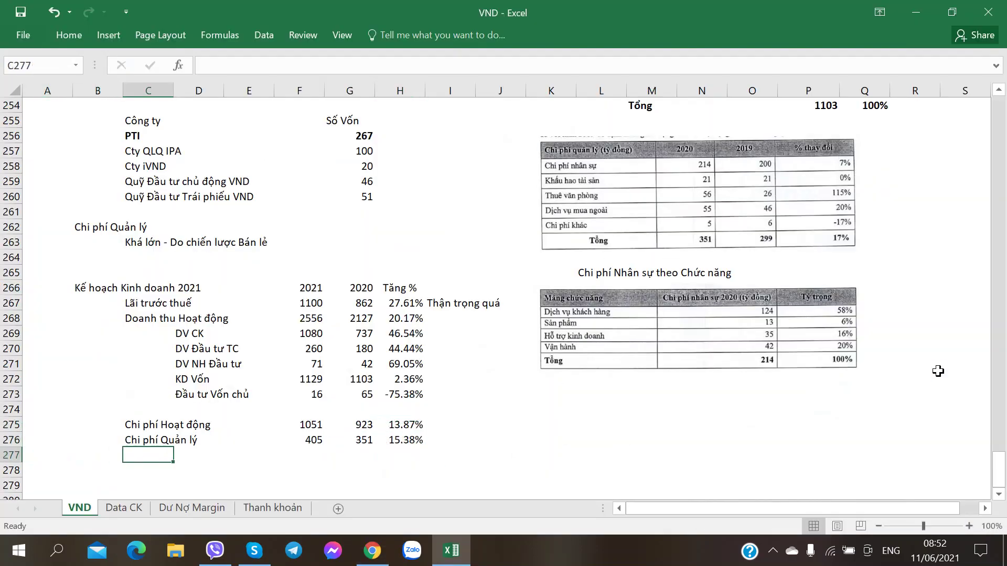
{"action": "key", "text": "alt+Tab"}
{"action": "key", "text": "alt+Tab"}
{"action": "type", "text": "La"}
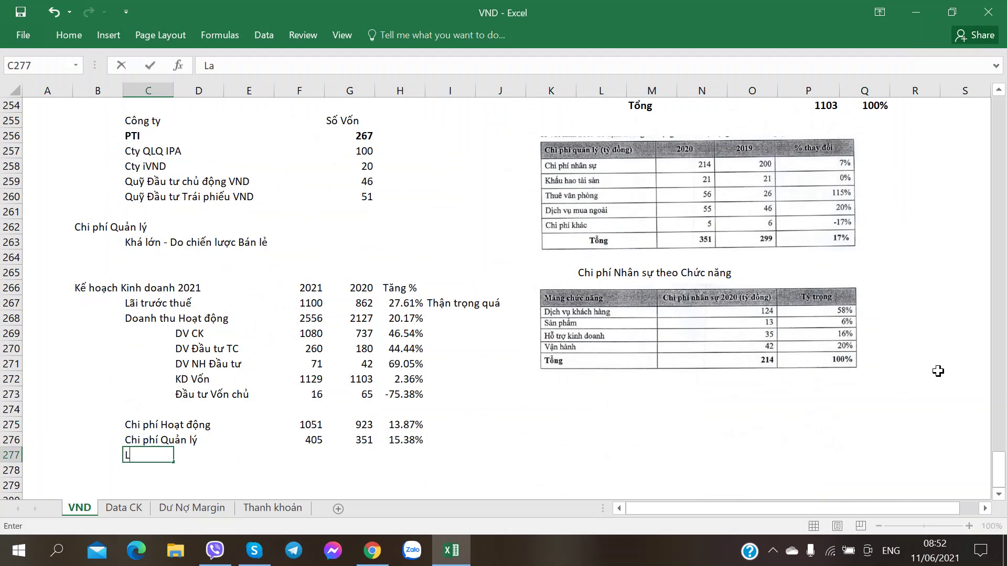
{"action": "key", "text": "alt+Tab"}
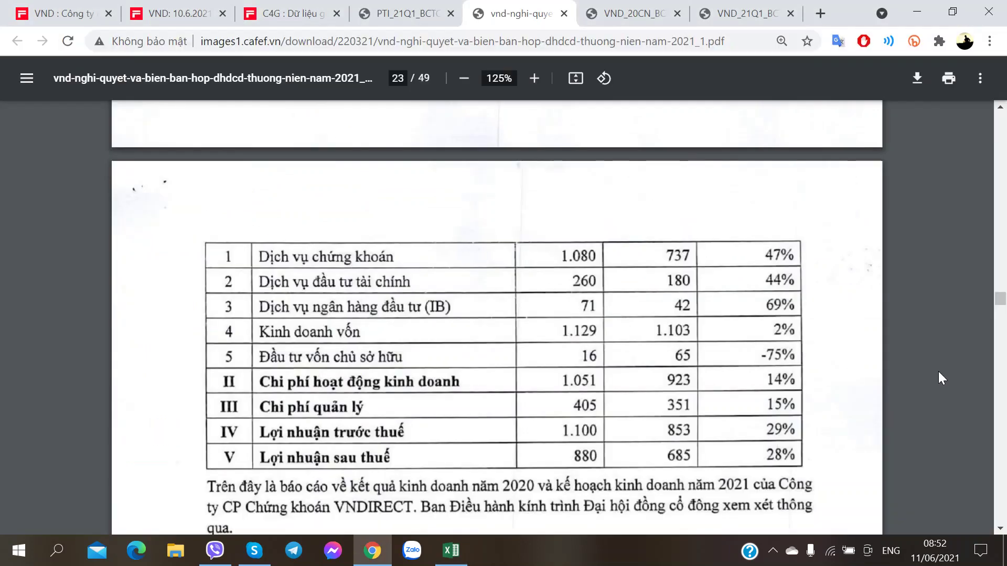
{"action": "key", "text": "alt+Tab"}
{"action": "type", "text": "Lãi sau thue"}
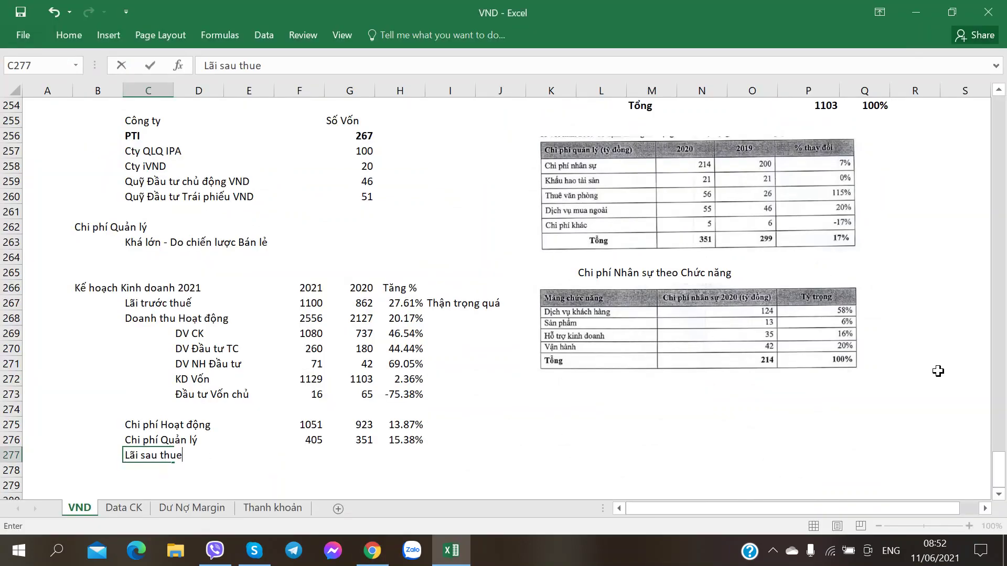
{"action": "type", "text": "ế"}
Copy the after-tax profit figures from the report, entering 880 in F277 and 685 in G277.
{"action": "key", "text": "Right"}
{"action": "key", "text": "Right"}
{"action": "key", "text": "Right"}
{"action": "key", "text": "alt+Tab"}
{"action": "key", "text": "alt+Tab"}
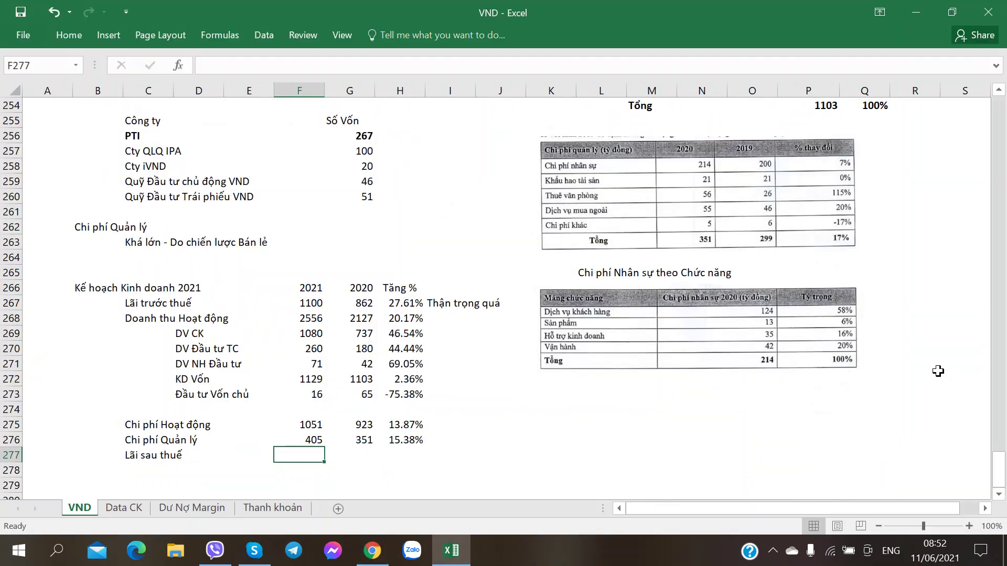
{"action": "type", "text": "880"}
{"action": "key", "text": "Right"}
{"action": "key", "text": "alt+Tab"}
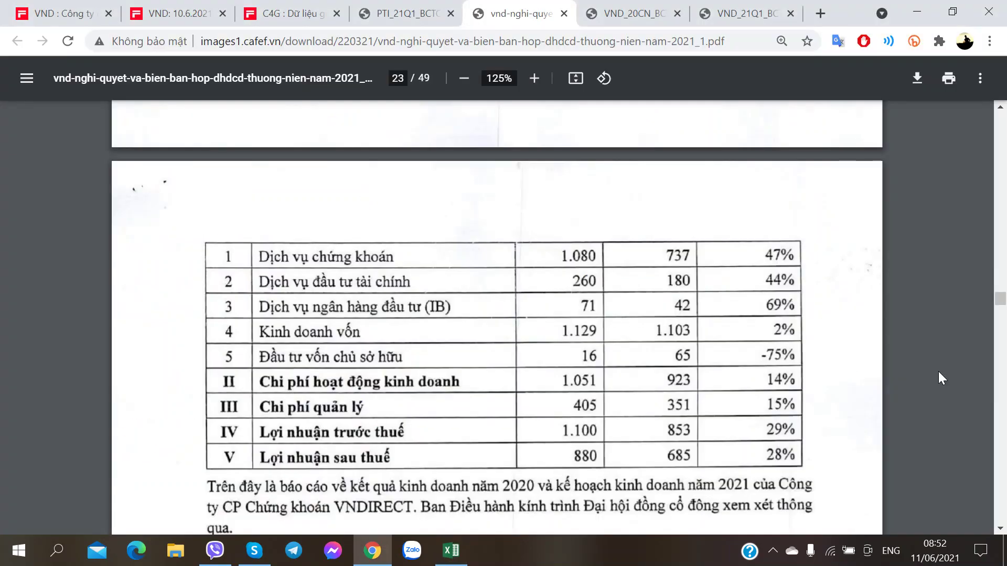
{"action": "key", "text": "alt+Tab"}
{"action": "type", "text": "685"}
Copy the growth formula with its percentage format from H276 into H277.
{"action": "key", "text": "Right"}
{"action": "key", "text": "Up"}
{"action": "key", "text": "ctrl+c"}
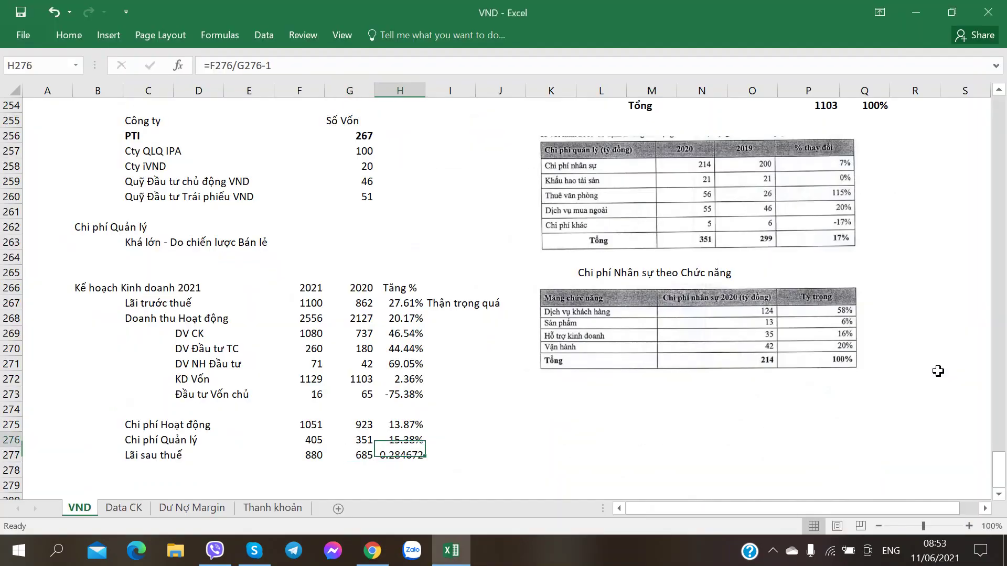
{"action": "key", "text": "Down"}
{"action": "key", "text": "ctrl+v"}
Move to B279 below the plan table and recheck the 2021 business plan figures in the report.
{"action": "key", "text": "Down"}
{"action": "key", "text": "Home"}
{"action": "key", "text": "Right"}
{"action": "key", "text": "Right"}
{"action": "key", "text": "Down"}
{"action": "key", "text": "Down"}
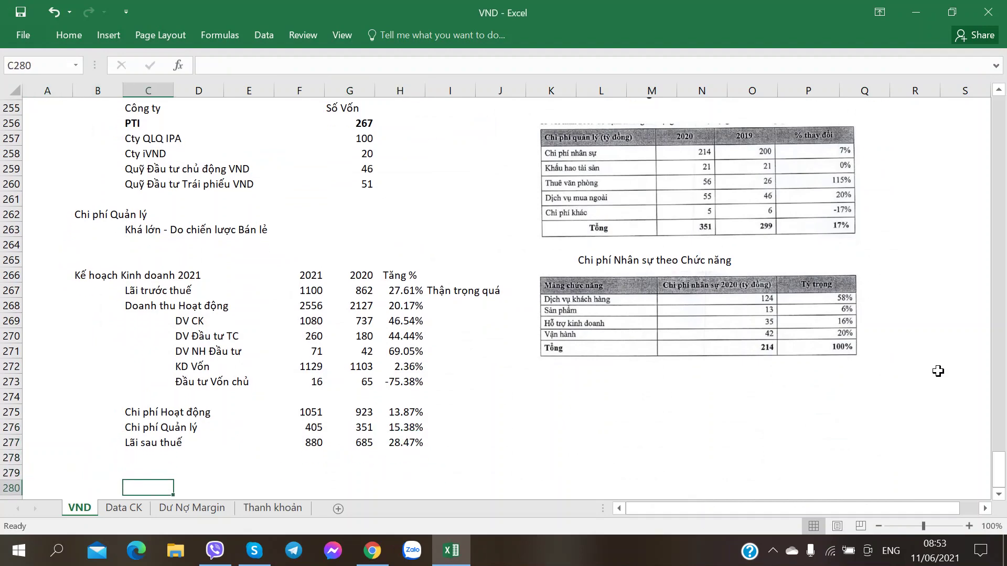
{"action": "key", "text": "Left"}
{"action": "key", "text": "Up"}
{"action": "key", "text": "alt+Tab"}
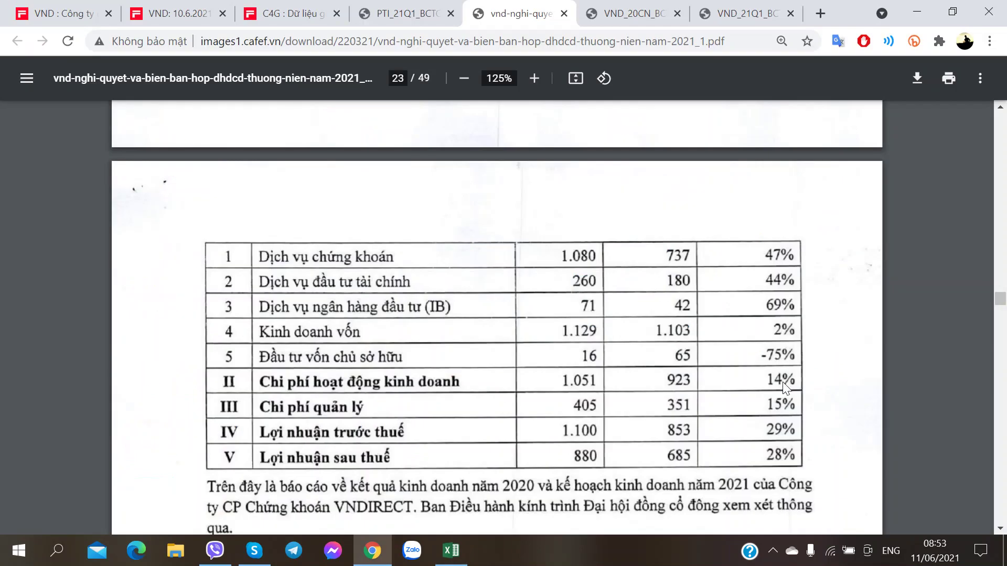
{"action": "scroll", "coordinate": [761, 378], "scroll_direction": "down", "scroll_amount": 1}
{"action": "scroll", "coordinate": [708, 320], "scroll_direction": "up", "scroll_amount": 1}
{"action": "scroll", "coordinate": [339, 268], "scroll_direction": "up", "scroll_amount": 3}
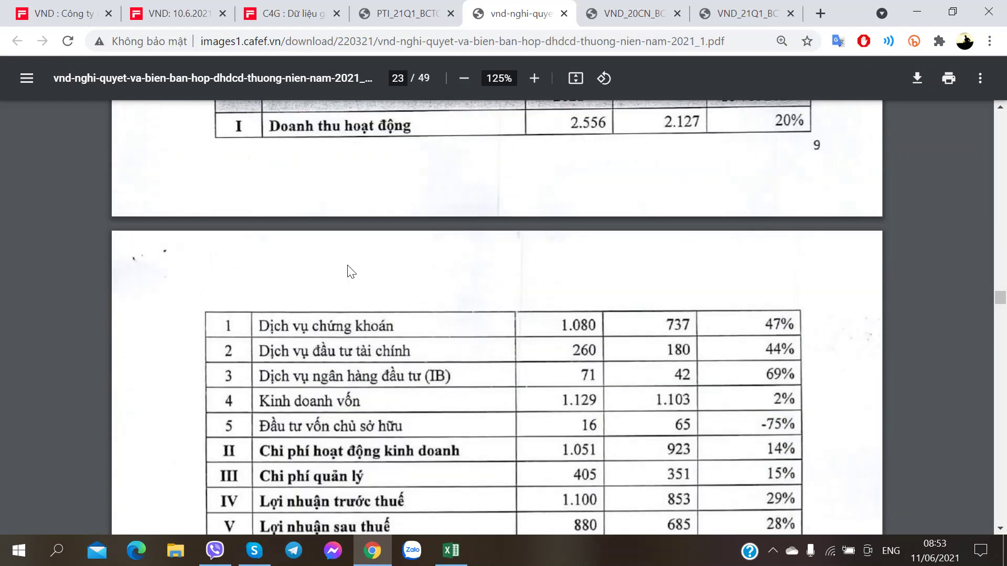
{"action": "scroll", "coordinate": [299, 370], "scroll_direction": "down", "scroll_amount": 2}
{"action": "scroll", "coordinate": [288, 383], "scroll_direction": "down", "scroll_amount": 10}
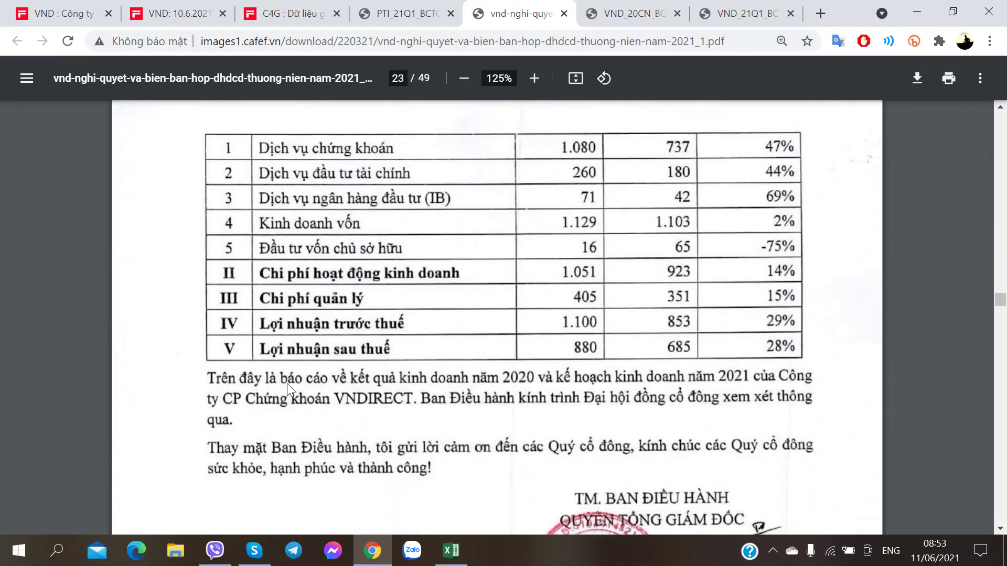
Read on through the Supervisory Board report to its 2020 business results and peer comparison on page 25.
{"action": "scroll", "coordinate": [287, 385], "scroll_direction": "down", "scroll_amount": 12}
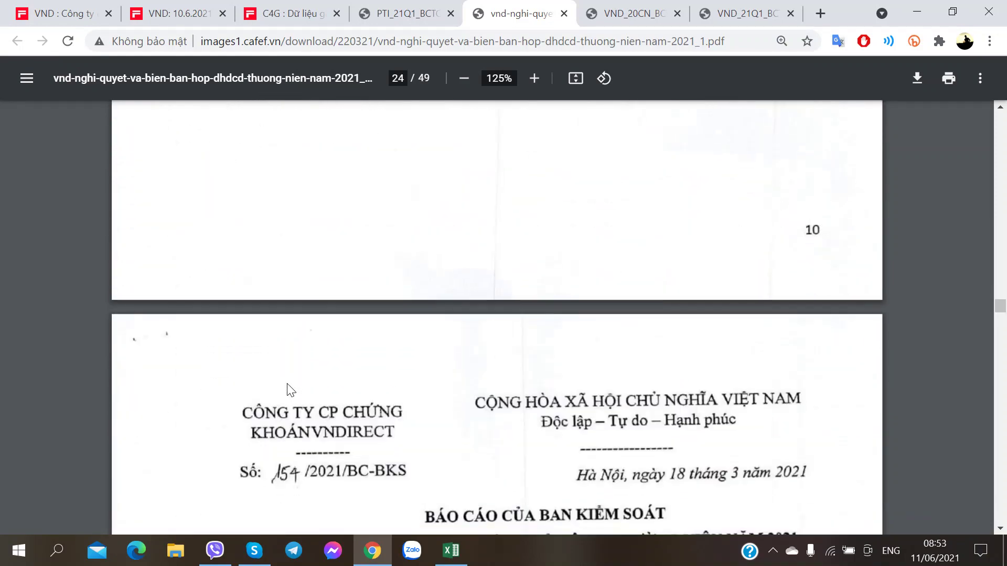
{"action": "scroll", "coordinate": [288, 385], "scroll_direction": "down", "scroll_amount": 1}
{"action": "scroll", "coordinate": [288, 384], "scroll_direction": "down", "scroll_amount": 13}
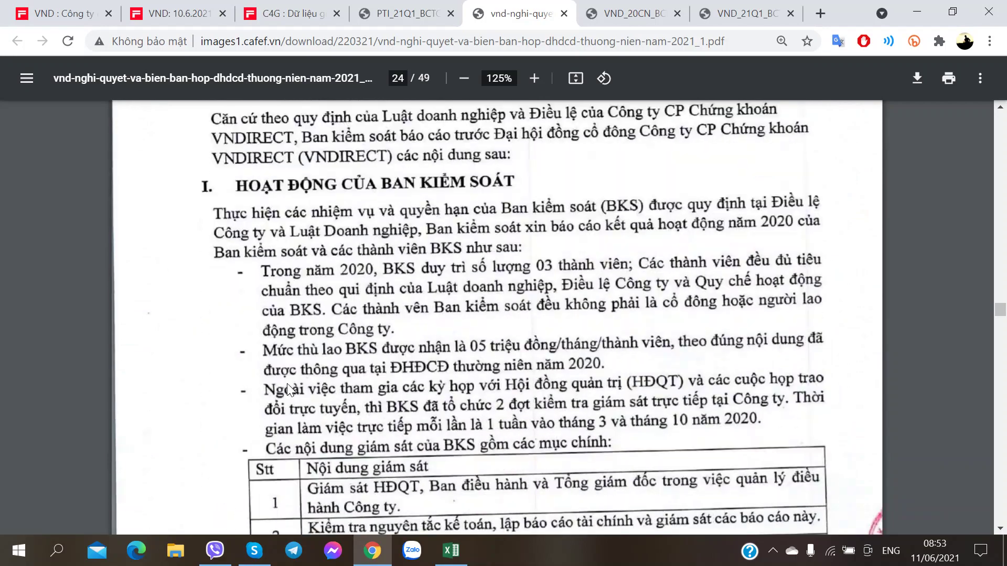
{"action": "scroll", "coordinate": [287, 384], "scroll_direction": "down", "scroll_amount": 10}
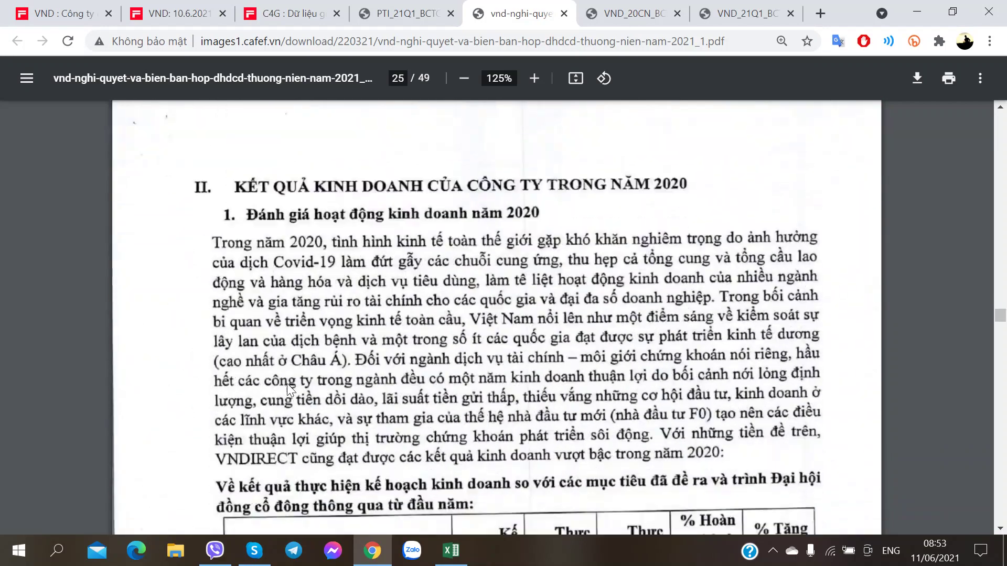
{"action": "scroll", "coordinate": [275, 363], "scroll_direction": "down", "scroll_amount": 4}
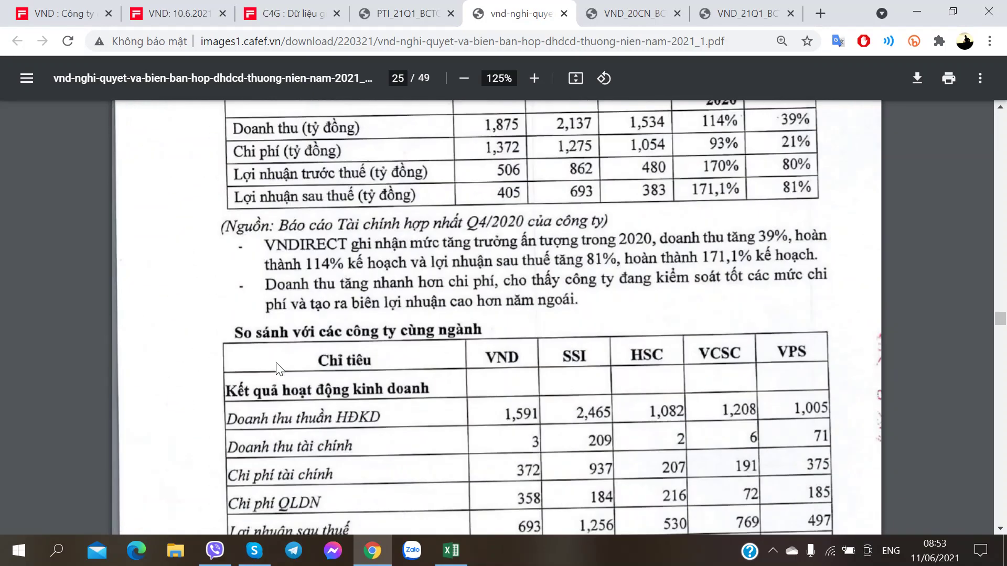
{"action": "scroll", "coordinate": [275, 363], "scroll_direction": "up", "scroll_amount": 4}
{"action": "scroll", "coordinate": [276, 363], "scroll_direction": "down", "scroll_amount": 5}
{"action": "scroll", "coordinate": [276, 363], "scroll_direction": "down", "scroll_amount": 2}
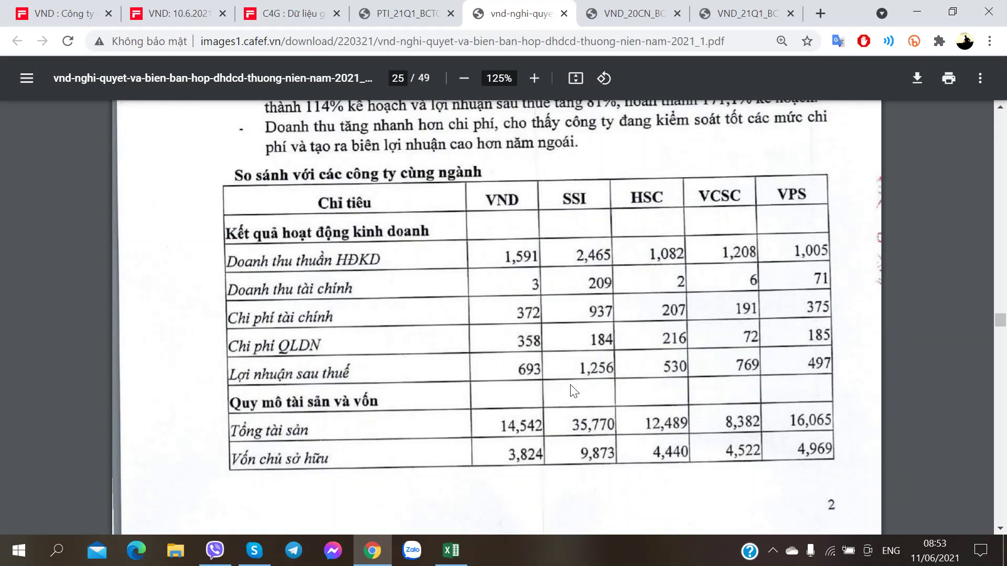
Compare VND with SSI, HSC, VCSC and VPS on results, assets, growth rates and financial ratios in the report.
{"action": "scroll", "coordinate": [568, 367], "scroll_direction": "down", "scroll_amount": 3}
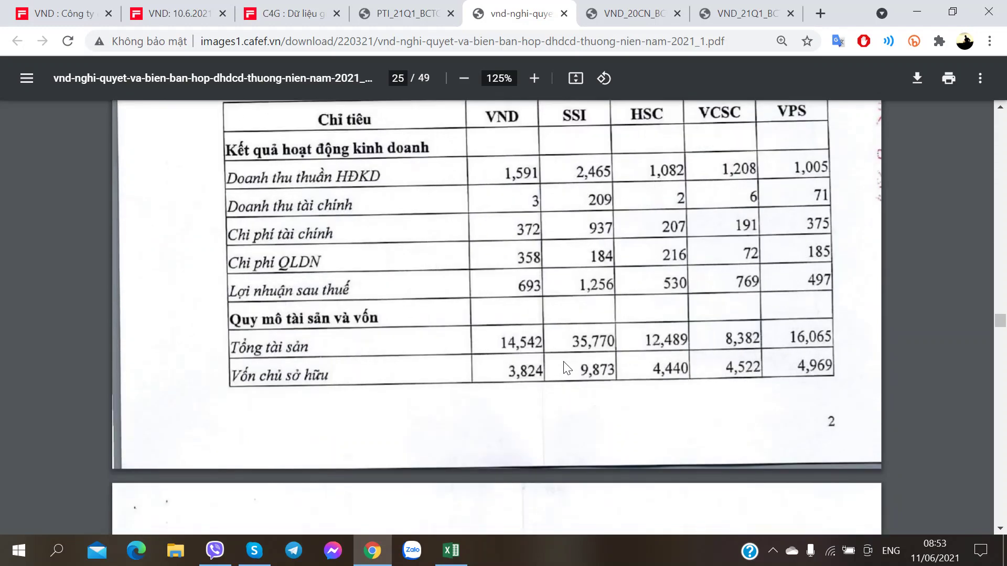
{"action": "scroll", "coordinate": [534, 286], "scroll_direction": "up", "scroll_amount": 3}
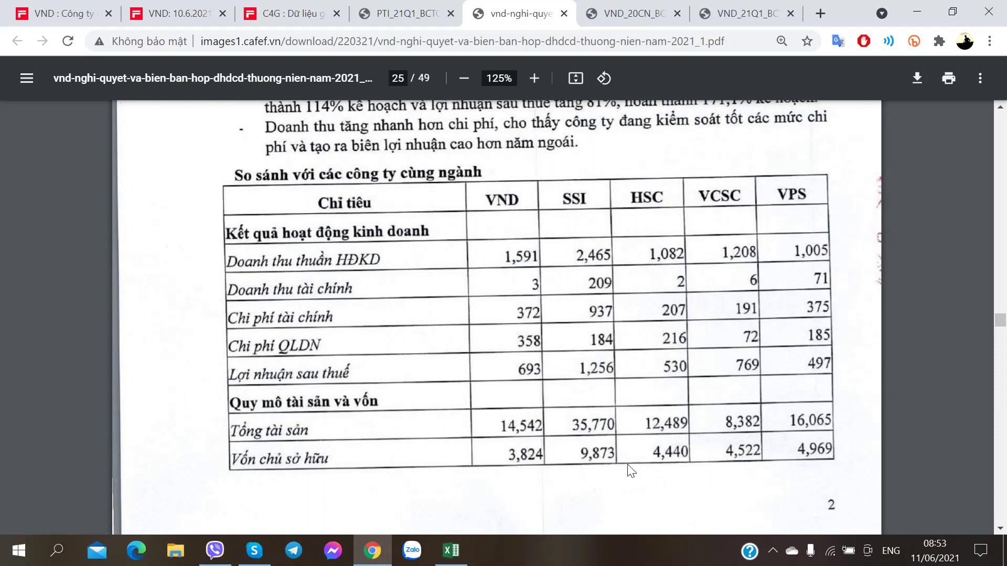
{"action": "scroll", "coordinate": [631, 470], "scroll_direction": "down", "scroll_amount": 10}
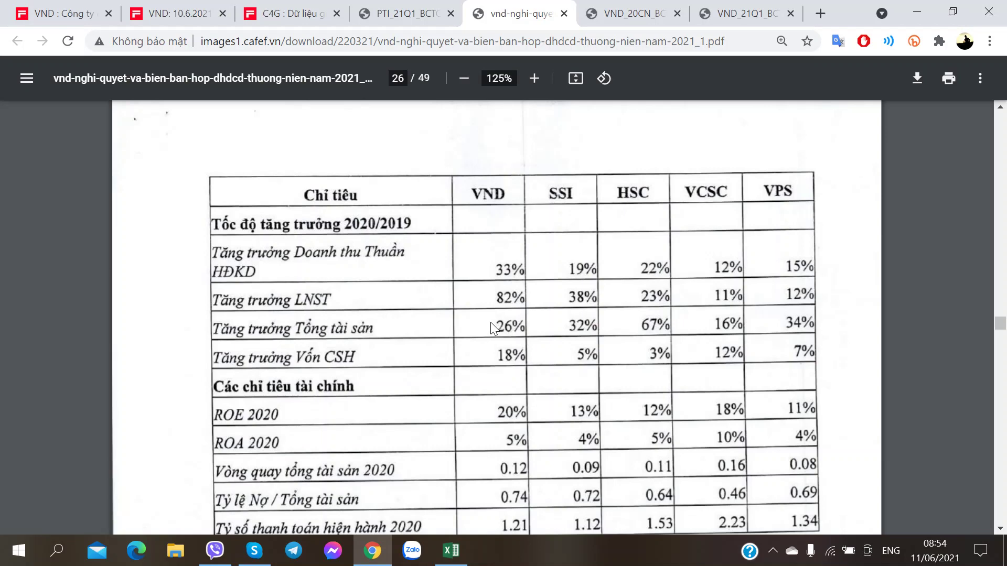
{"action": "scroll", "coordinate": [407, 376], "scroll_direction": "down", "scroll_amount": 3}
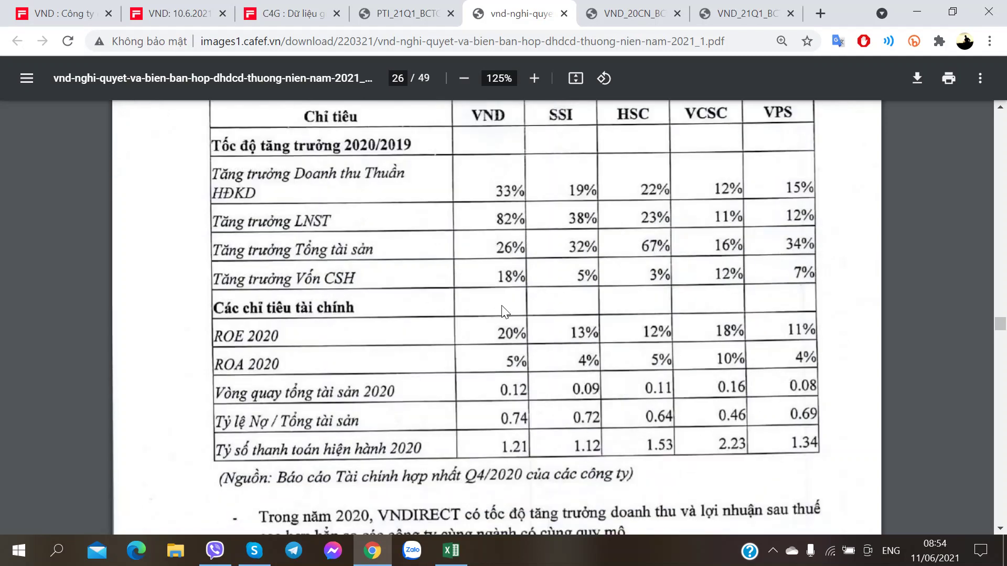
{"action": "scroll", "coordinate": [489, 319], "scroll_direction": "up", "scroll_amount": 3}
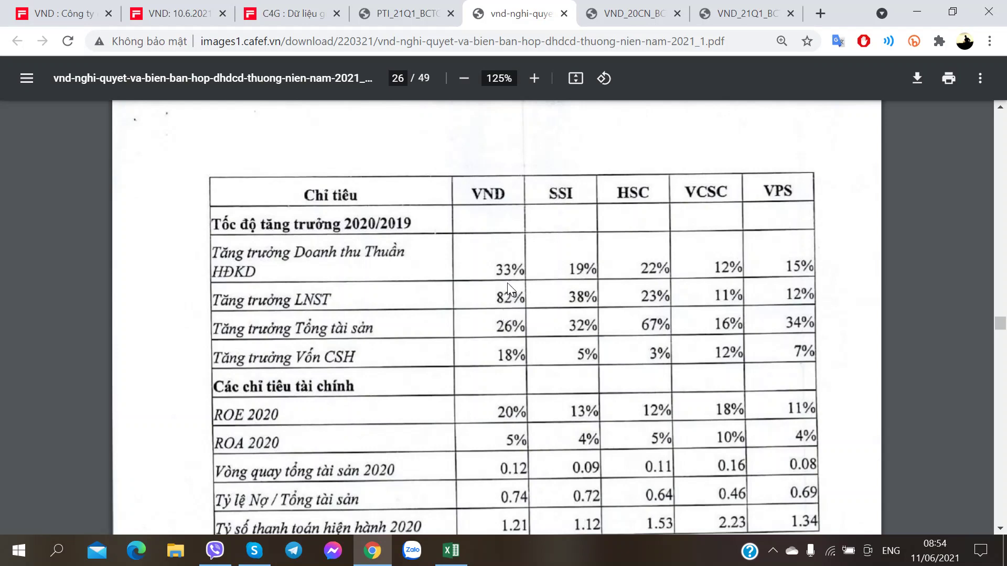
{"action": "scroll", "coordinate": [479, 317], "scroll_direction": "down", "scroll_amount": 6}
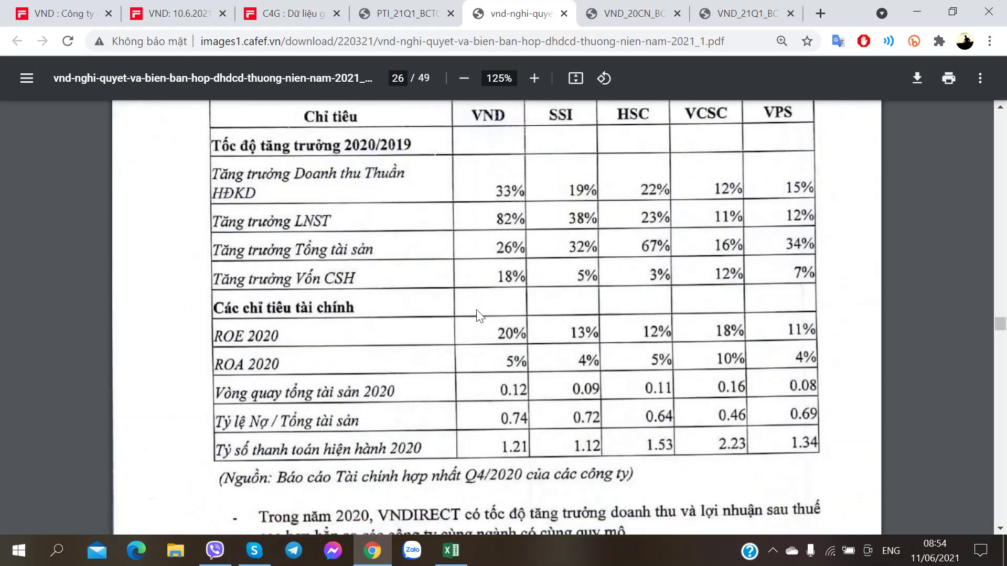
Recheck the peer ratios in the report, switch to Excel's Data CK sheet and bring up the 2020 ROAE and ROAA columns.
{"action": "scroll", "coordinate": [478, 316], "scroll_direction": "up", "scroll_amount": 3}
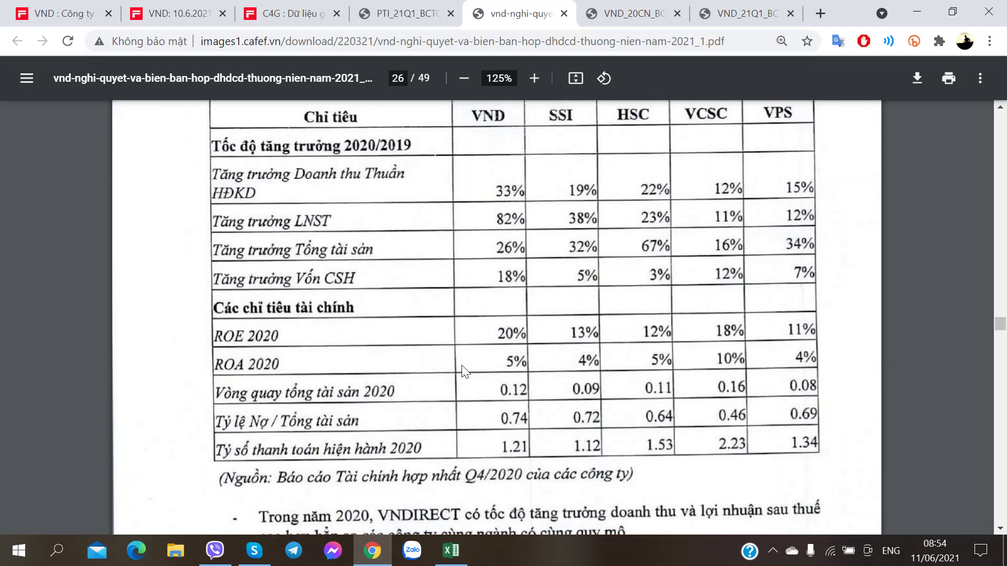
{"action": "scroll", "coordinate": [463, 371], "scroll_direction": "up", "scroll_amount": 1}
{"action": "scroll", "coordinate": [462, 371], "scroll_direction": "down", "scroll_amount": 1}
{"action": "left_click", "coordinate": [451, 551]}
{"action": "left_click", "coordinate": [122, 507]}
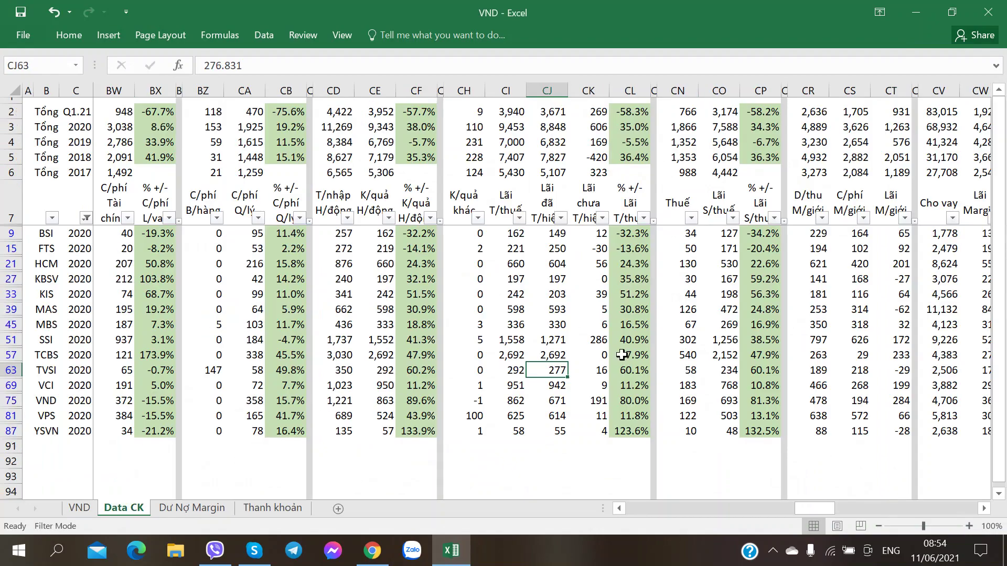
{"action": "left_click", "coordinate": [622, 355]}
{"action": "key", "text": "Right"}
{"action": "key", "text": "Right"}
{"action": "key", "text": "Right"}
{"action": "key", "text": "Right"}
{"action": "key", "text": "Right"}
{"action": "key", "text": "Right"}
{"action": "key", "text": "Right"}
{"action": "key", "text": "Right"}
{"action": "key", "text": "Right"}
{"action": "key", "text": "Right"}
{"action": "key", "text": "Right"}
{"action": "key", "text": "Right"}
{"action": "key", "text": "Right"}
{"action": "key", "text": "Right"}
{"action": "key", "text": "Right"}
{"action": "key", "text": "Right"}
{"action": "key", "text": "Right"}
{"action": "key", "text": "Right"}
{"action": "key", "text": "Right"}
{"action": "key", "text": "Right"}
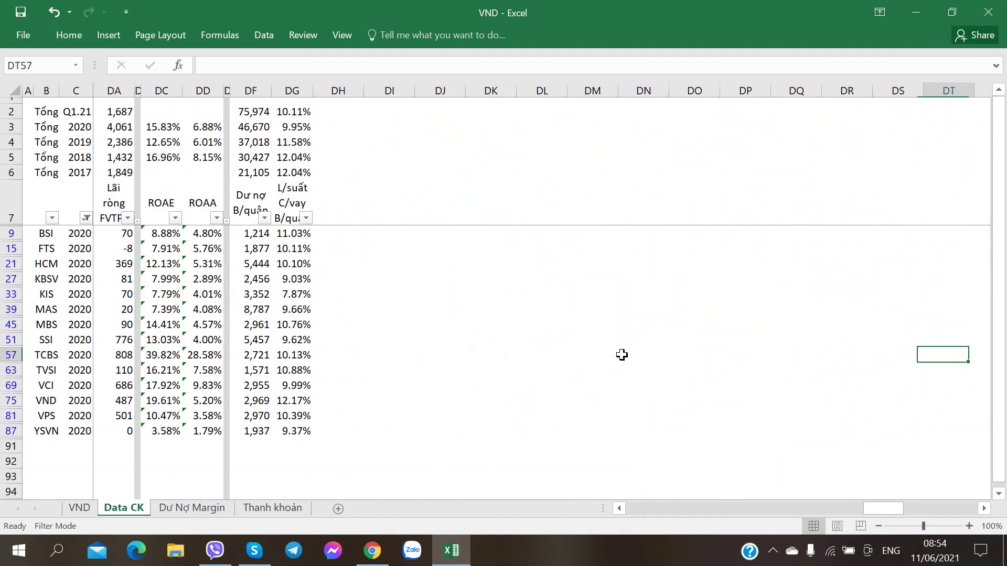
{"action": "key", "text": "Left"}
{"action": "key", "text": "Left"}
{"action": "key", "text": "Left"}
{"action": "key", "text": "Left"}
{"action": "key", "text": "Left"}
{"action": "key", "text": "Left"}
{"action": "key", "text": "Left"}
{"action": "key", "text": "Left"}
{"action": "key", "text": "Left"}
{"action": "key", "text": "Left"}
{"action": "key", "text": "Left"}
{"action": "key", "text": "Left"}
{"action": "key", "text": "Left"}
{"action": "key", "text": "Left"}
{"action": "key", "text": "Left"}
{"action": "key", "text": "Left"}
{"action": "key", "text": "Left"}
{"action": "key", "text": "Left"}
{"action": "key", "text": "Left"}
{"action": "key", "text": "Left"}
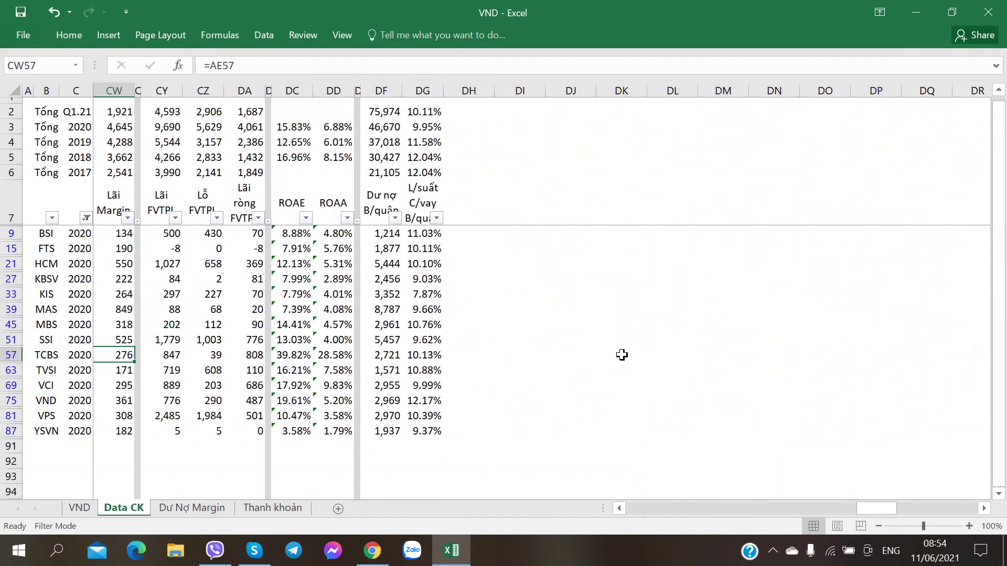
Compare the 2020 ROAE and ROAA of MBS, TCBS, VCI, TVSI and VND, including the sector's overall ROAA.
{"action": "left_click", "coordinate": [299, 328]}
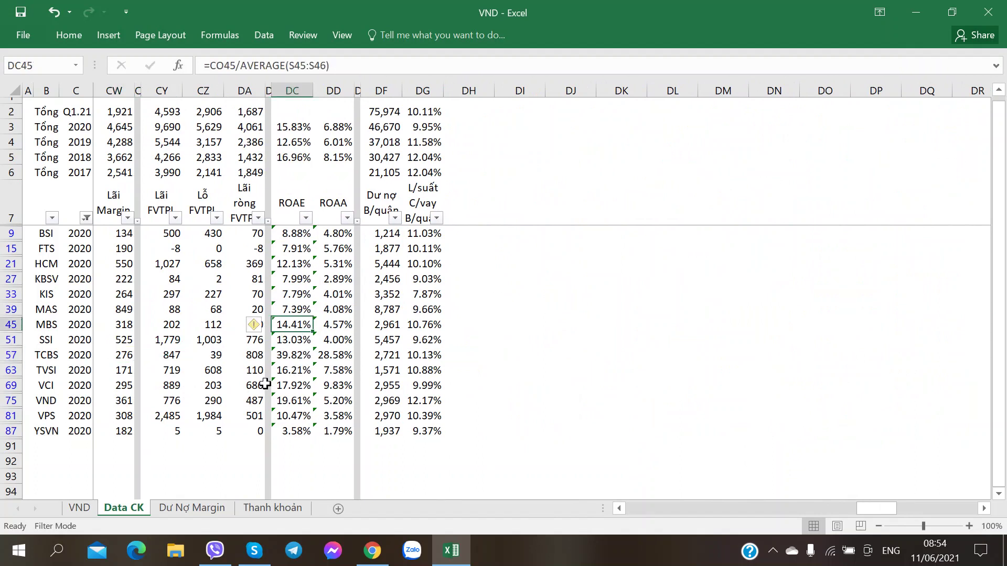
{"action": "left_click", "coordinate": [343, 356]}
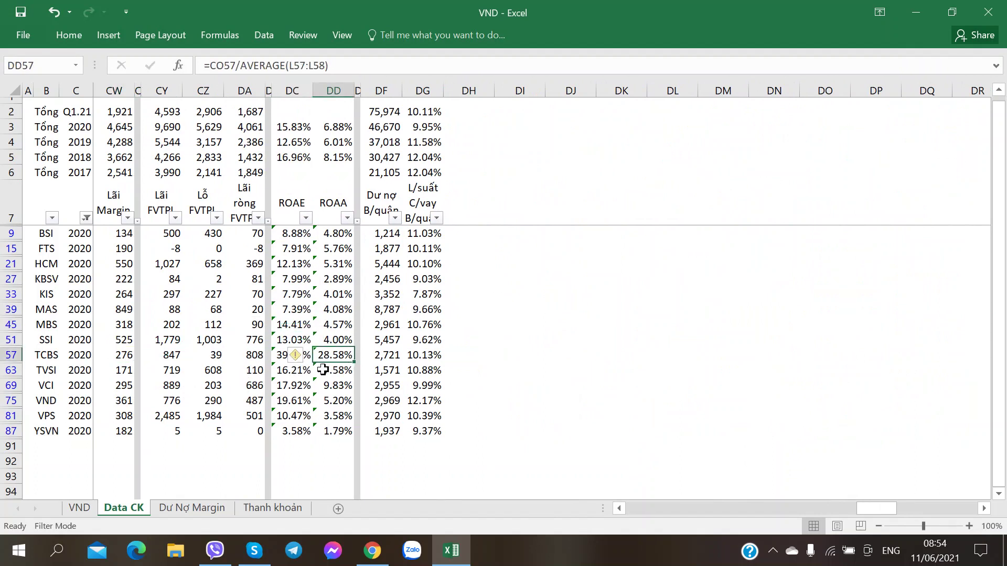
{"action": "left_click", "coordinate": [293, 322]}
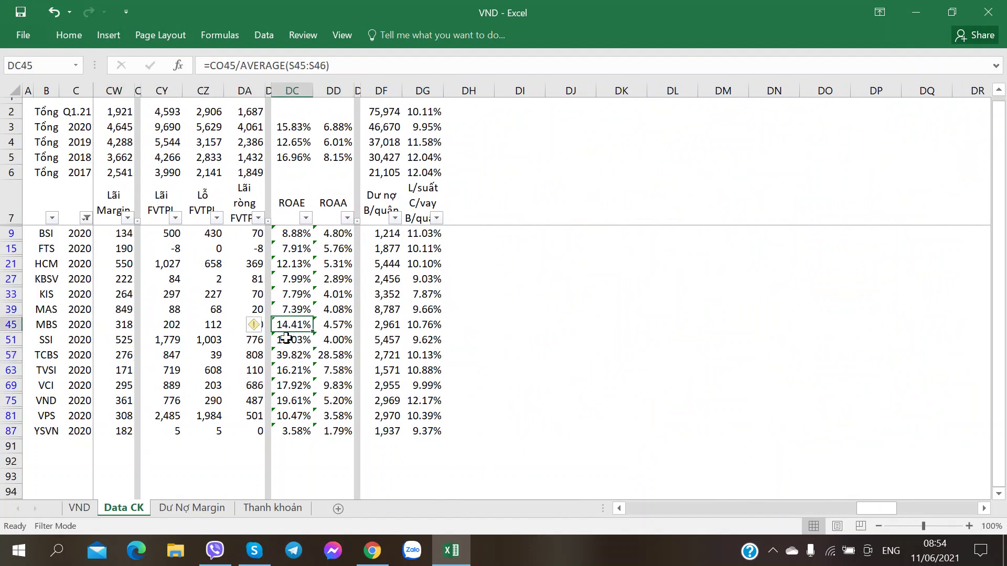
{"action": "left_click", "coordinate": [287, 401]}
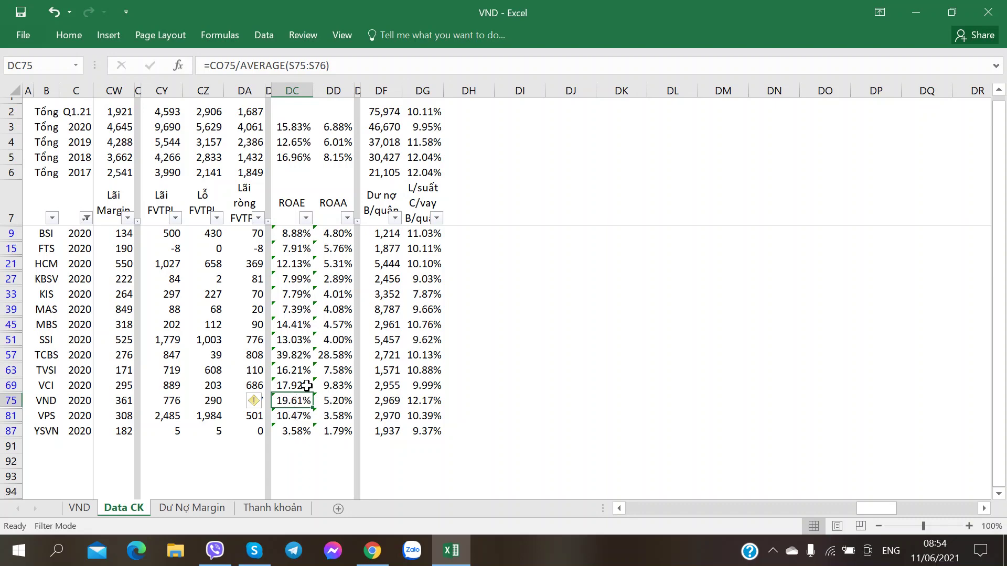
{"action": "left_click", "coordinate": [326, 355]}
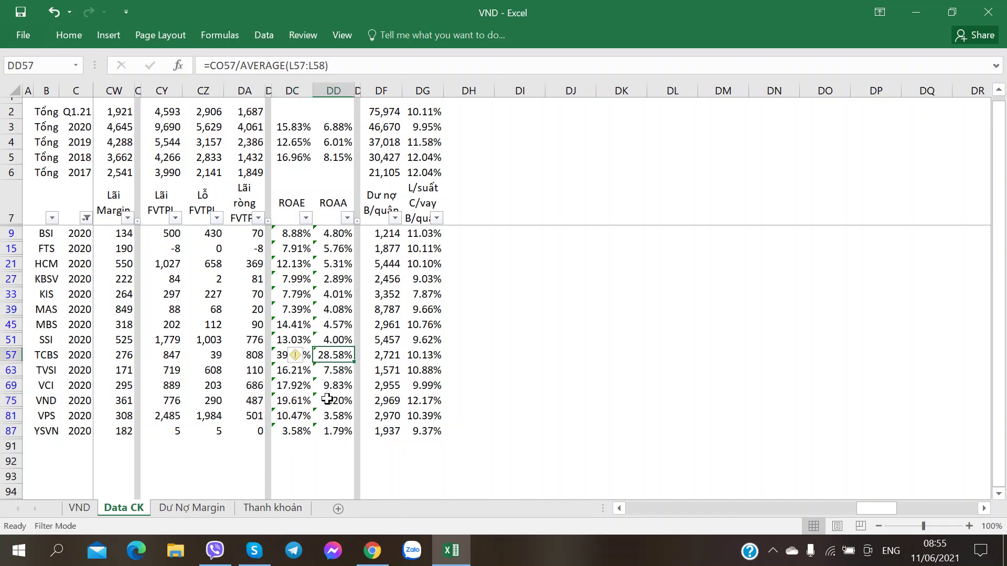
{"action": "left_click", "coordinate": [335, 384]}
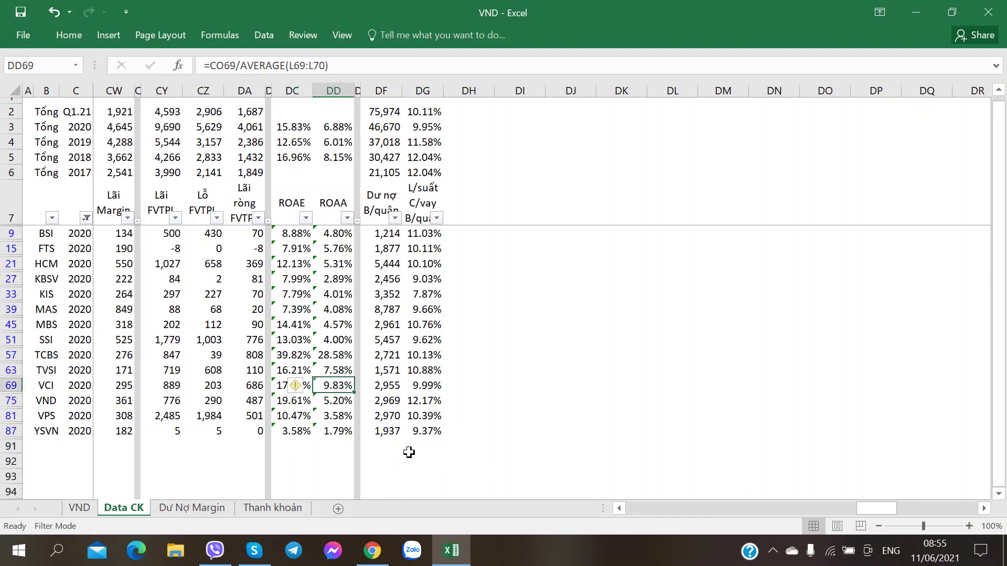
{"action": "left_click", "coordinate": [346, 371]}
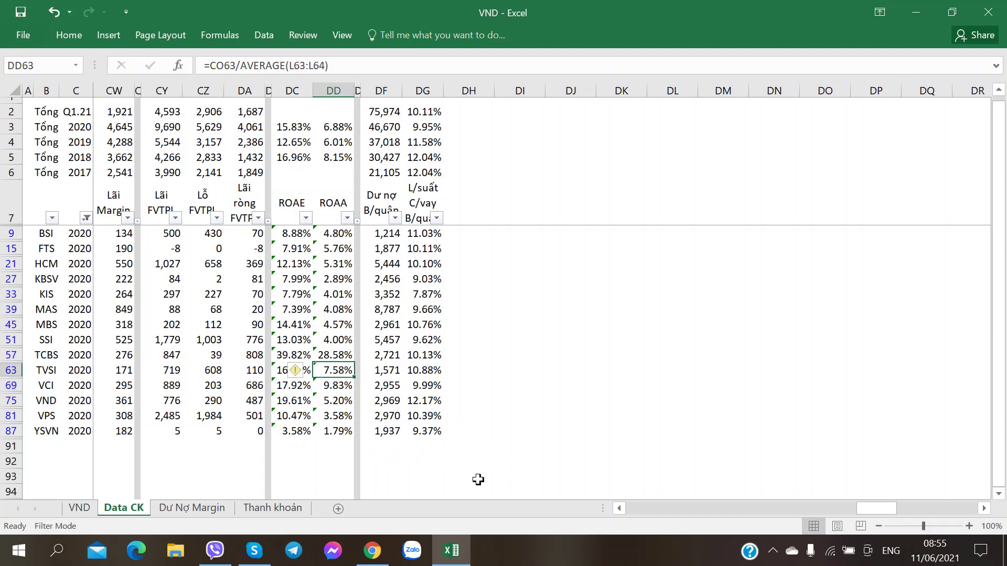
{"action": "left_click", "coordinate": [329, 402]}
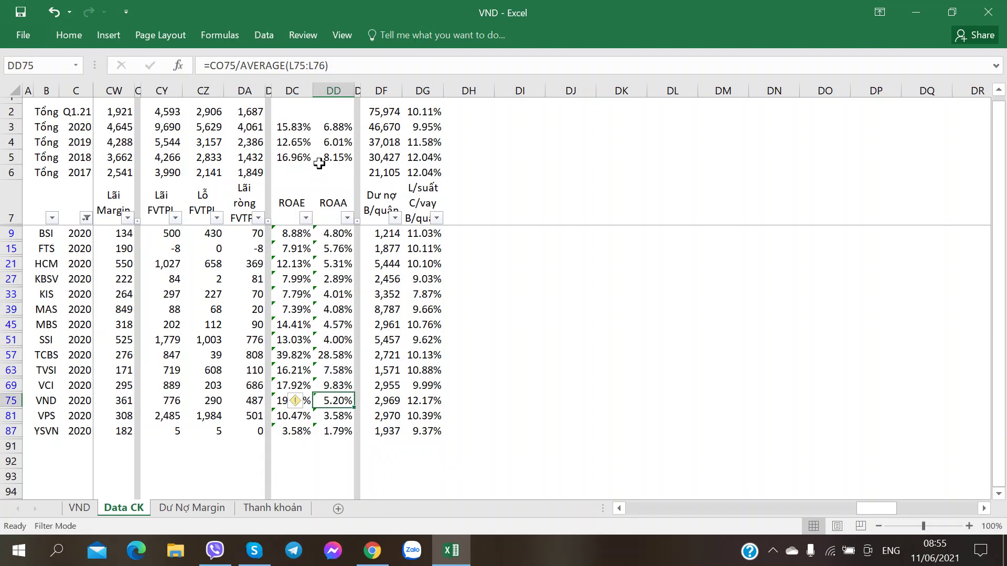
{"action": "left_click", "coordinate": [339, 125]}
{"action": "left_click", "coordinate": [334, 354]}
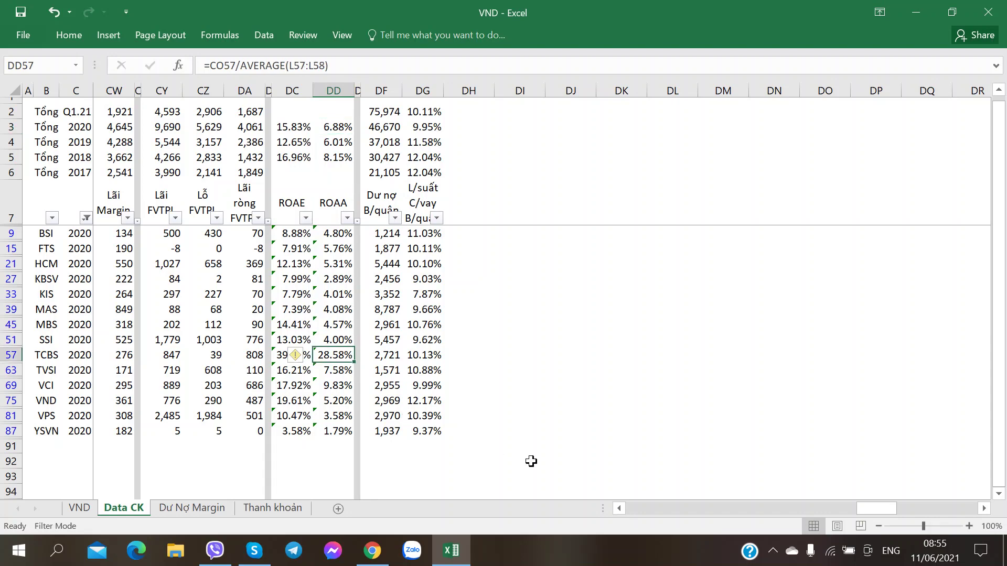
{"action": "left_click", "coordinate": [609, 401]}
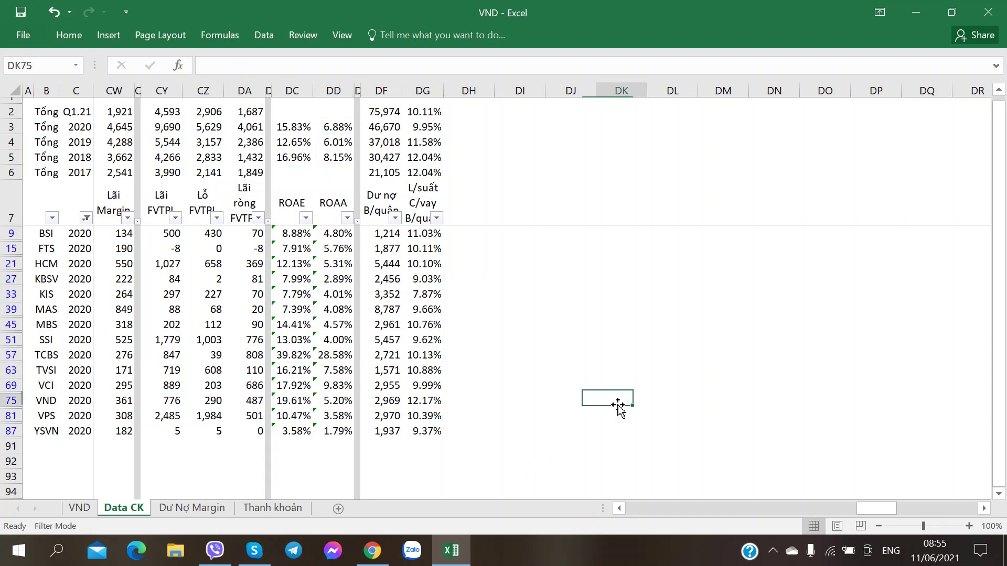
{"action": "left_click", "coordinate": [574, 386]}
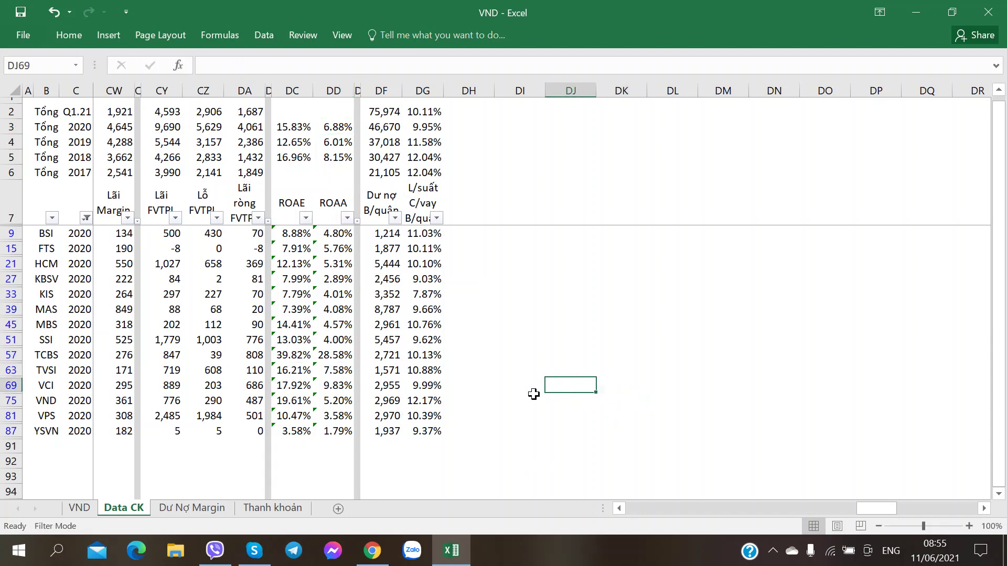
Examine the 2020 lending, margin interest and FVTPL gain and loss columns along the TCBS row.
{"action": "key", "text": "Left"}
{"action": "key", "text": "Left"}
{"action": "key", "text": "Left"}
{"action": "key", "text": "Left"}
{"action": "key", "text": "Left"}
{"action": "key", "text": "Left"}
{"action": "key", "text": "Left"}
{"action": "key", "text": "Left"}
{"action": "key", "text": "Left"}
{"action": "key", "text": "Left"}
{"action": "key", "text": "Left"}
{"action": "key", "text": "Left"}
{"action": "key", "text": "Up"}
{"action": "key", "text": "Up"}
{"action": "key", "text": "Left"}
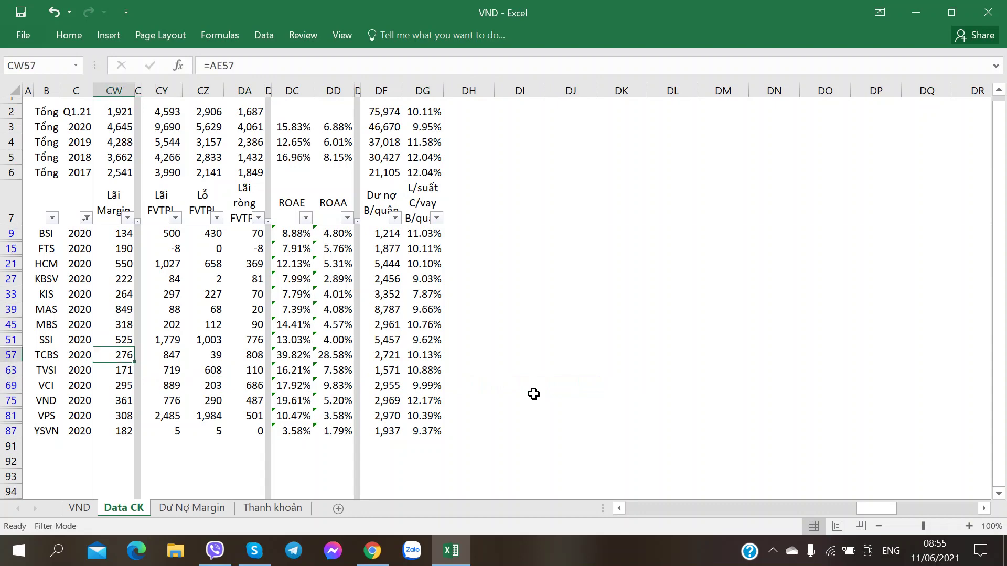
{"action": "key", "text": "Left"}
{"action": "key", "text": "Left"}
{"action": "key", "text": "Left"}
{"action": "key", "text": "Left"}
{"action": "key", "text": "Left"}
{"action": "key", "text": "Right"}
{"action": "key", "text": "Right"}
{"action": "key", "text": "Right"}
{"action": "key", "text": "Right"}
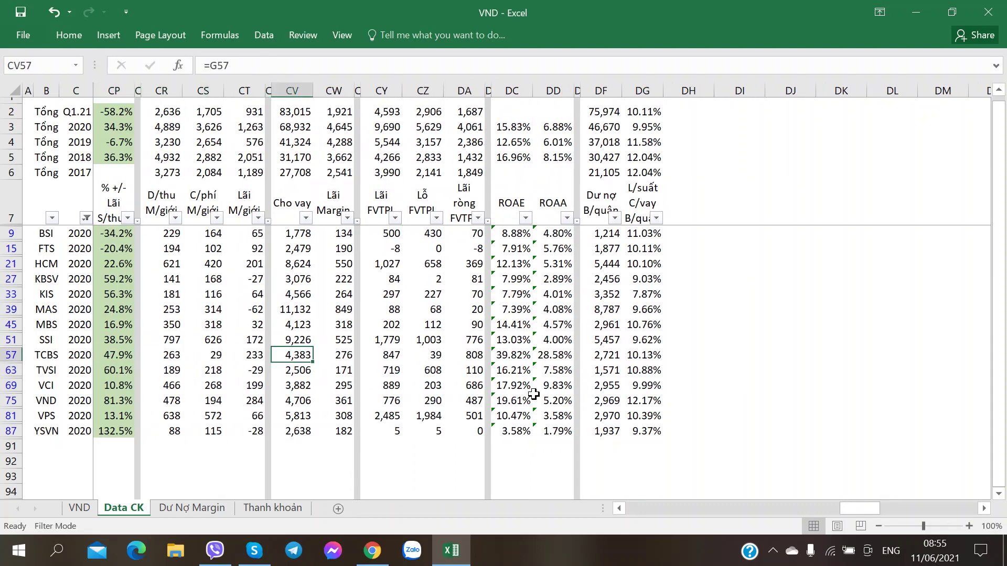
{"action": "key", "text": "Left"}
{"action": "key", "text": "Left"}
{"action": "key", "text": "Right"}
{"action": "key", "text": "Right"}
{"action": "key", "text": "Right"}
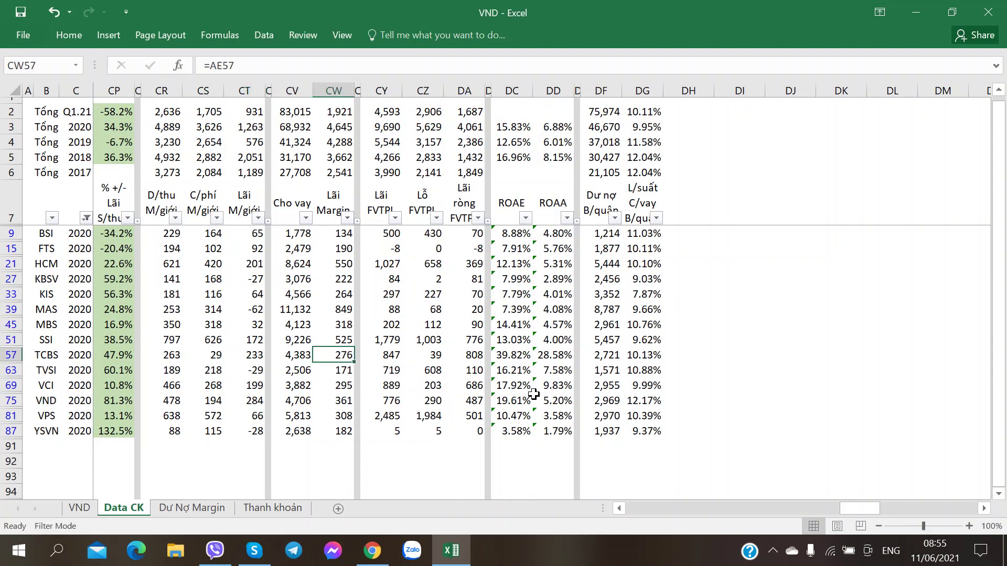
{"action": "key", "text": "Right"}
{"action": "key", "text": "Right"}
{"action": "key", "text": "Right"}
{"action": "key", "text": "Right"}
{"action": "key", "text": "Left"}
{"action": "key", "text": "Left"}
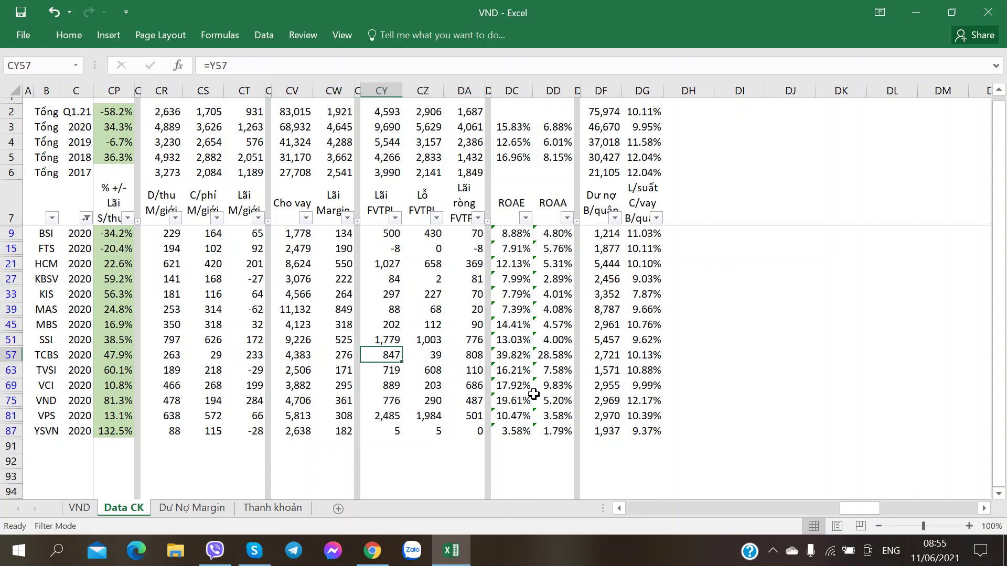
Review the 2020 brokerage, pre-tax profit and tax columns along the TCBS row, ending at its after-tax profit in CO57.
{"action": "key", "text": "Left"}
{"action": "key", "text": "Left"}
{"action": "key", "text": "Left"}
{"action": "key", "text": "Left"}
{"action": "key", "text": "Left"}
{"action": "key", "text": "Left"}
{"action": "key", "text": "Left"}
{"action": "key", "text": "Left"}
{"action": "key", "text": "Left"}
{"action": "key", "text": "Left"}
{"action": "key", "text": "Left"}
{"action": "key", "text": "Left"}
{"action": "key", "text": "Left"}
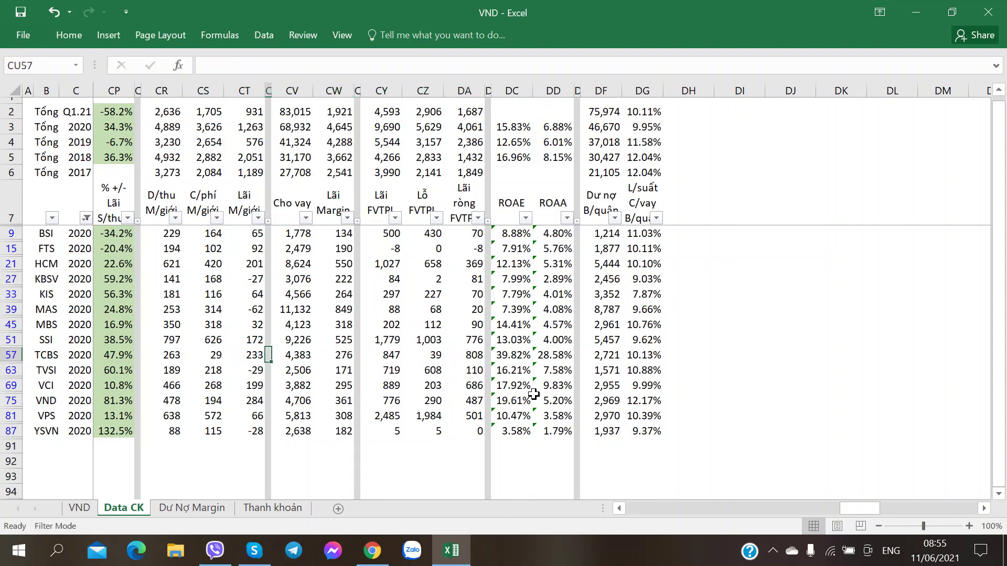
{"action": "key", "text": "Left"}
{"action": "key", "text": "Left"}
{"action": "key", "text": "Left"}
{"action": "key", "text": "Left"}
{"action": "key", "text": "Left"}
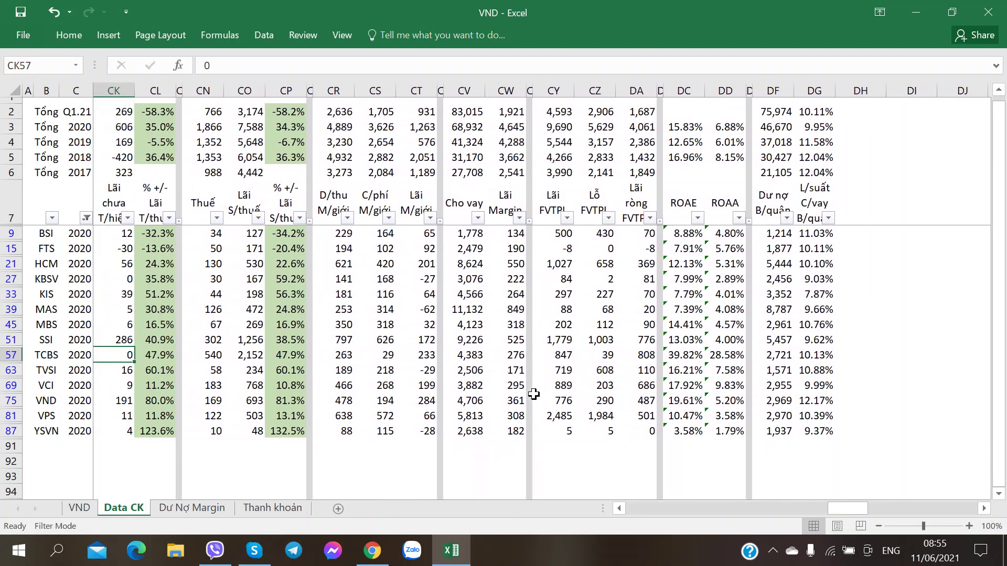
{"action": "key", "text": "Right"}
{"action": "key", "text": "Right"}
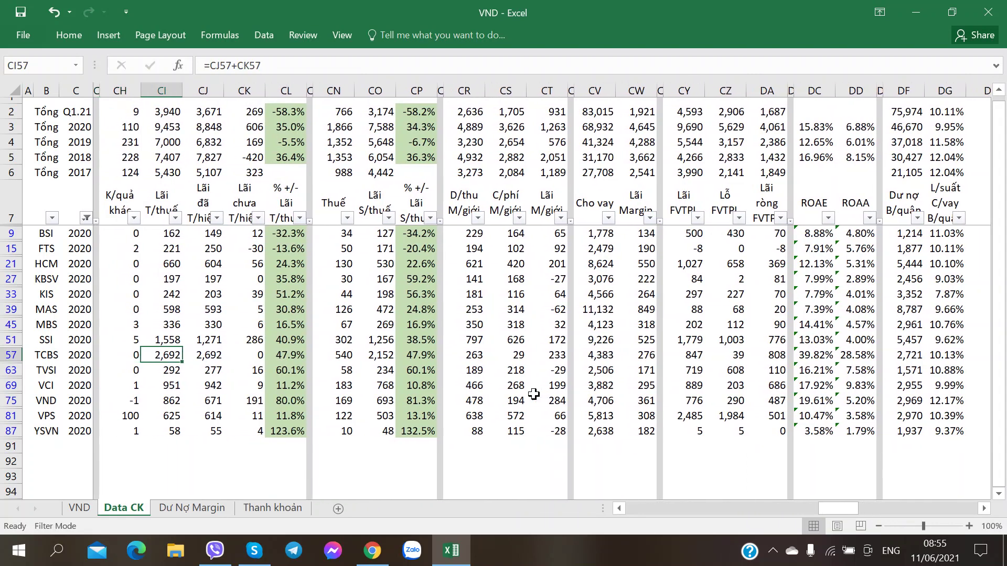
{"action": "key", "text": "Right"}
{"action": "key", "text": "Right"}
{"action": "key", "text": "Right"}
{"action": "key", "text": "Right"}
{"action": "key", "text": "Right"}
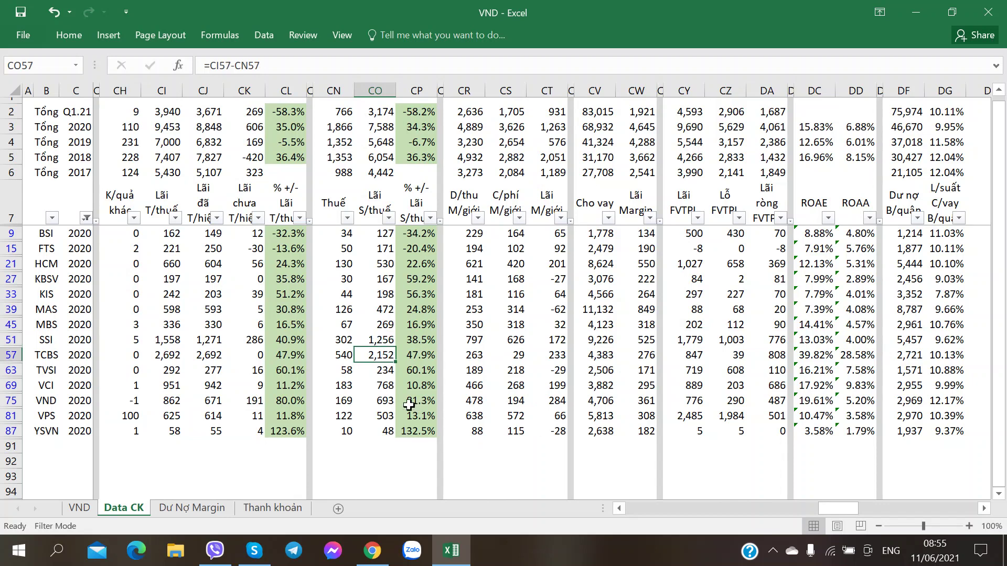
Compare the 2020 after-tax profits of VND, VCI, HCM and TCBS with the sector total in CO3.
{"action": "left_click", "coordinate": [373, 401]}
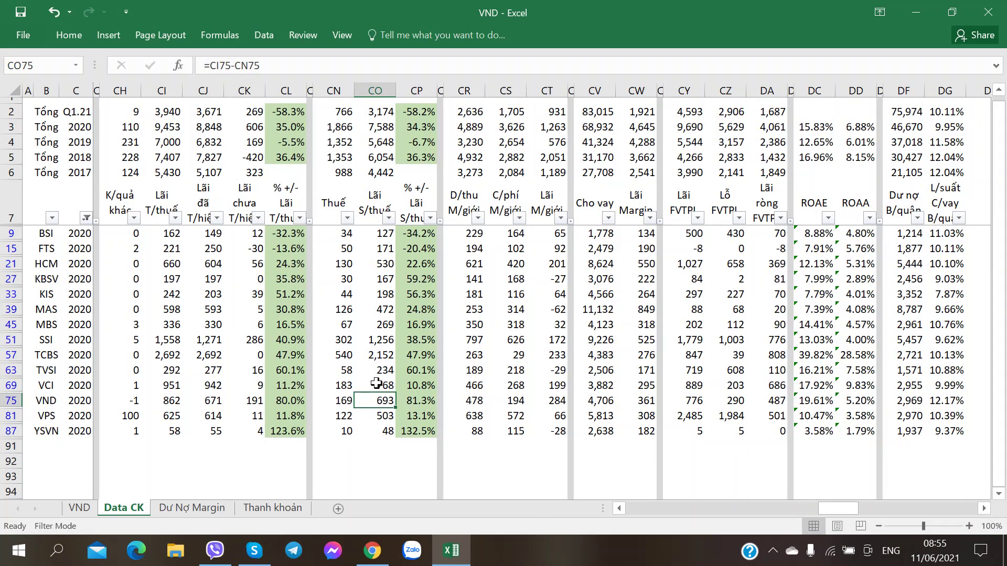
{"action": "left_click", "coordinate": [374, 386]}
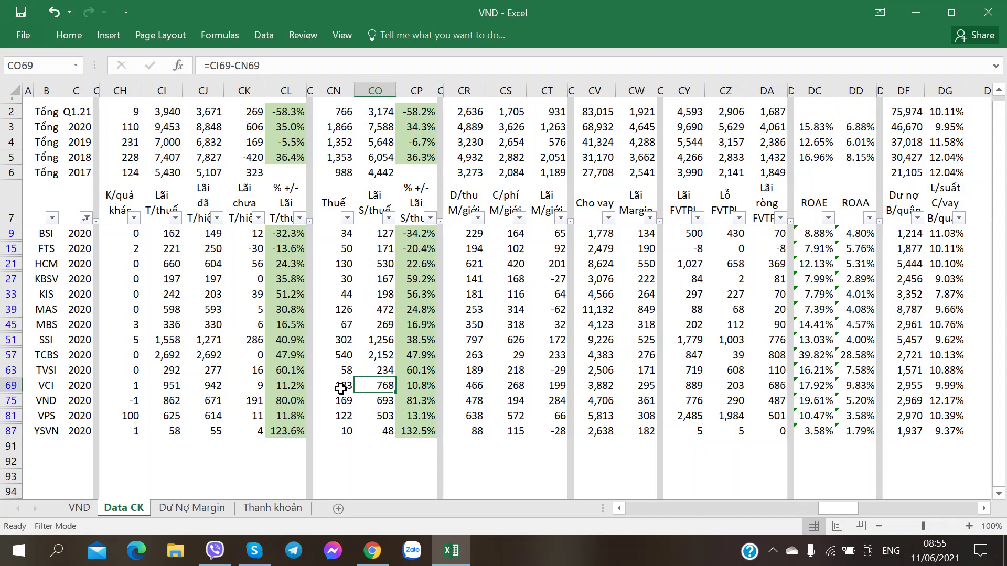
{"action": "left_click", "coordinate": [382, 265]}
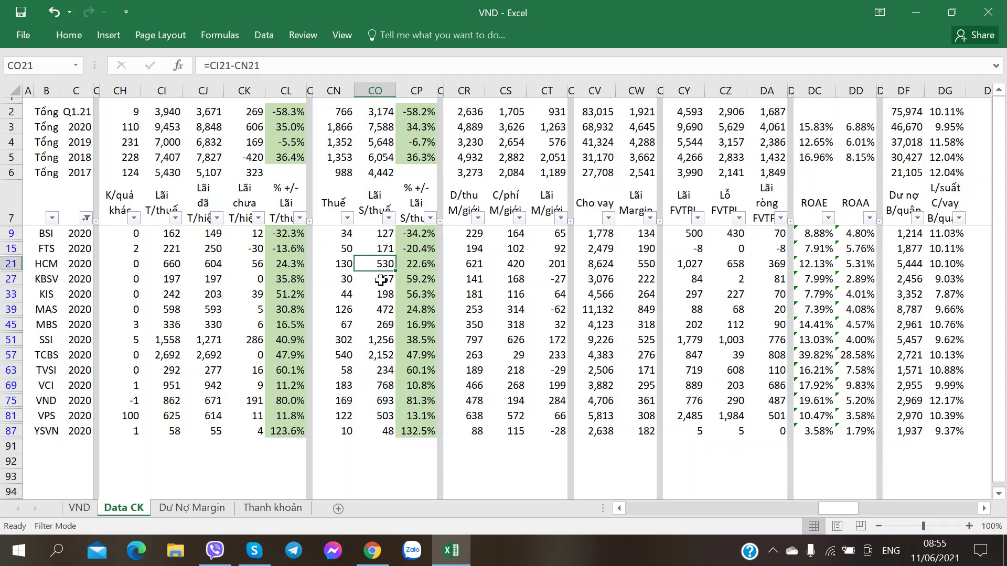
{"action": "left_click", "coordinate": [377, 353]}
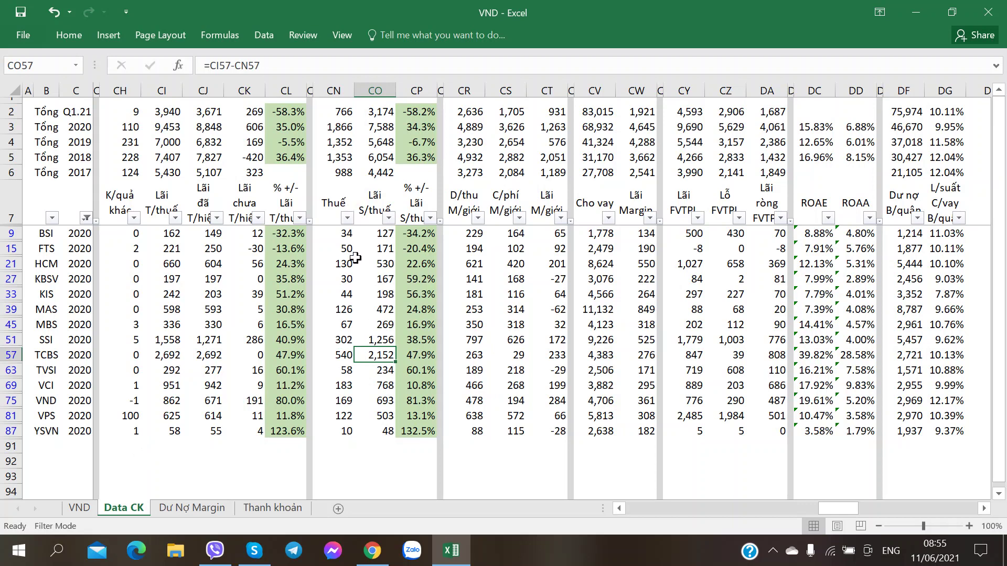
{"action": "left_click", "coordinate": [376, 129]}
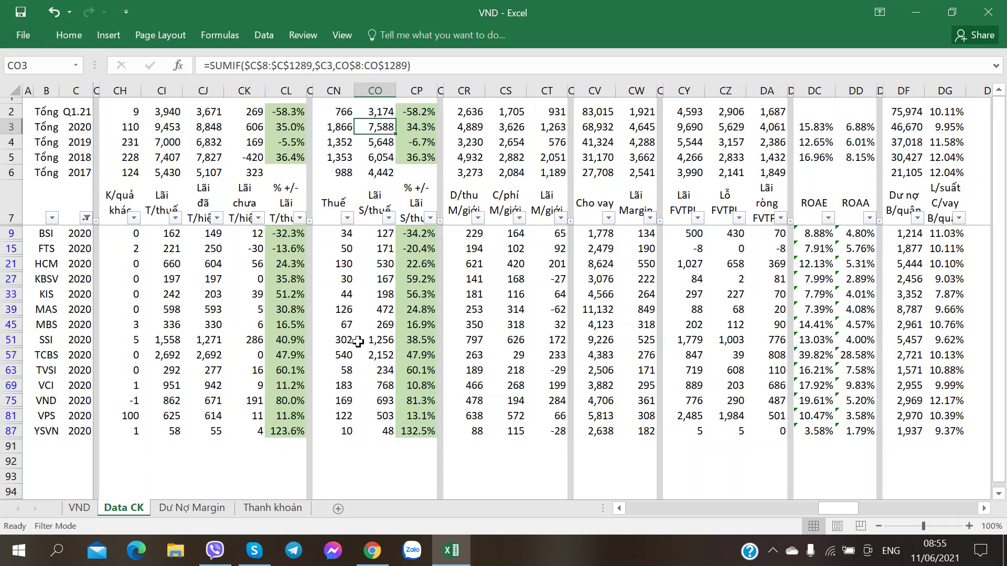
{"action": "left_click", "coordinate": [381, 359]}
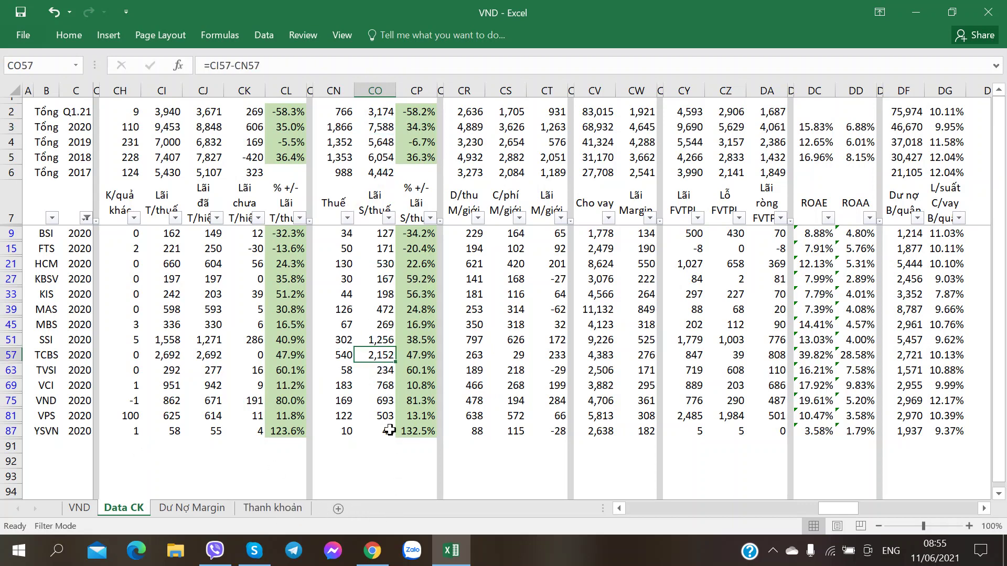
Reopen the VND sheet and switch to the report in Chrome to read the peer-comparison remarks and business highlights on page 26.
{"action": "left_click", "coordinate": [91, 508]}
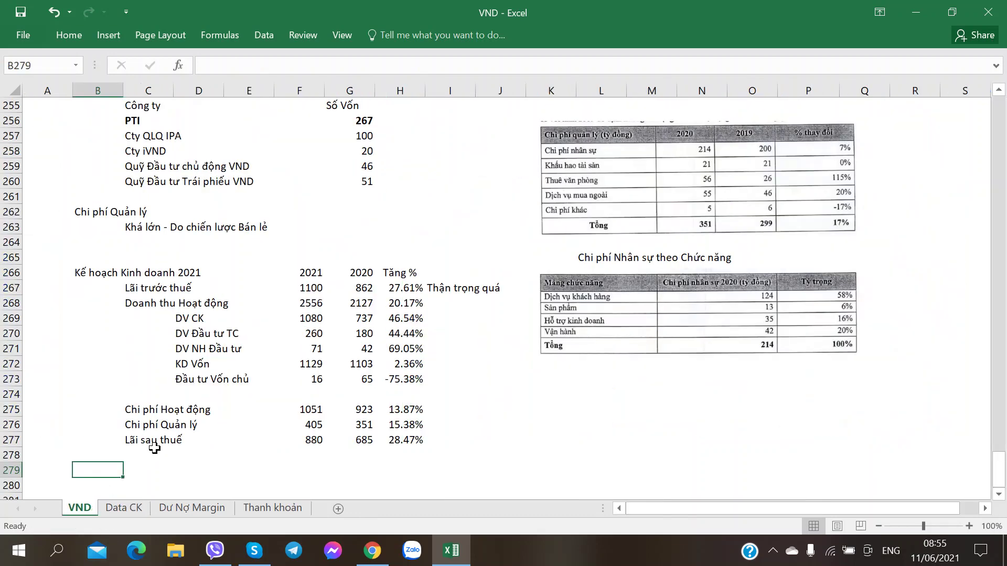
{"action": "key", "text": "alt+Tab"}
{"action": "key", "text": "alt+Tab"}
{"action": "key", "text": "alt+Tab"}
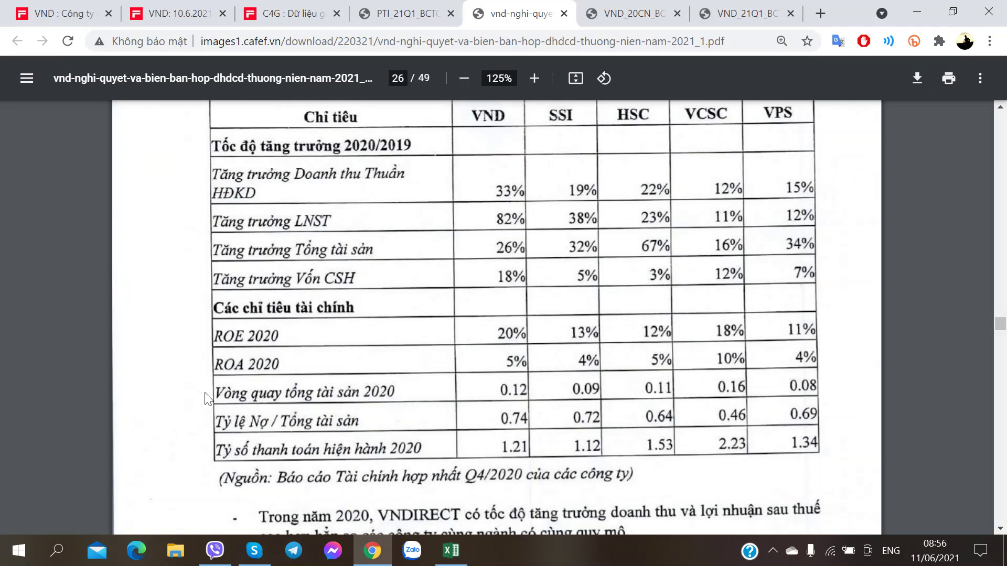
{"action": "scroll", "coordinate": [209, 399], "scroll_direction": "down", "scroll_amount": 2}
{"action": "scroll", "coordinate": [209, 399], "scroll_direction": "up", "scroll_amount": 2}
{"action": "scroll", "coordinate": [208, 400], "scroll_direction": "down", "scroll_amount": 4}
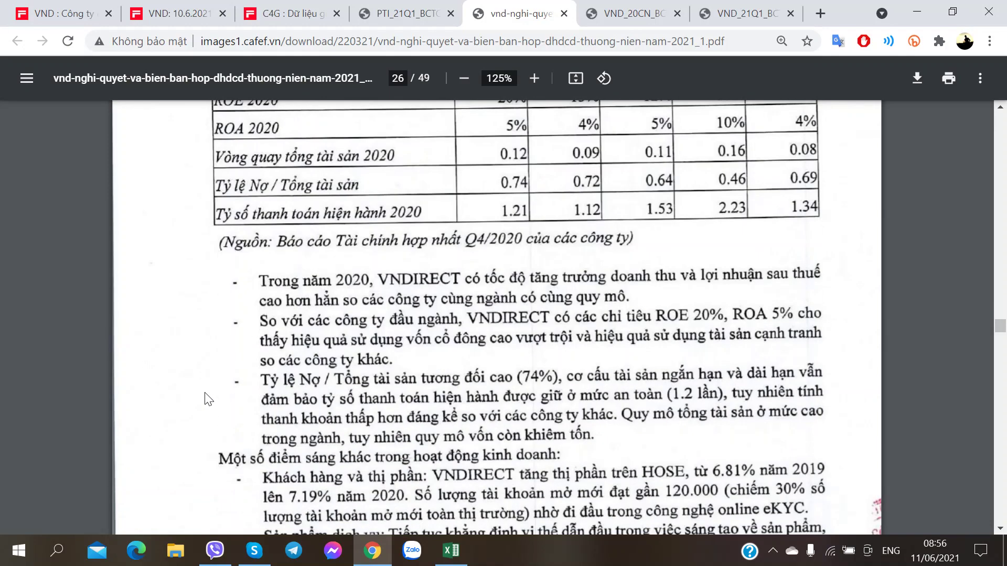
{"action": "scroll", "coordinate": [209, 400], "scroll_direction": "up", "scroll_amount": 1}
{"action": "scroll", "coordinate": [463, 240], "scroll_direction": "down", "scroll_amount": 2}
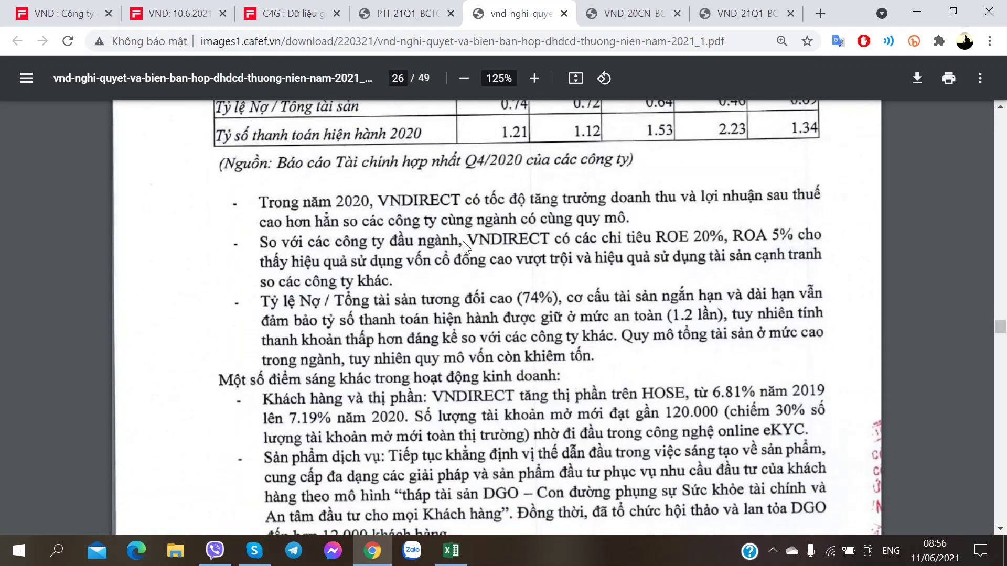
{"action": "scroll", "coordinate": [434, 333], "scroll_direction": "down", "scroll_amount": 1}
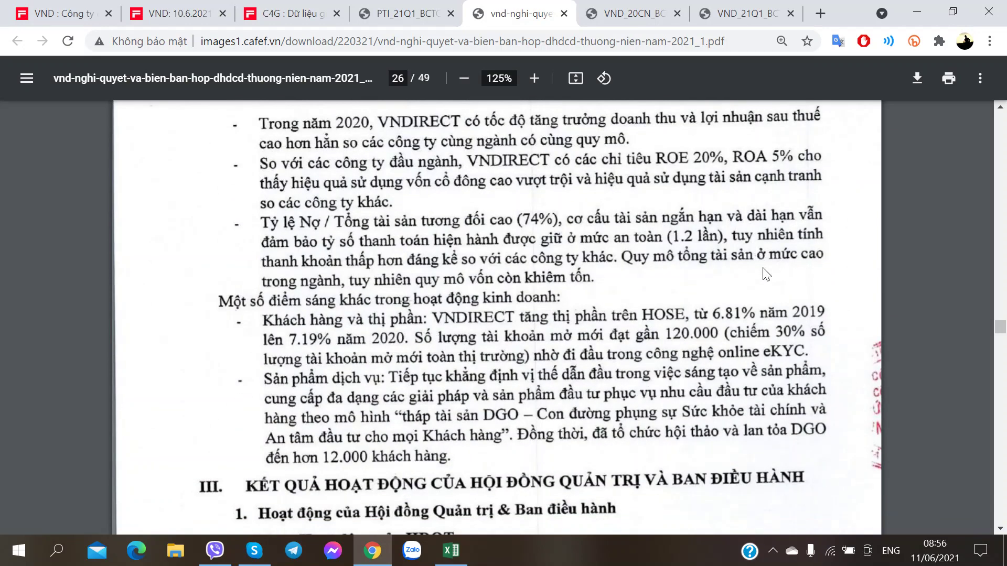
{"action": "scroll", "coordinate": [574, 297], "scroll_direction": "down", "scroll_amount": 1}
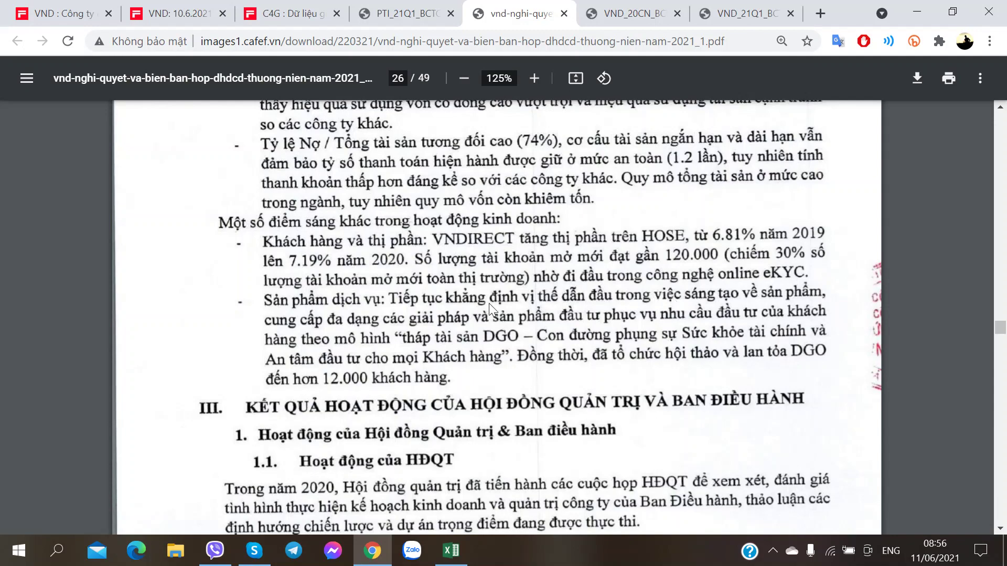
Read the report's sections on the 2020 activities and governance effectiveness of the Board and management across pages 26 and 27.
{"action": "scroll", "coordinate": [612, 347], "scroll_direction": "down", "scroll_amount": 5}
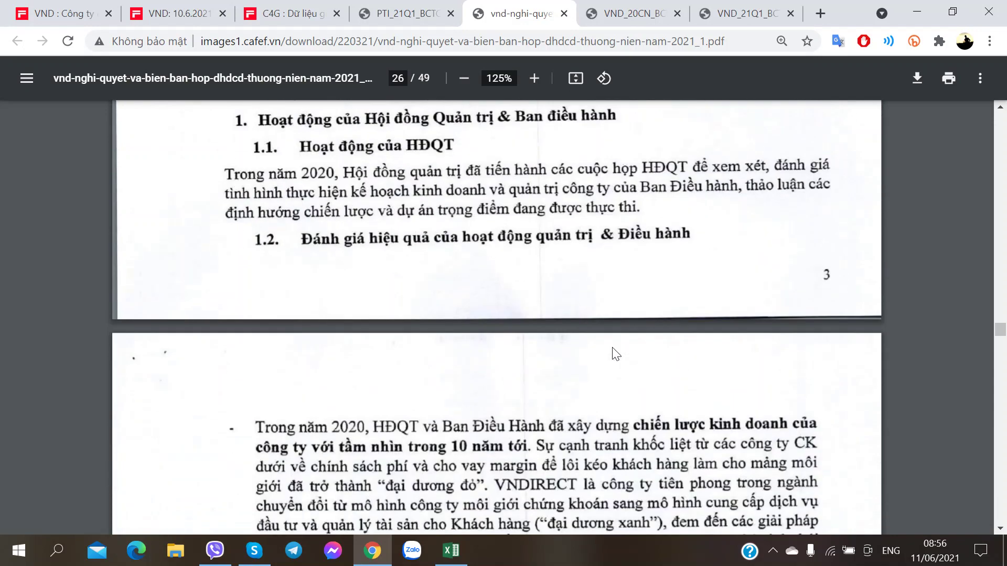
{"action": "scroll", "coordinate": [597, 351], "scroll_direction": "up", "scroll_amount": 2}
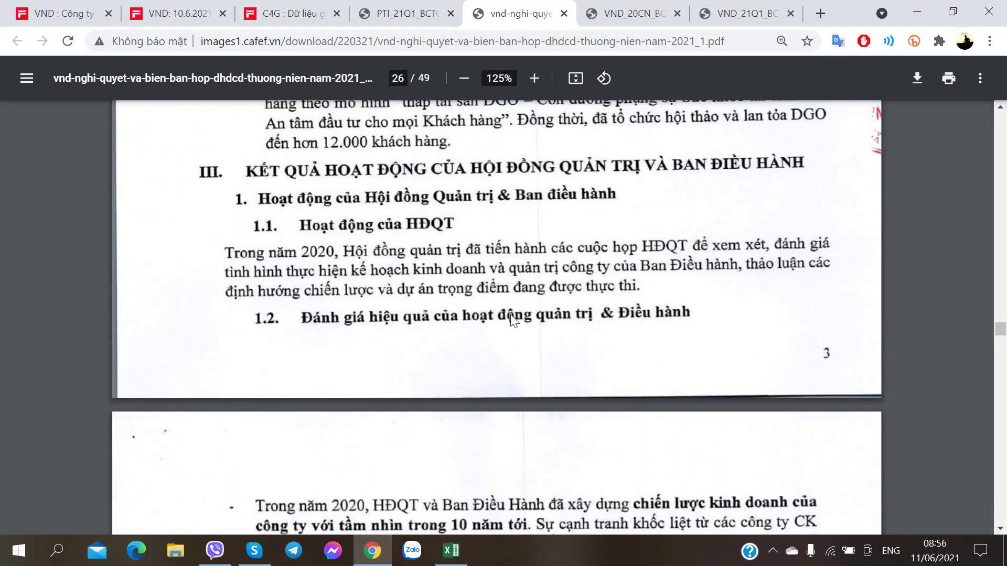
{"action": "scroll", "coordinate": [514, 320], "scroll_direction": "down", "scroll_amount": 3}
{"action": "scroll", "coordinate": [511, 315], "scroll_direction": "down", "scroll_amount": 2}
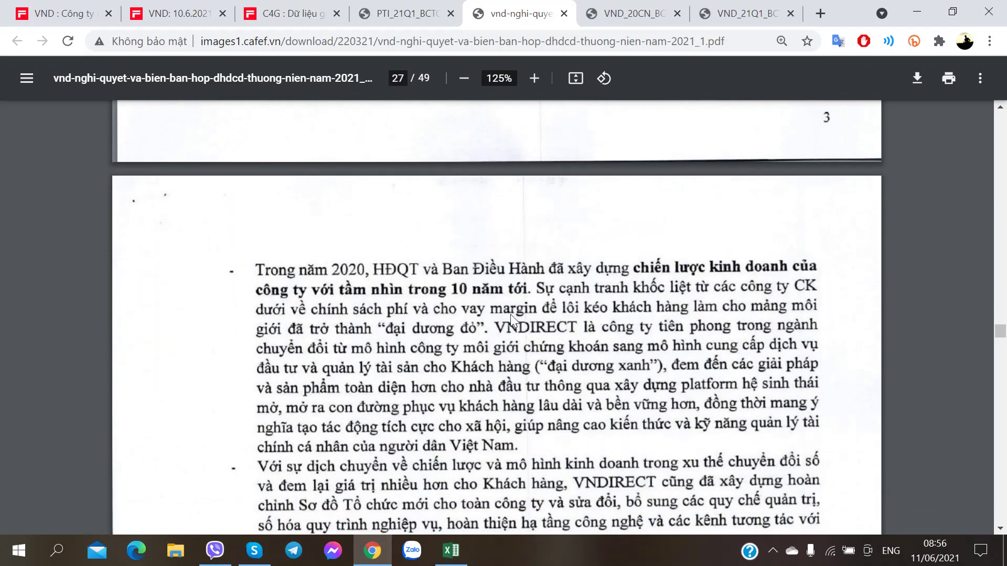
{"action": "scroll", "coordinate": [511, 314], "scroll_direction": "down", "scroll_amount": 6}
{"action": "scroll", "coordinate": [511, 315], "scroll_direction": "down", "scroll_amount": 2}
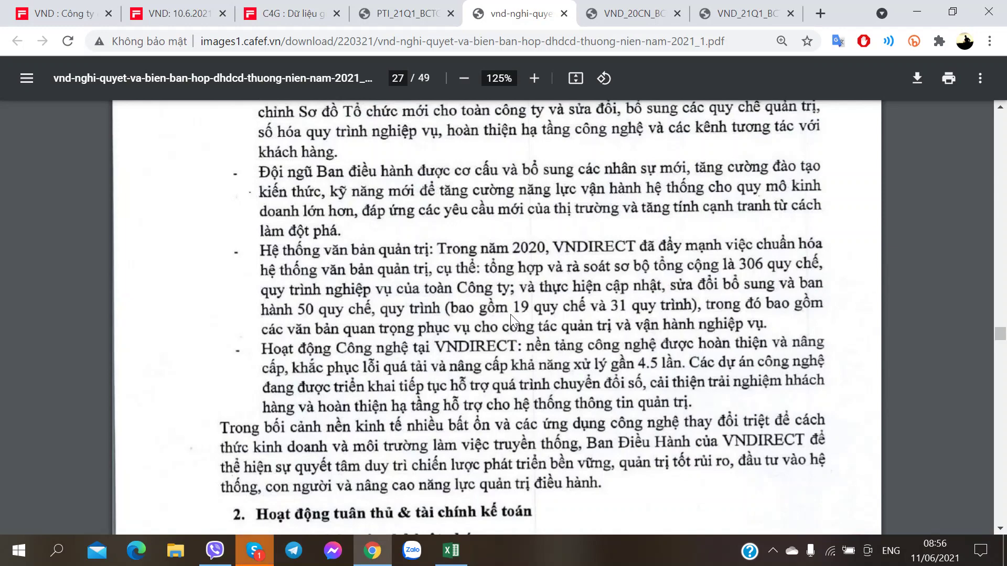
Review the supervisory board's legal compliance and accounting assessments on pages 27 and 28 of the report.
{"action": "scroll", "coordinate": [375, 408], "scroll_direction": "down", "scroll_amount": 1}
{"action": "scroll", "coordinate": [375, 408], "scroll_direction": "down", "scroll_amount": 4}
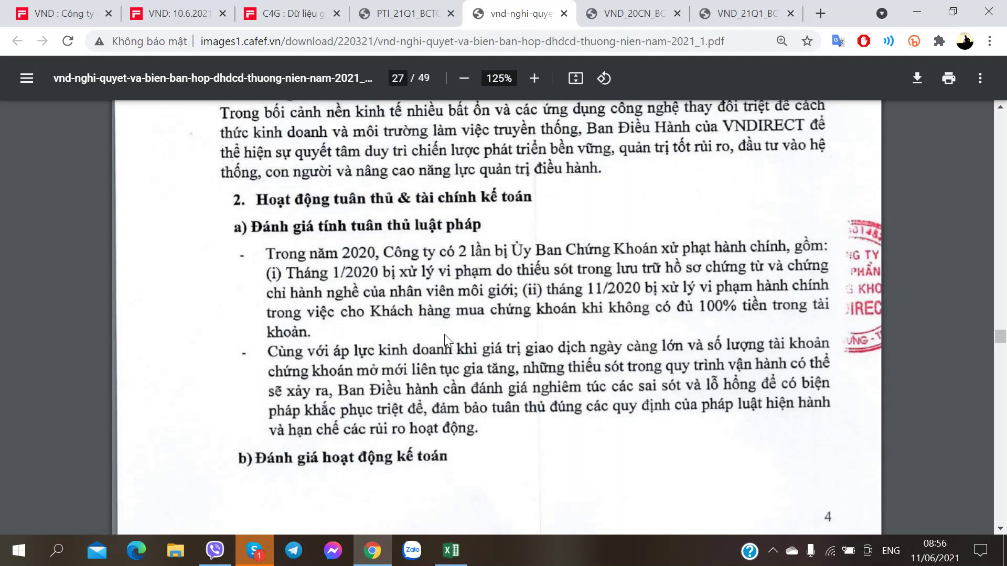
{"action": "scroll", "coordinate": [514, 317], "scroll_direction": "down", "scroll_amount": 1}
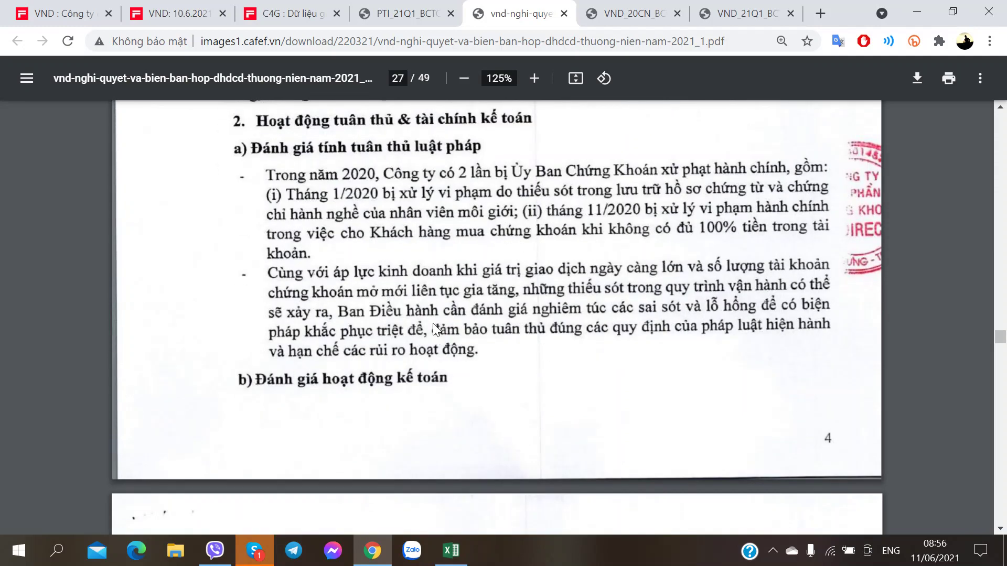
{"action": "scroll", "coordinate": [438, 335], "scroll_direction": "down", "scroll_amount": 3}
{"action": "scroll", "coordinate": [436, 329], "scroll_direction": "up", "scroll_amount": 2}
{"action": "scroll", "coordinate": [433, 329], "scroll_direction": "up", "scroll_amount": 2}
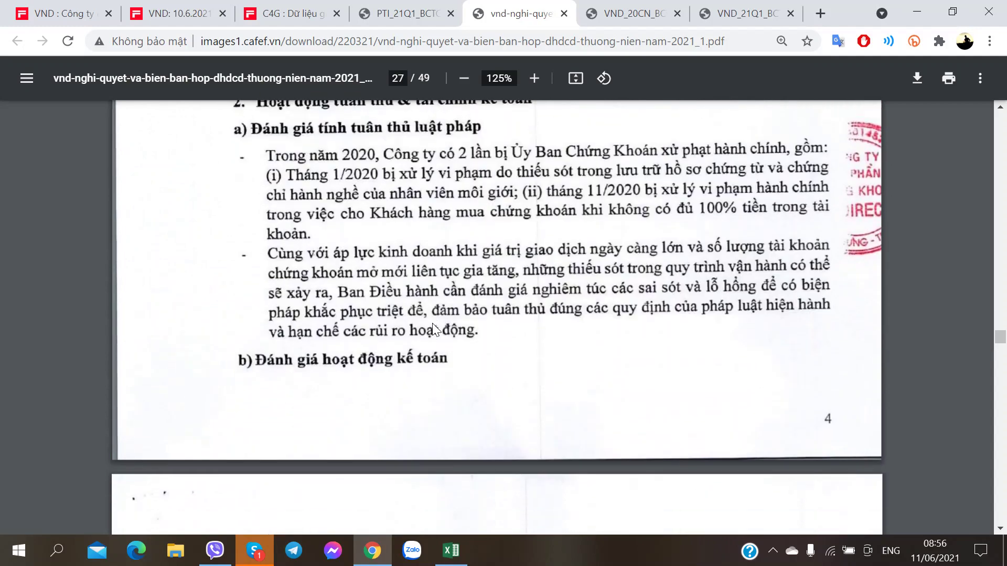
{"action": "scroll", "coordinate": [433, 329], "scroll_direction": "down", "scroll_amount": 5}
{"action": "scroll", "coordinate": [433, 329], "scroll_direction": "down", "scroll_amount": 18}
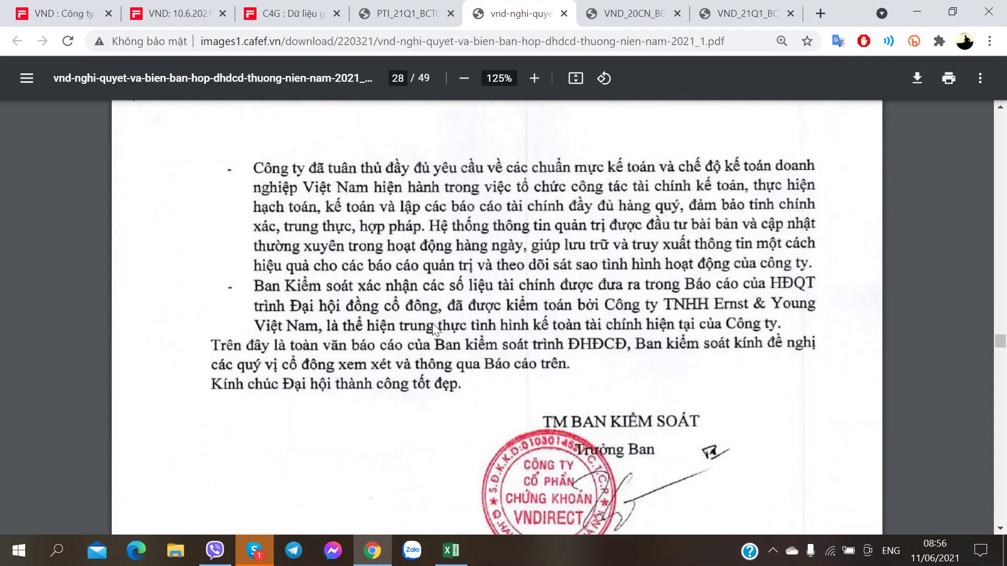
Examine the Board's proposal on page 29, including the table of key figures from the audited 2020 separate financial statements.
{"action": "scroll", "coordinate": [433, 325], "scroll_direction": "up", "scroll_amount": 3}
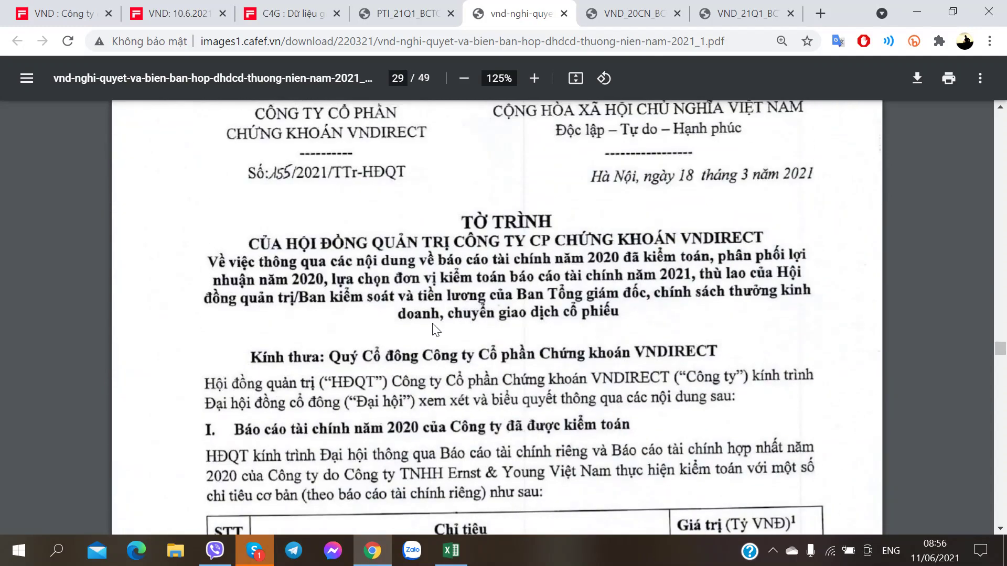
{"action": "scroll", "coordinate": [433, 329], "scroll_direction": "down", "scroll_amount": 4}
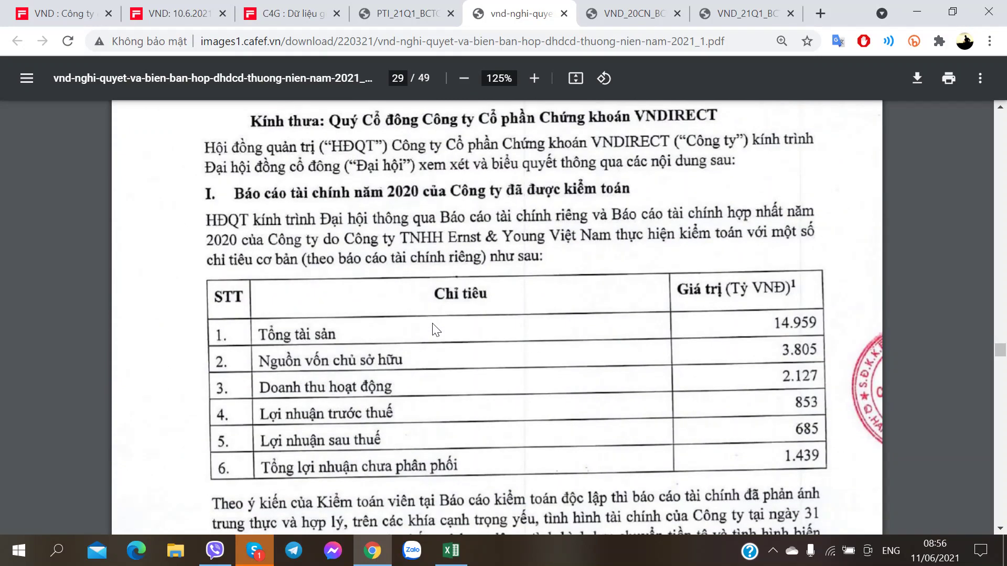
{"action": "scroll", "coordinate": [434, 329], "scroll_direction": "up", "scroll_amount": 3}
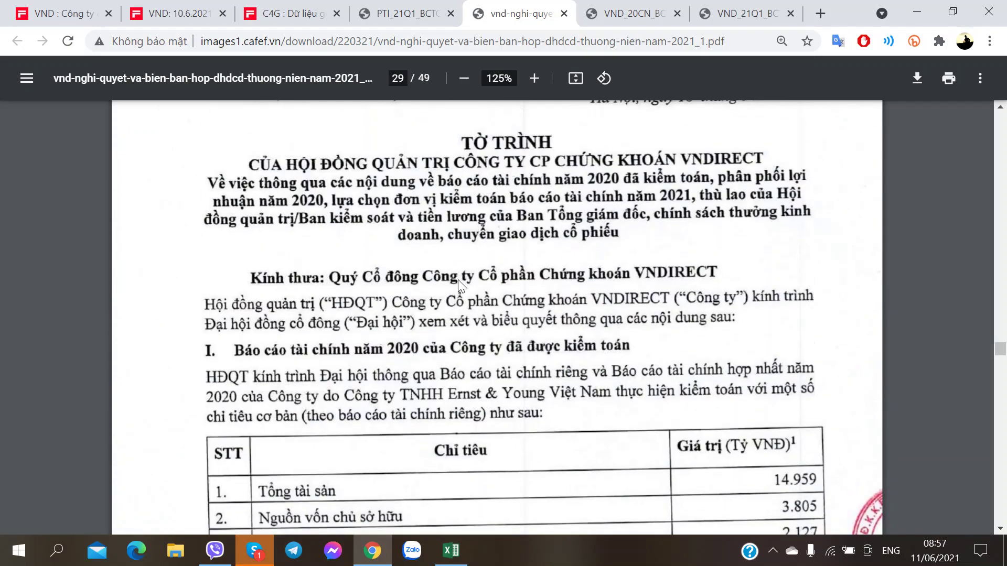
{"action": "scroll", "coordinate": [459, 281], "scroll_direction": "down", "scroll_amount": 4}
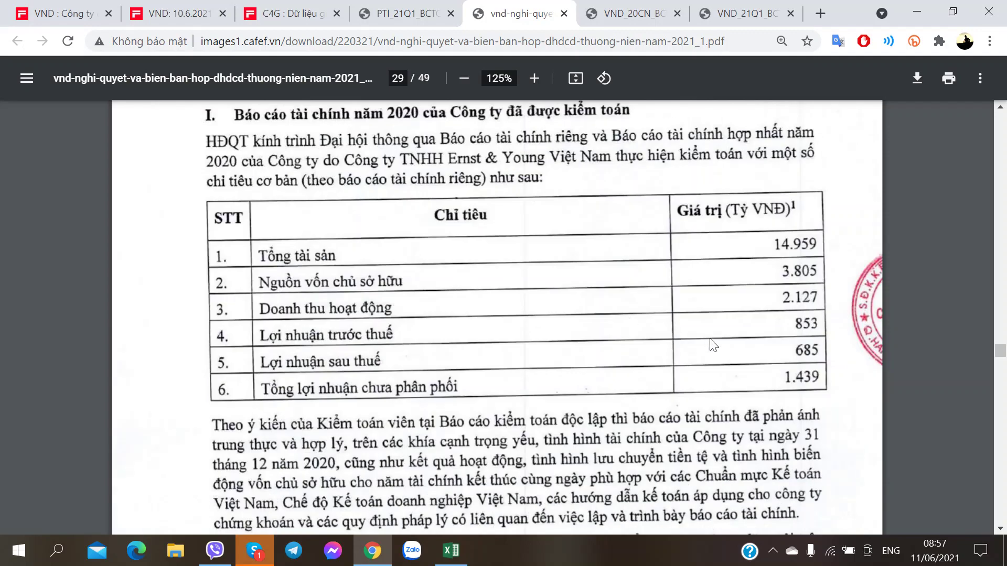
{"action": "scroll", "coordinate": [761, 363], "scroll_direction": "down", "scroll_amount": 3}
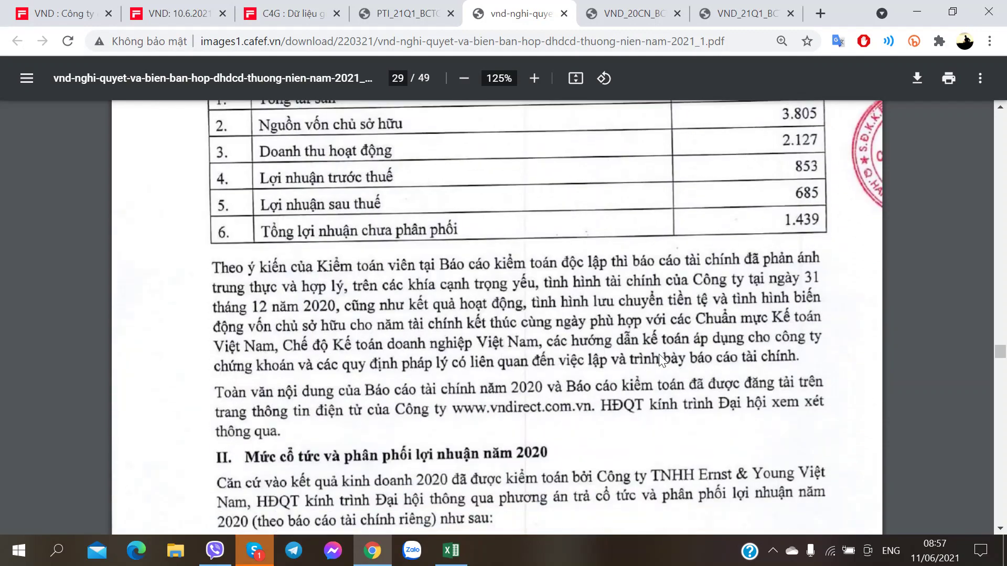
Review section II on the 2020 dividend and profit distribution, including its allocation table on page 30.
{"action": "scroll", "coordinate": [594, 361], "scroll_direction": "down", "scroll_amount": 3}
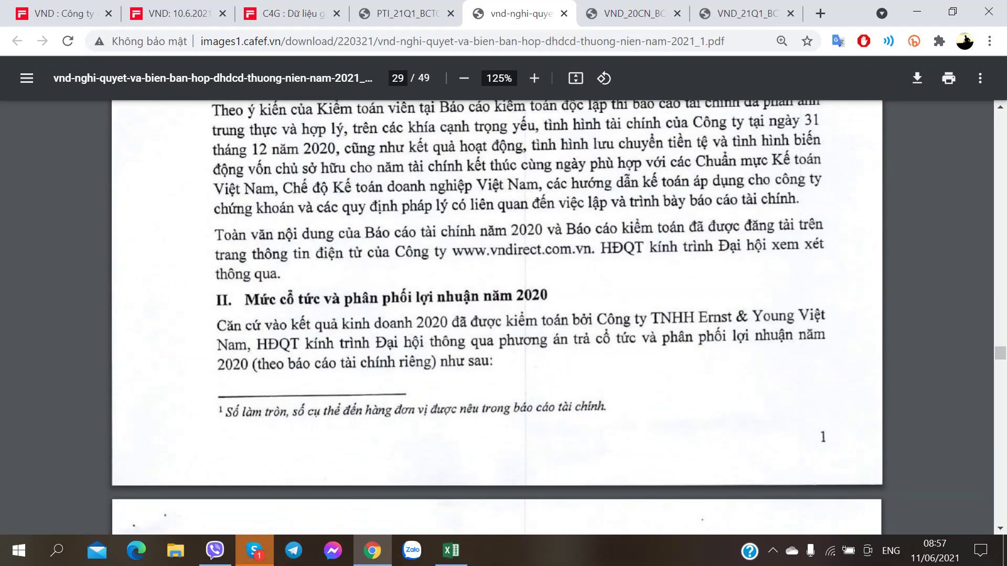
{"action": "scroll", "coordinate": [362, 384], "scroll_direction": "down", "scroll_amount": 8}
{"action": "scroll", "coordinate": [362, 384], "scroll_direction": "up", "scroll_amount": 6}
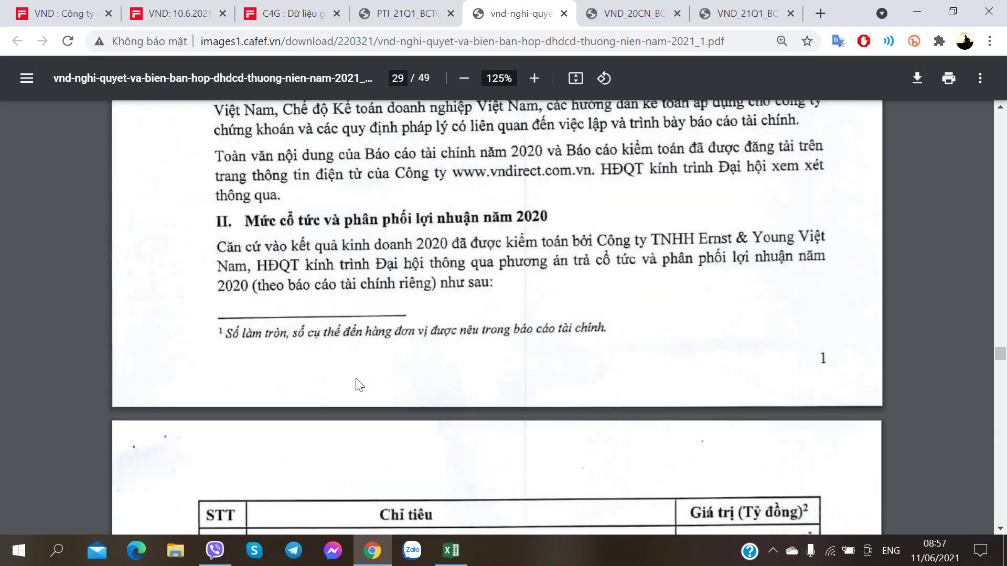
{"action": "scroll", "coordinate": [360, 385], "scroll_direction": "down", "scroll_amount": 6}
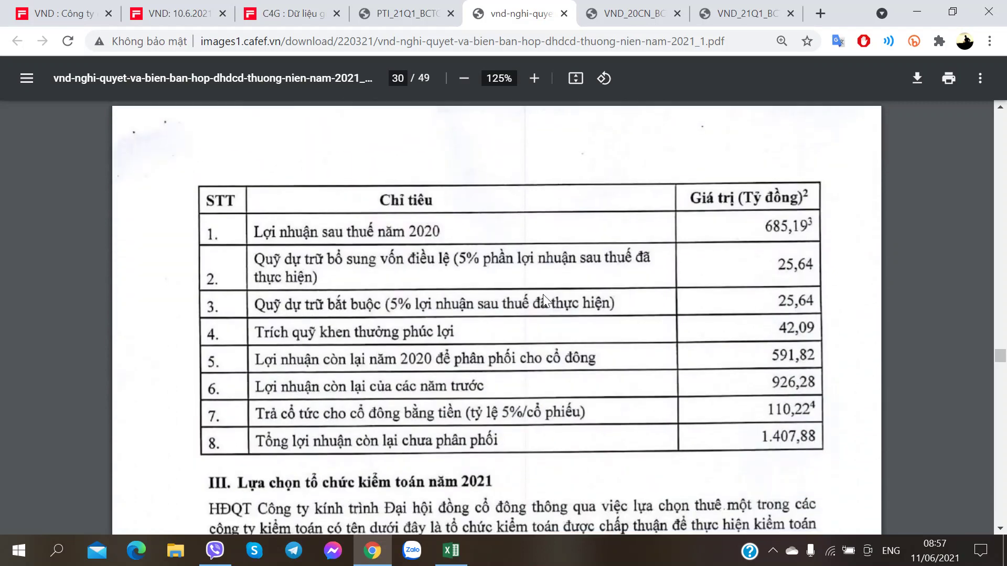